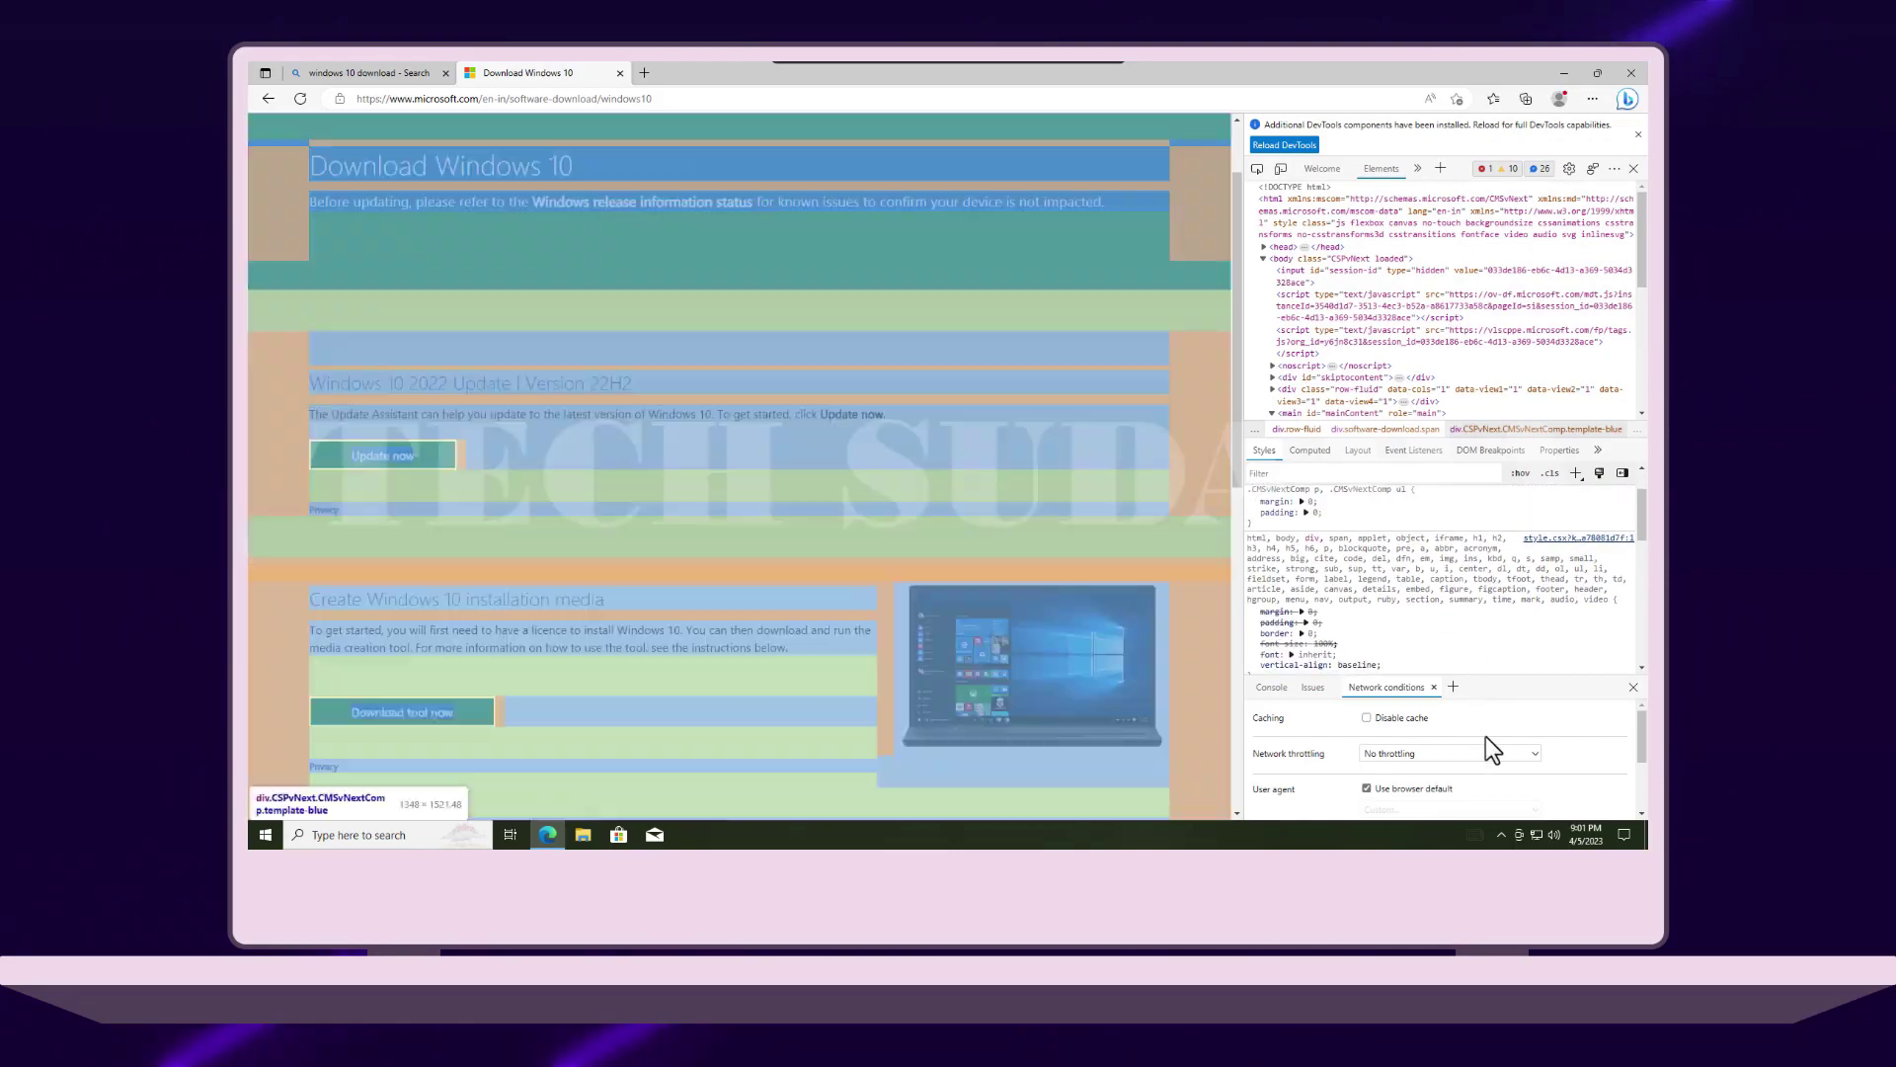
Step: Override the browser's default user agent with Chrome — Chrome OS and reload the Windows 10 download page
click(1367, 769)
click(1432, 772)
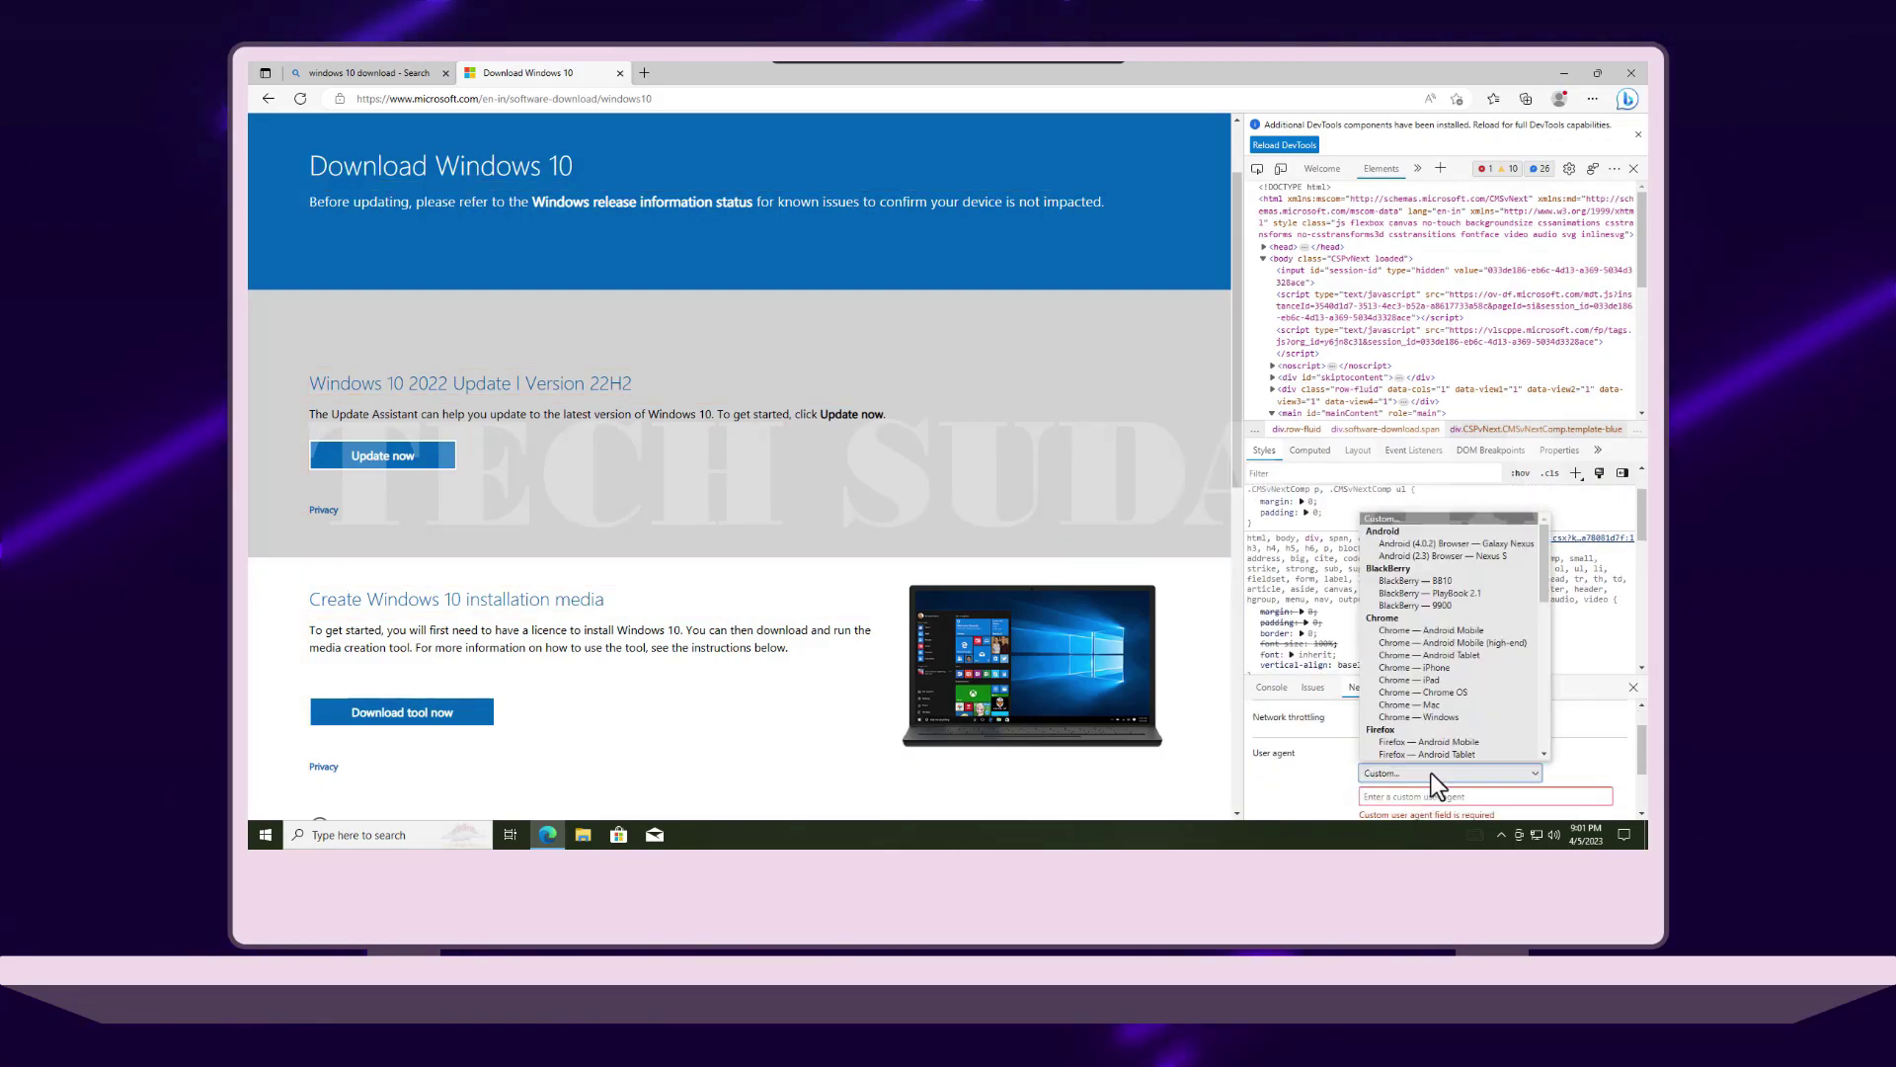
click(1454, 692)
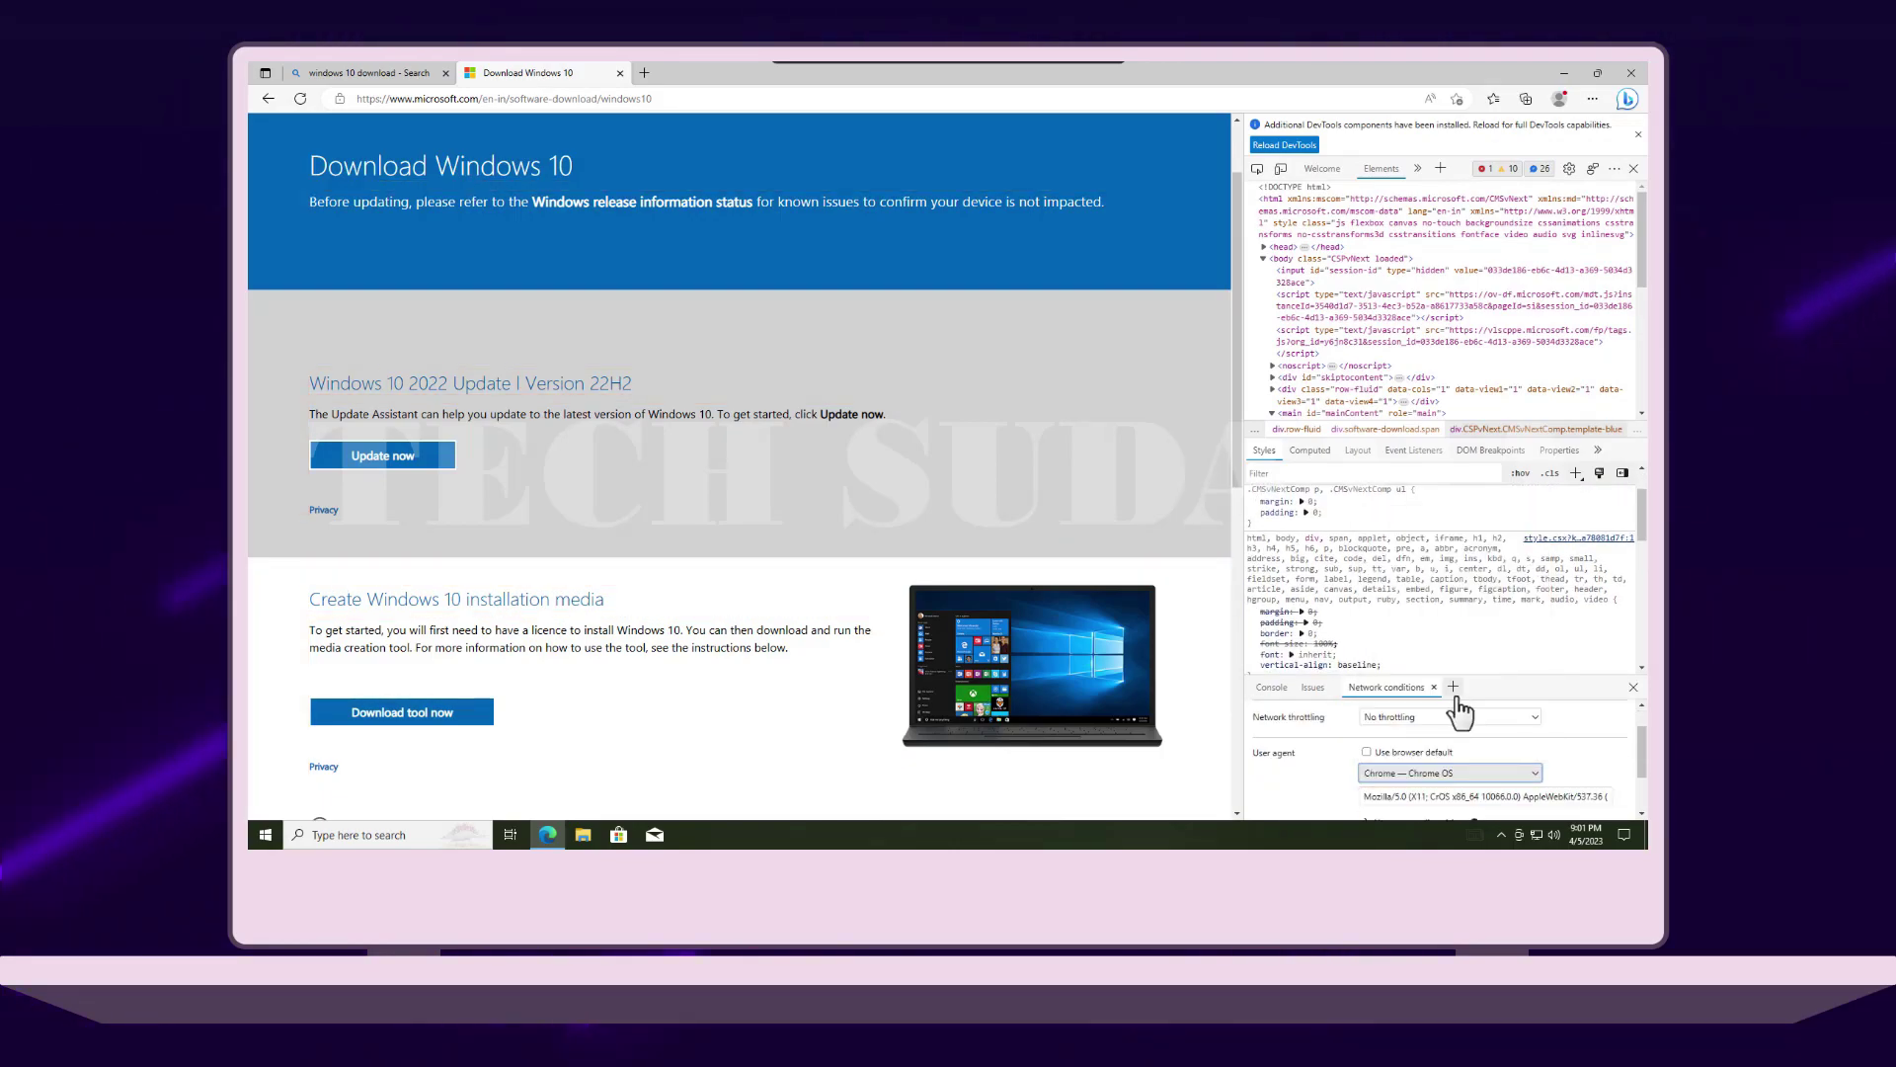
click(300, 99)
Step: Choose the Windows 10 edition for the disc image download and confirm it
scroll(478, 606, down, 3)
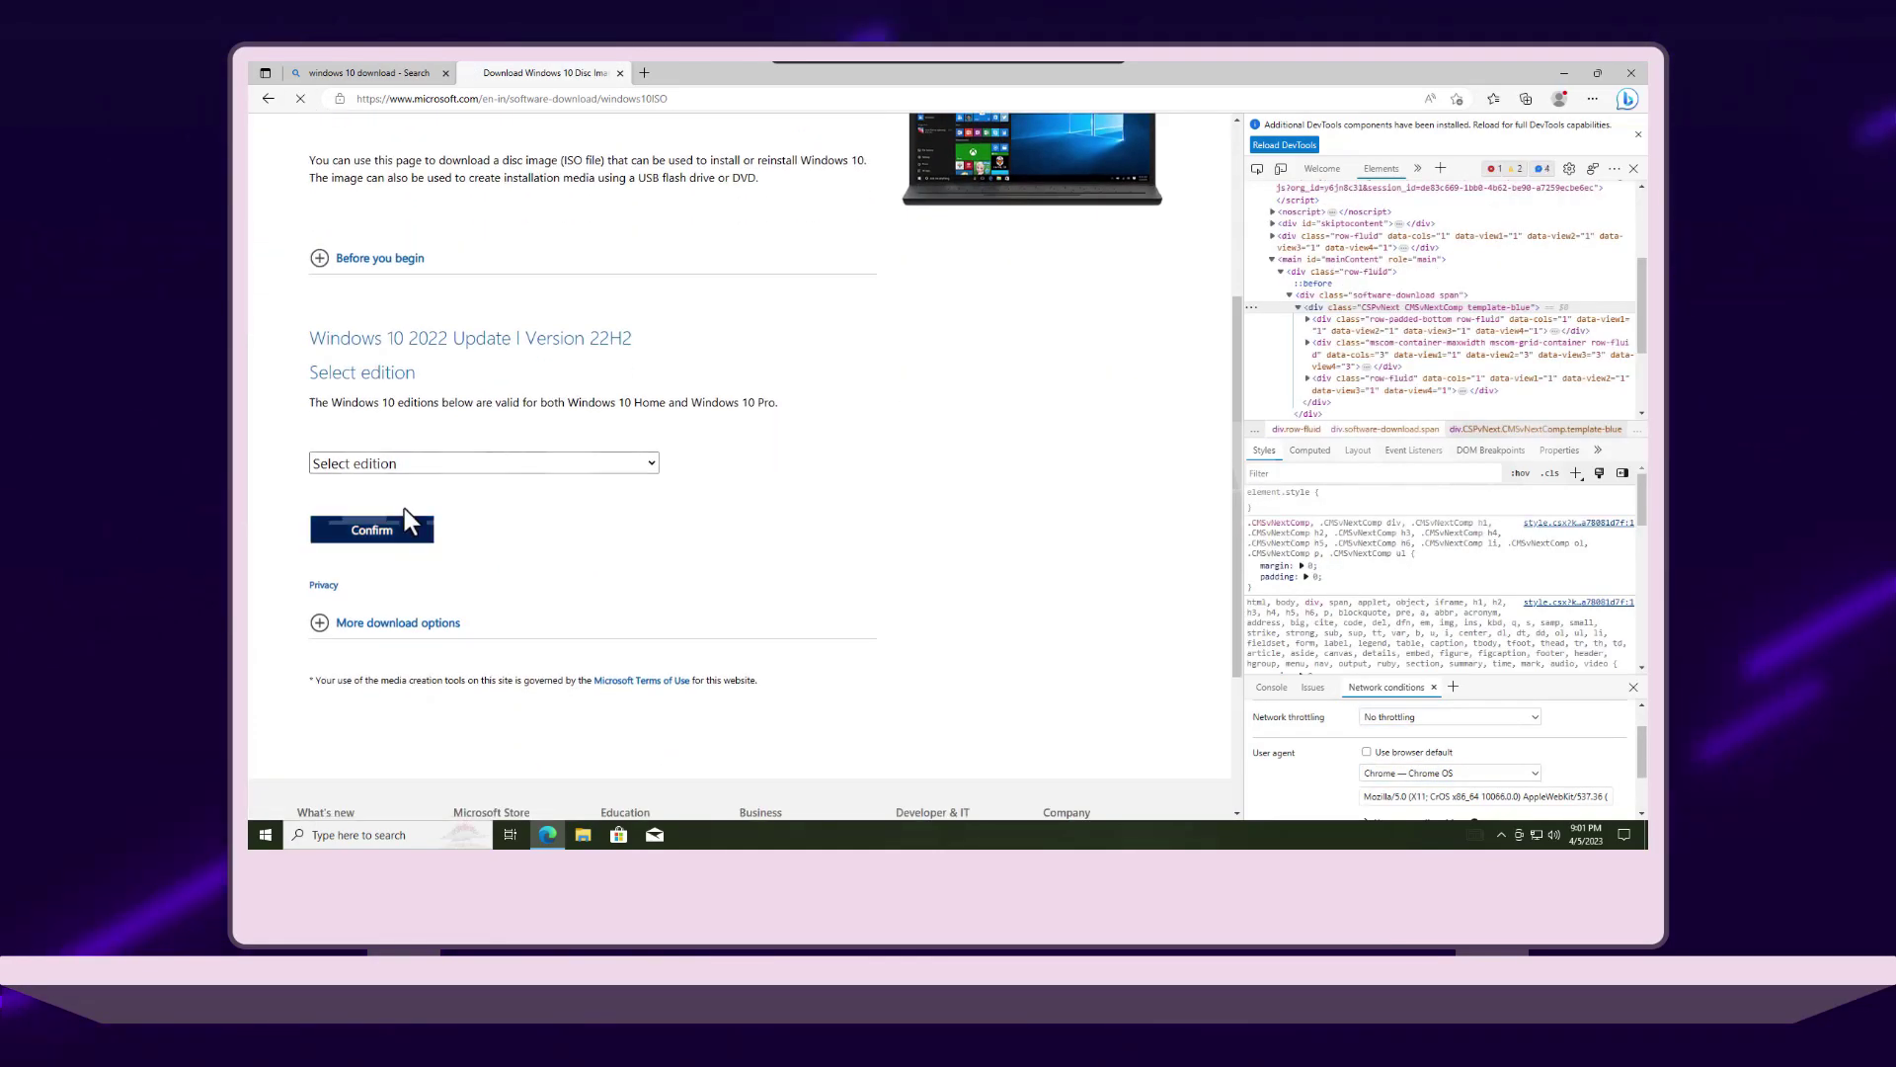
click(382, 462)
click(403, 508)
click(390, 533)
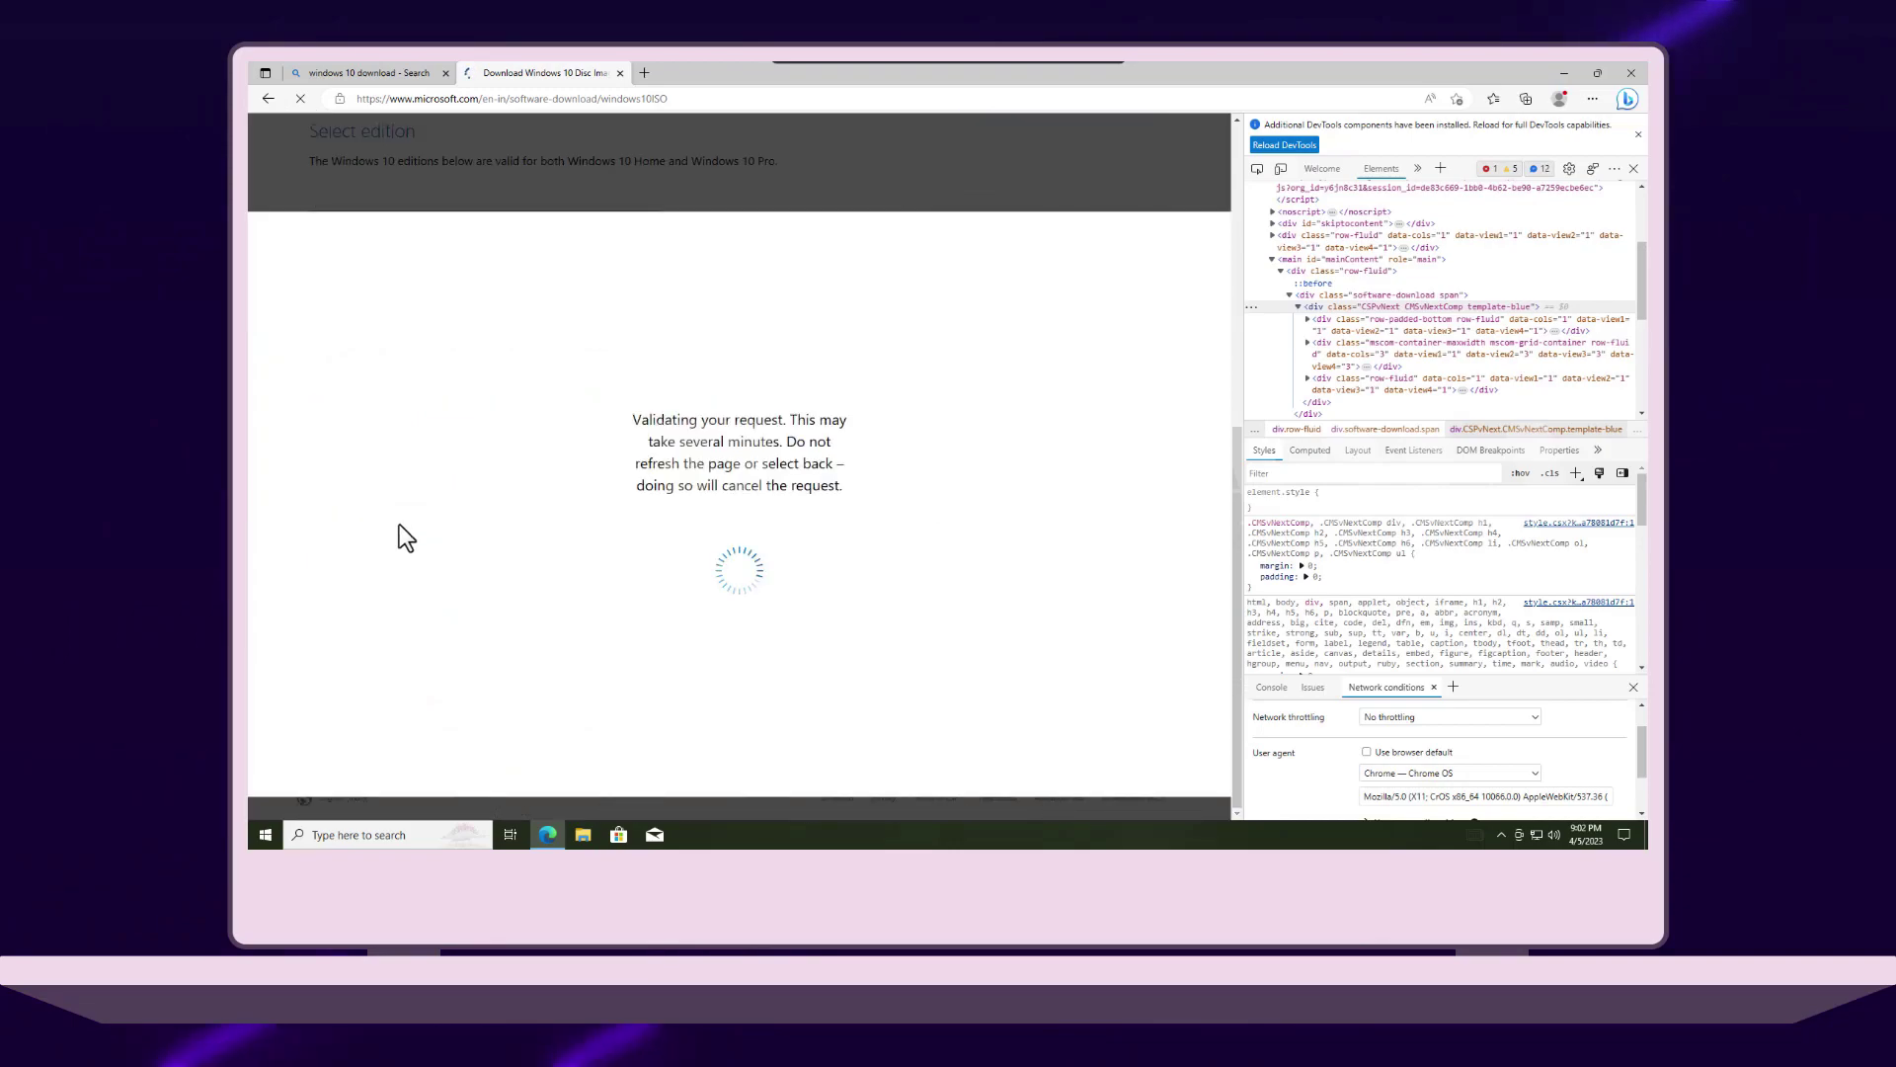
Step: Set the product language to English (United States) and download the 64-bit Windows 10 ISO
click(397, 529)
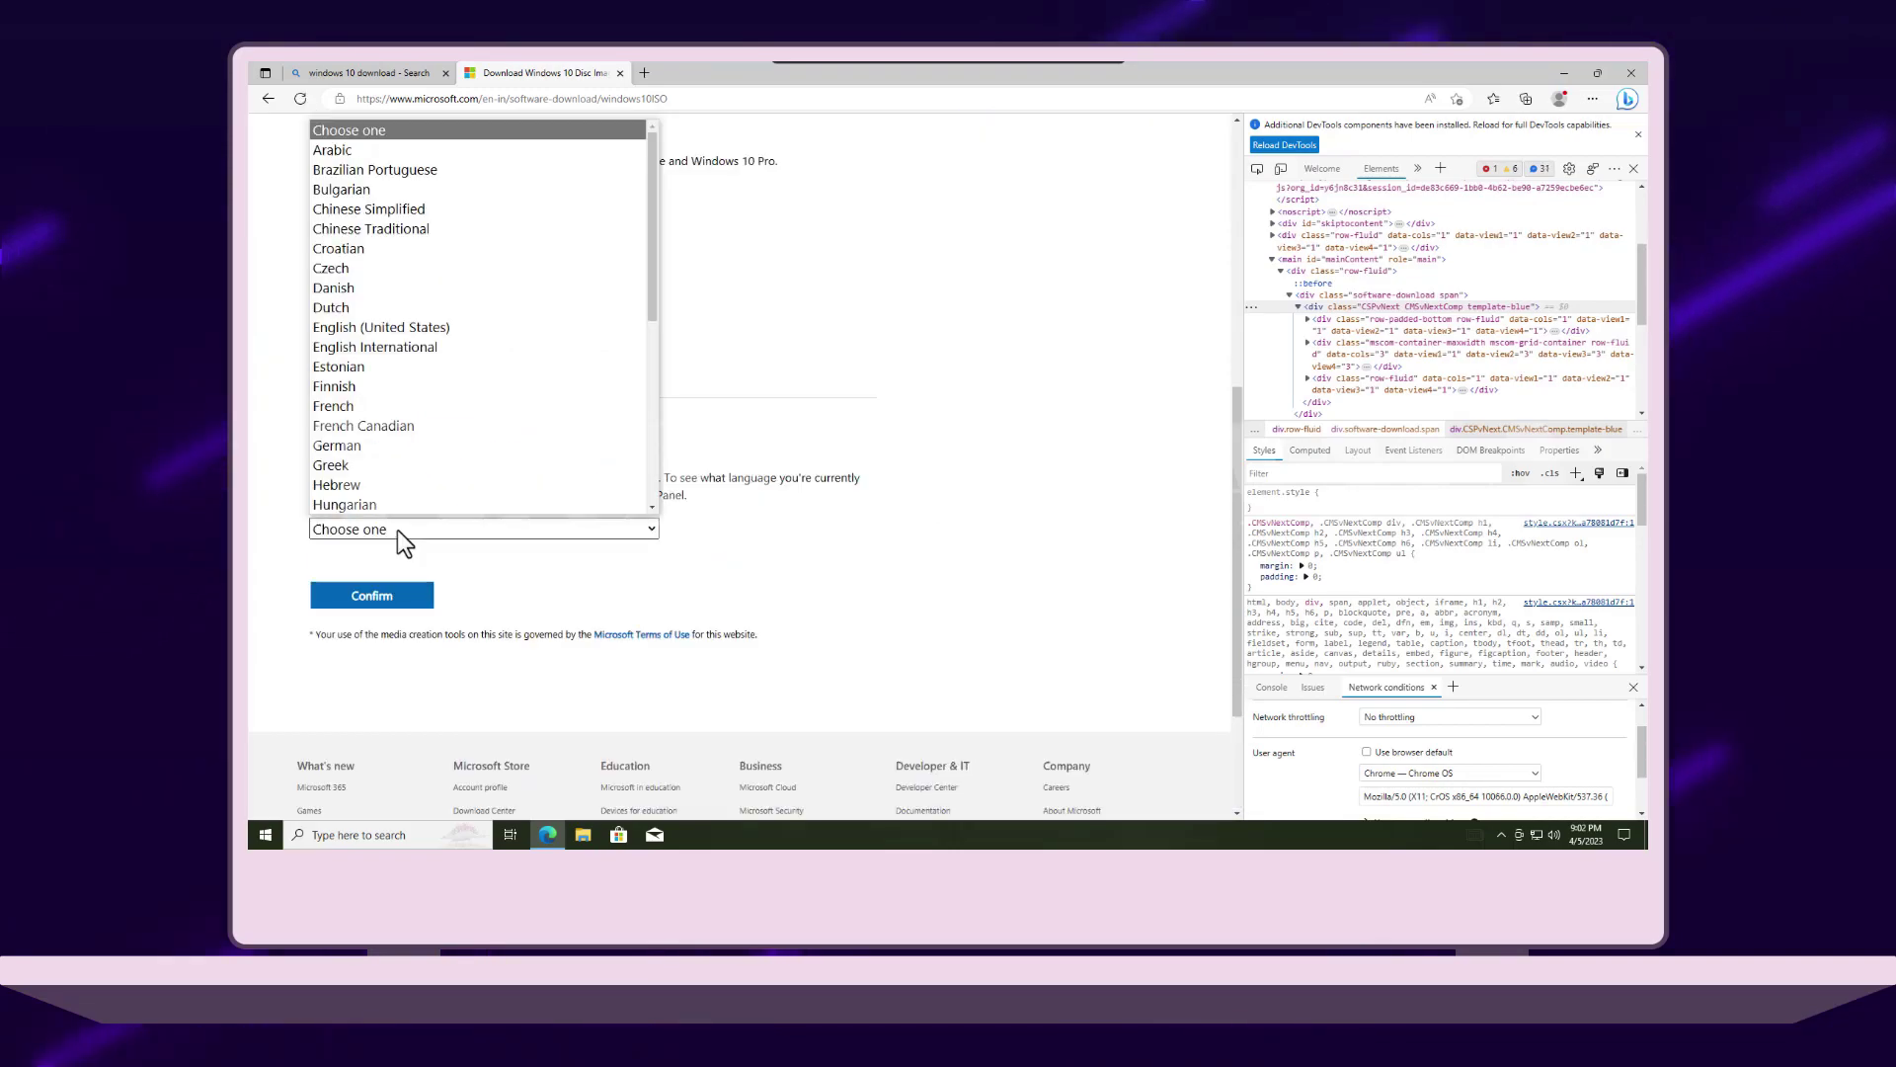
click(412, 325)
click(390, 596)
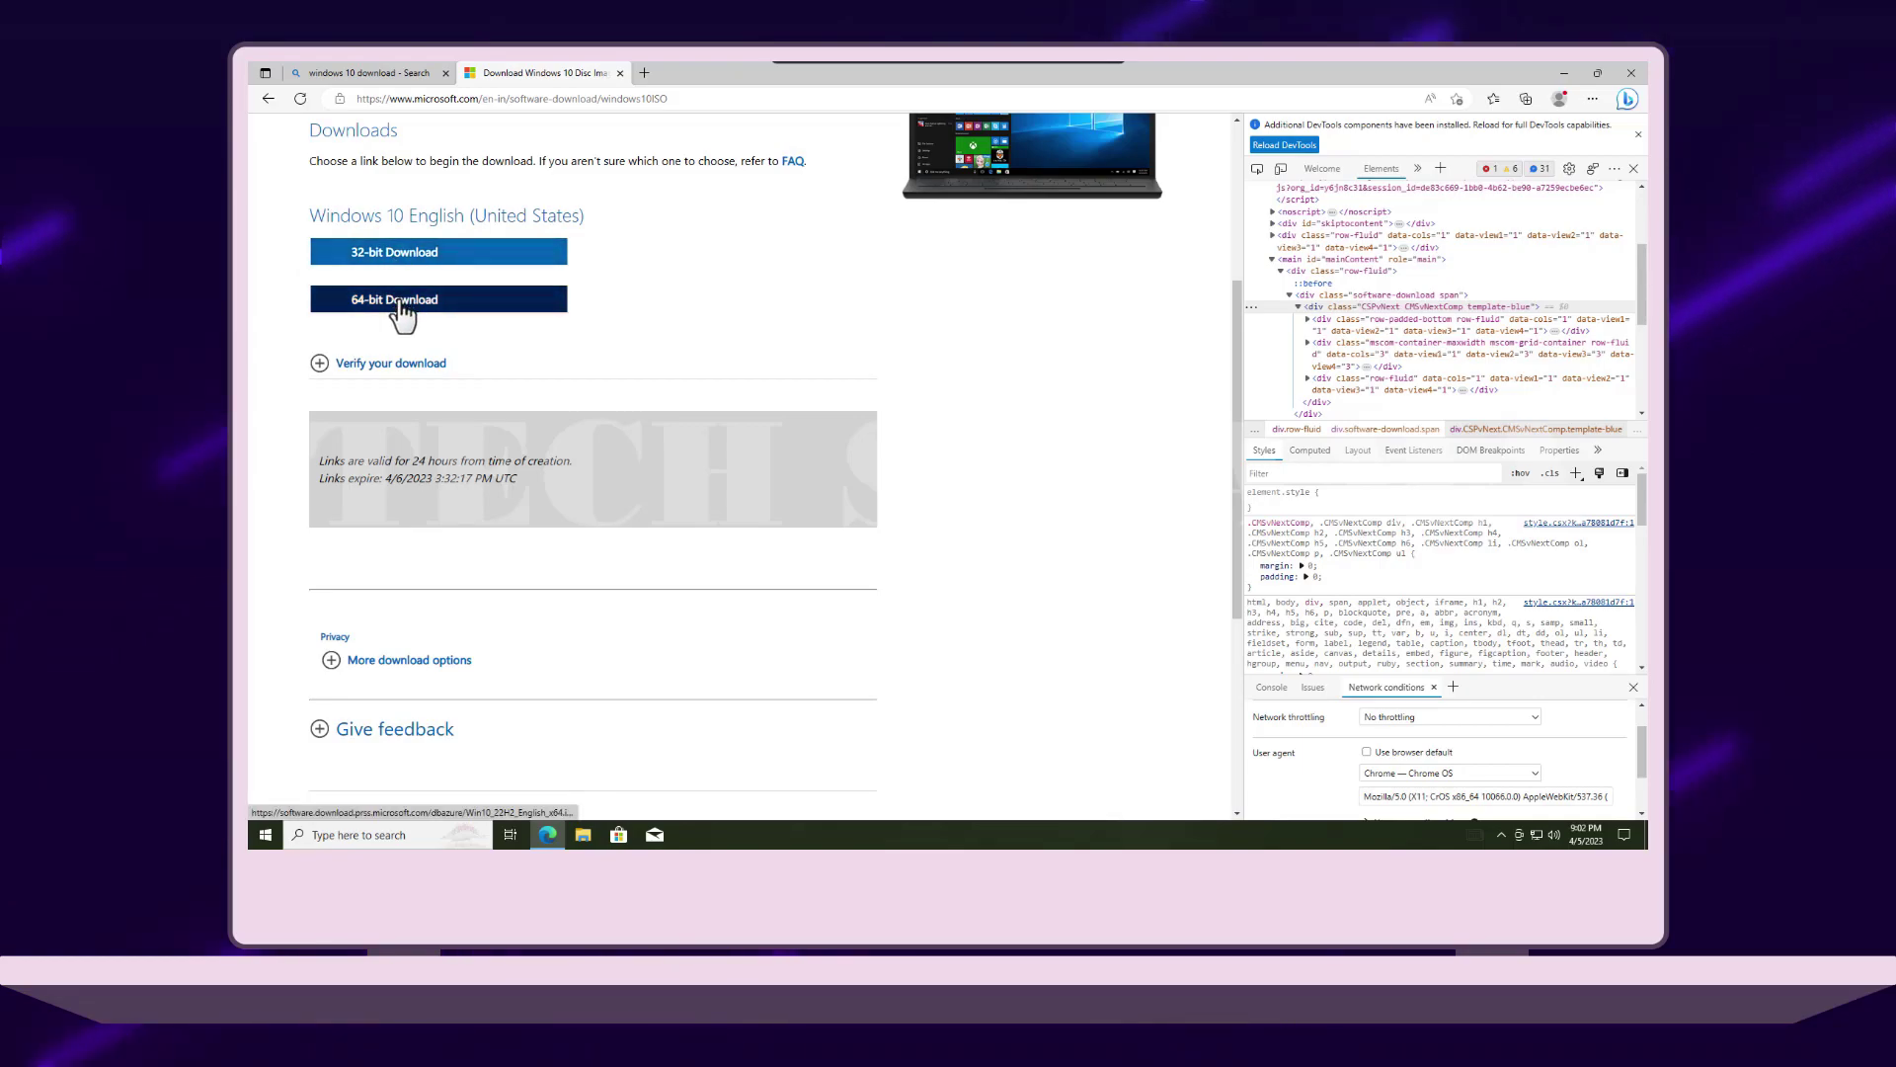
click(422, 253)
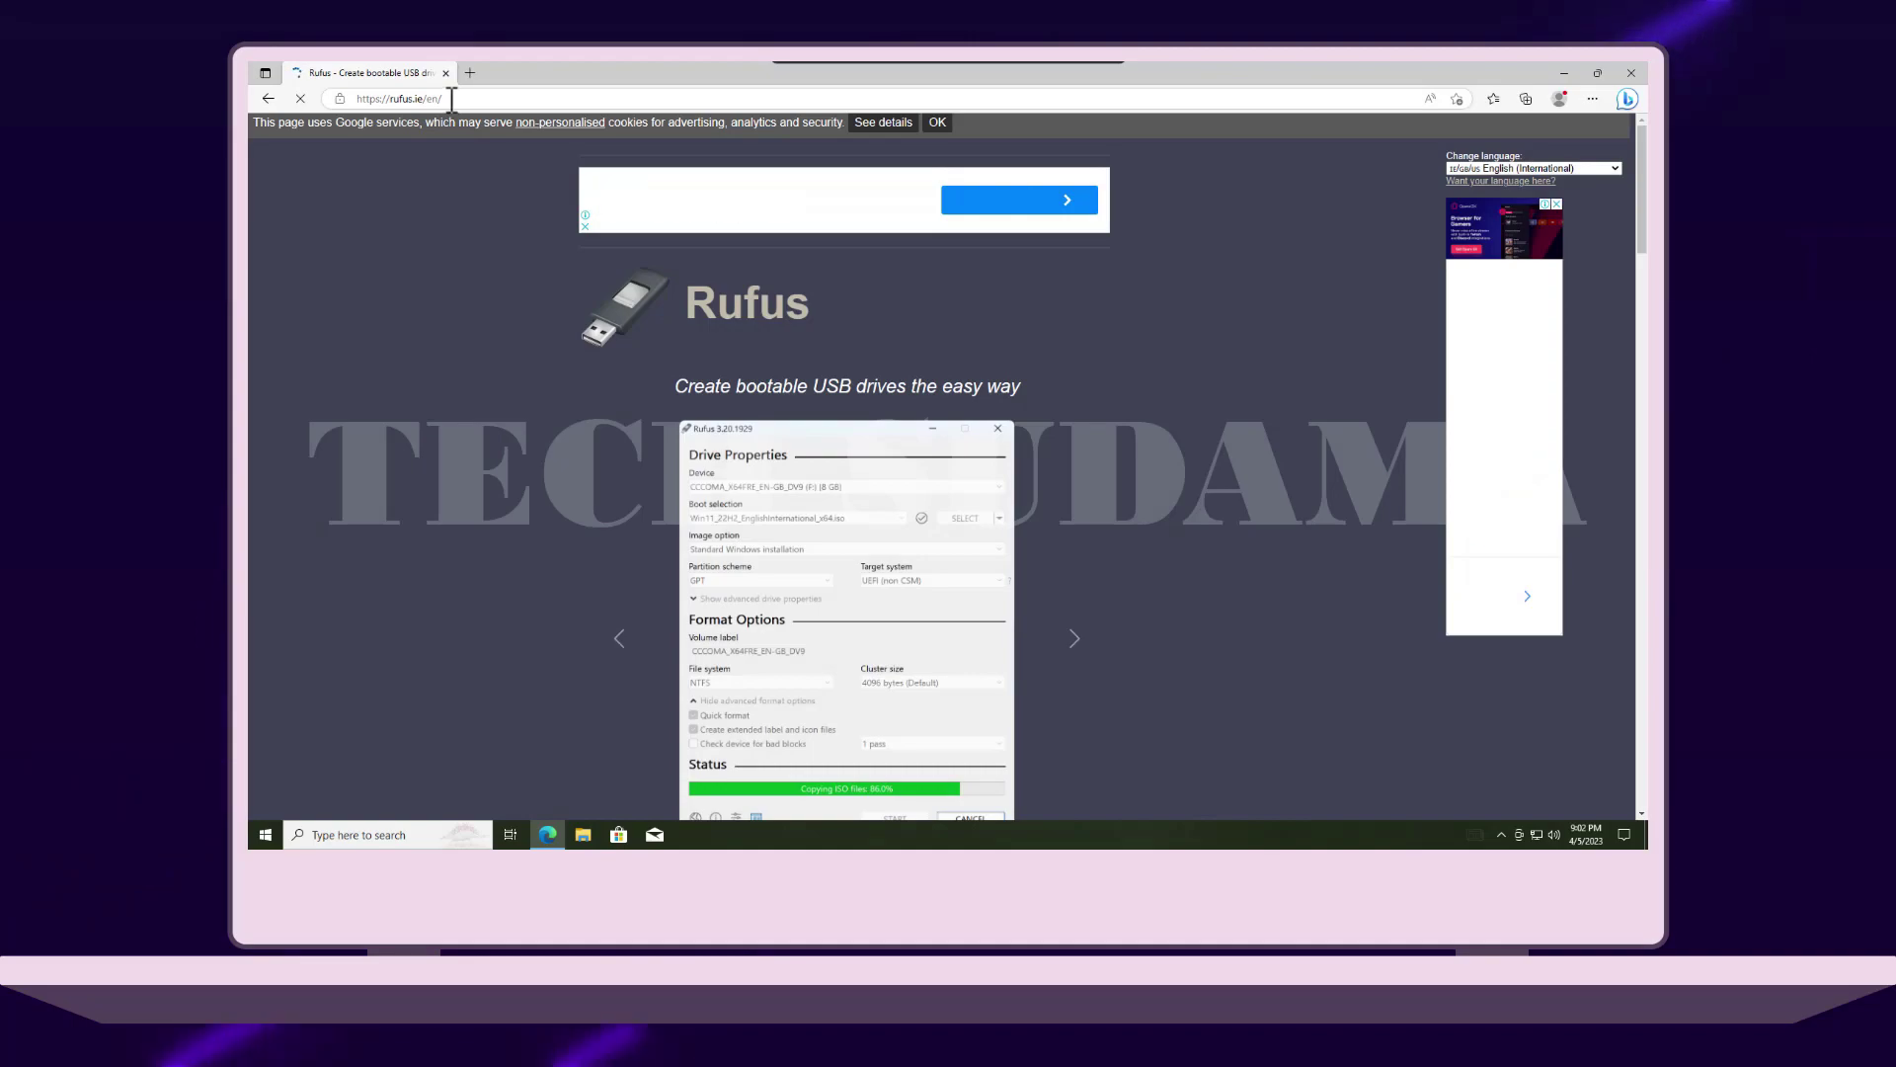
Step: Download Rufus 3.22 from the rufus.ie site
scroll(688, 380, down, 12)
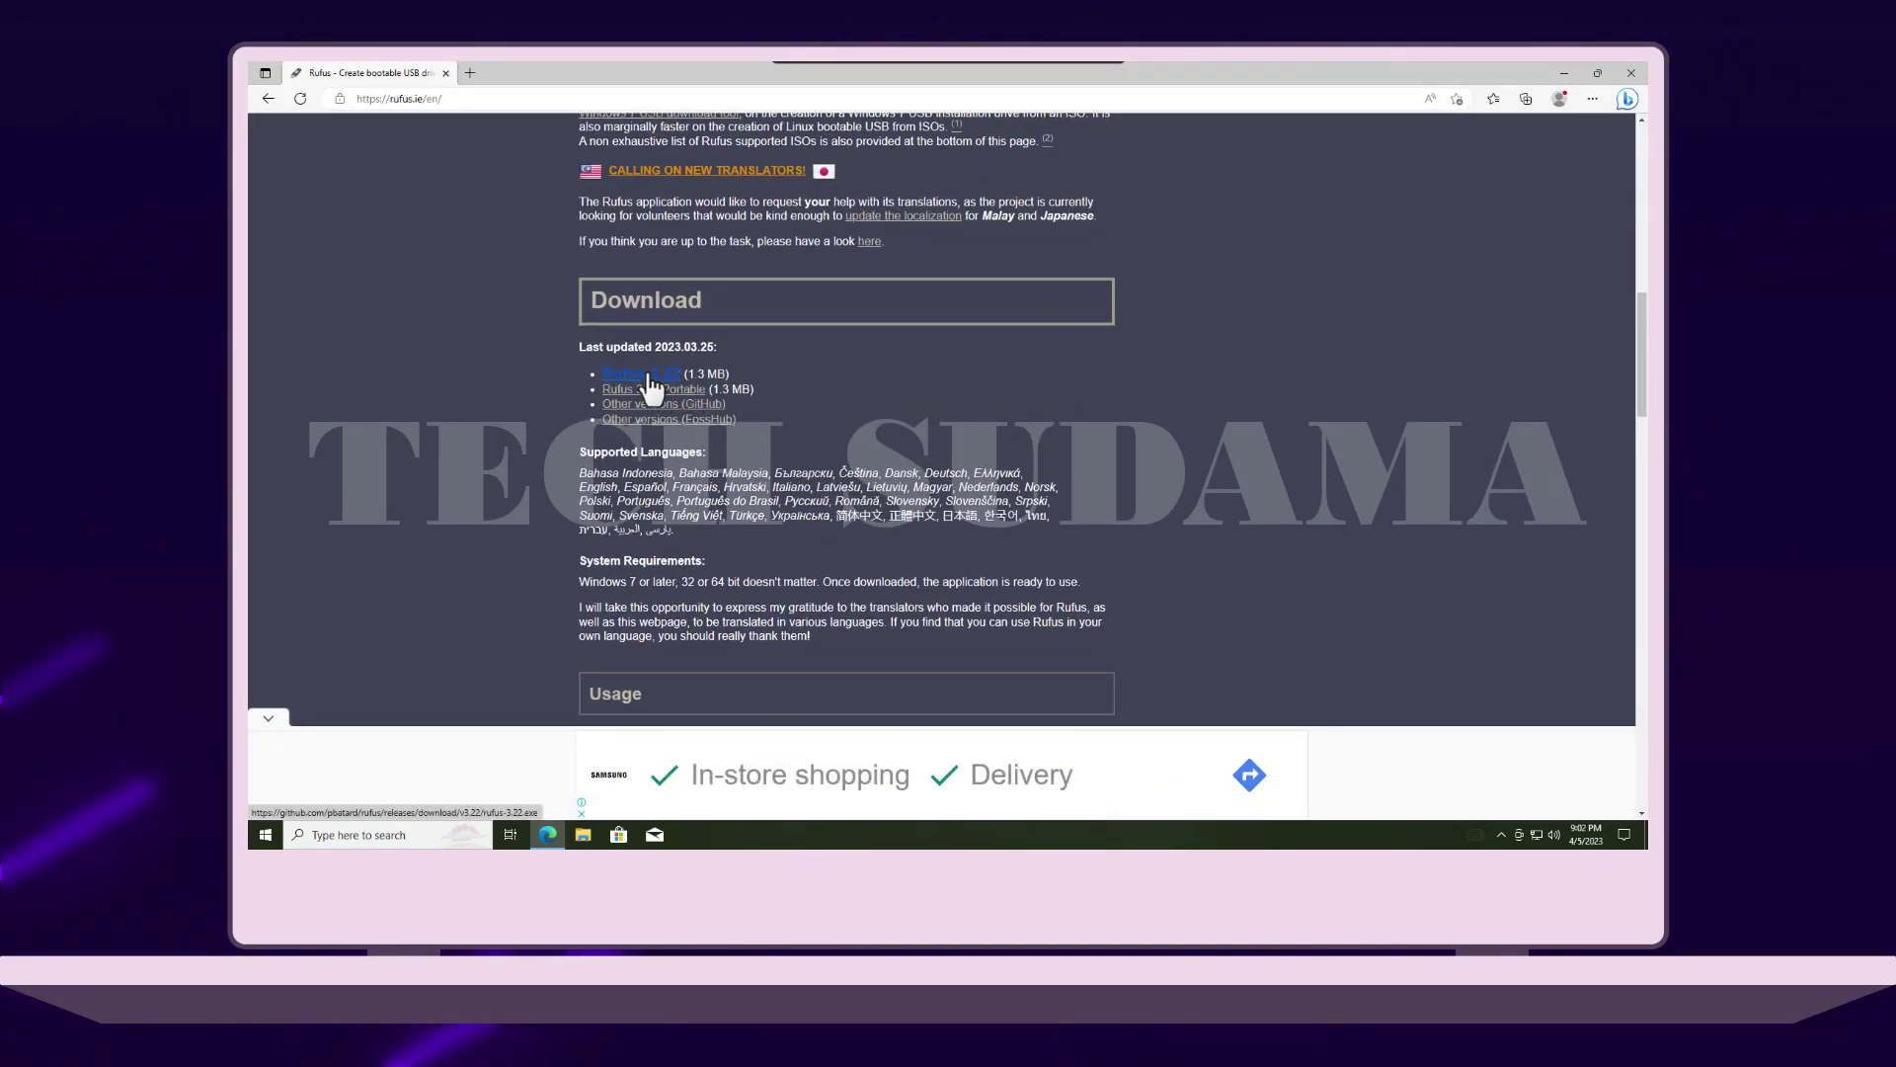
click(652, 386)
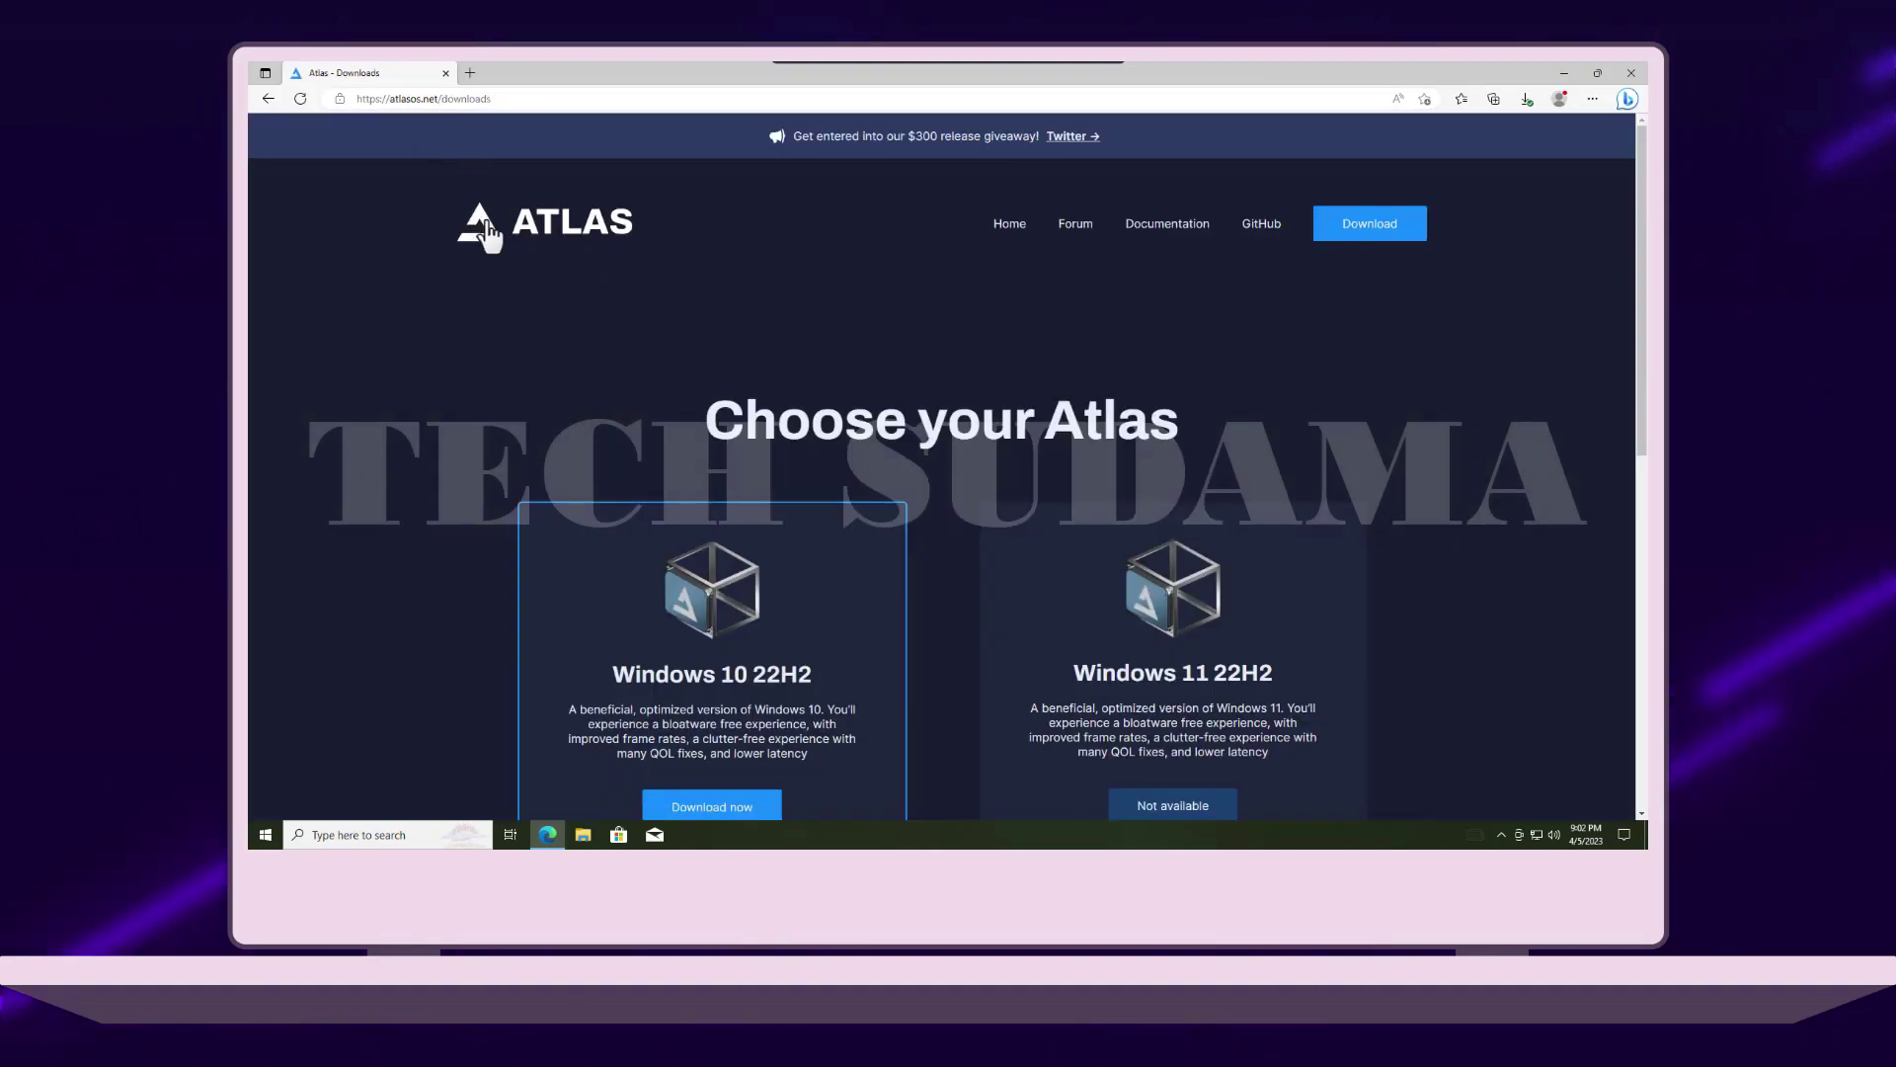
Step: Open the Atlas download page for Windows 10 22H2 and download the Atlas Playbook and AME Wizard
scroll(642, 336, down, 1)
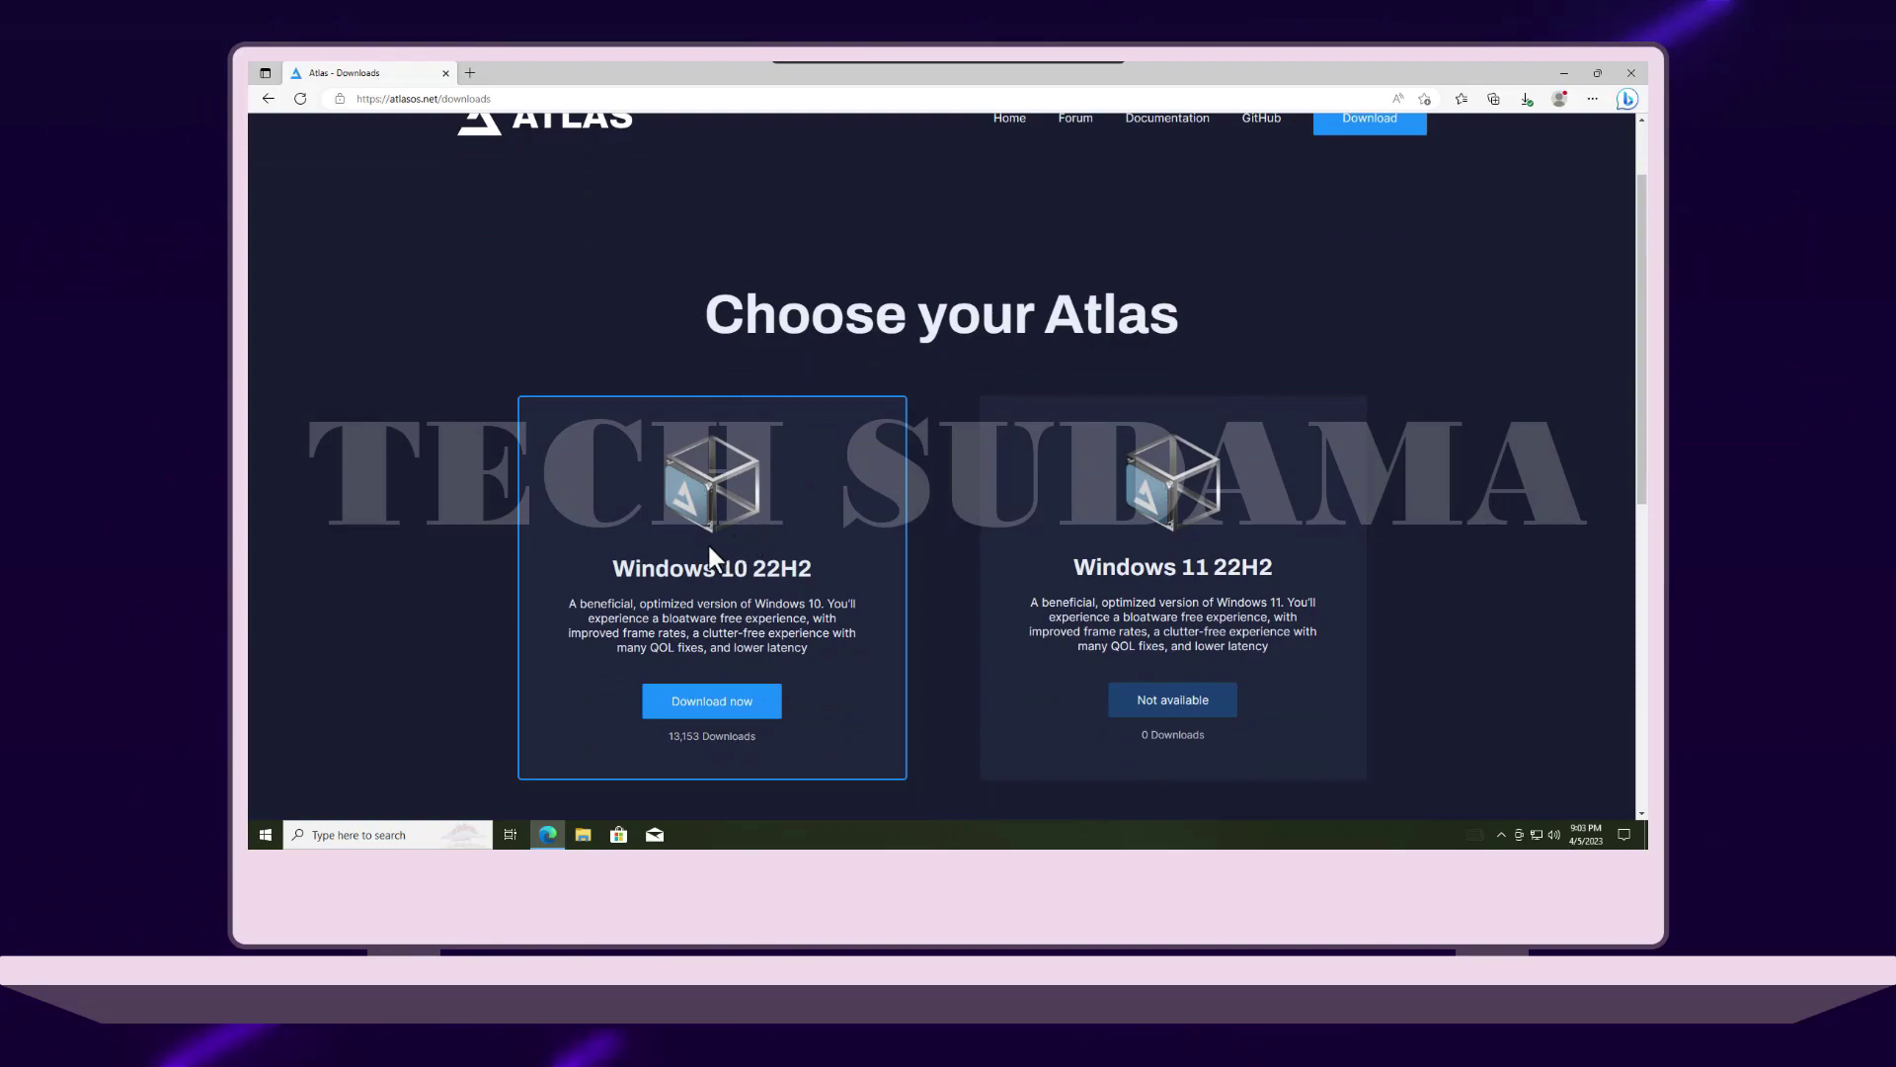
click(711, 704)
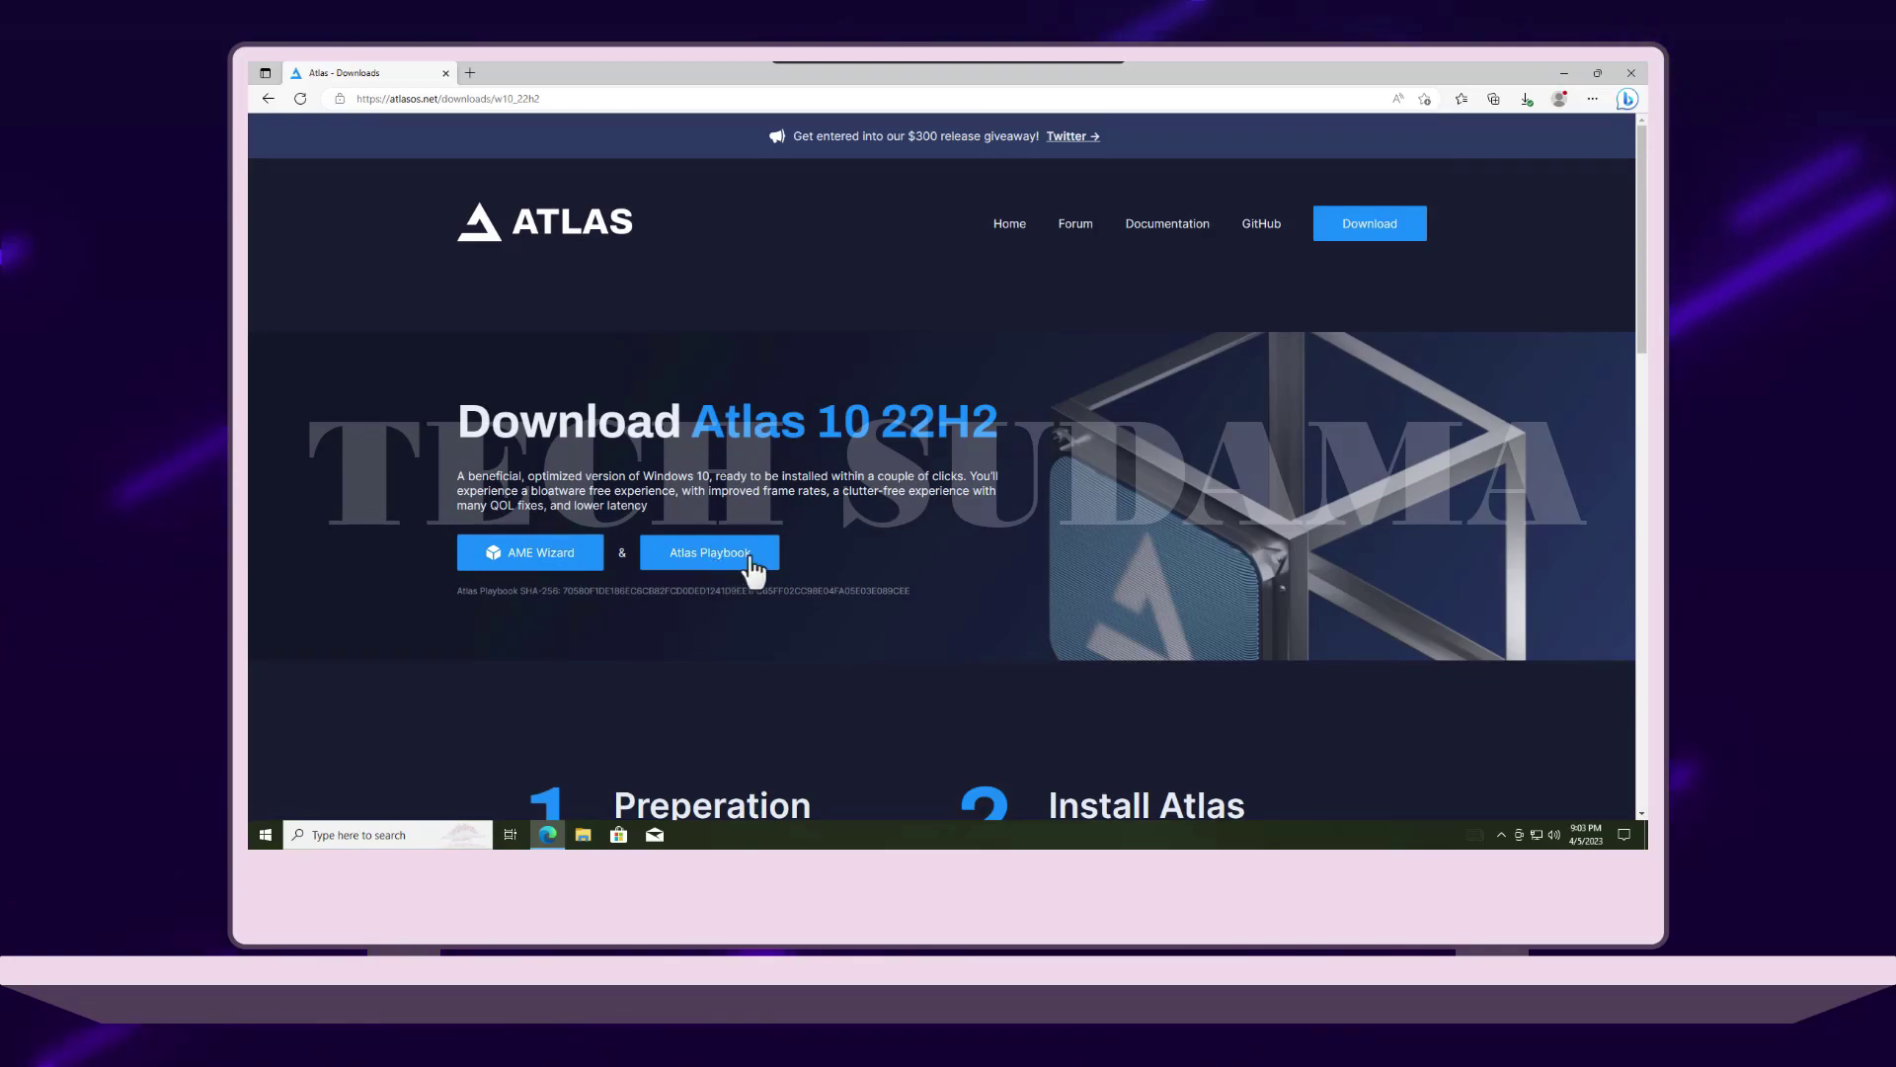
click(553, 571)
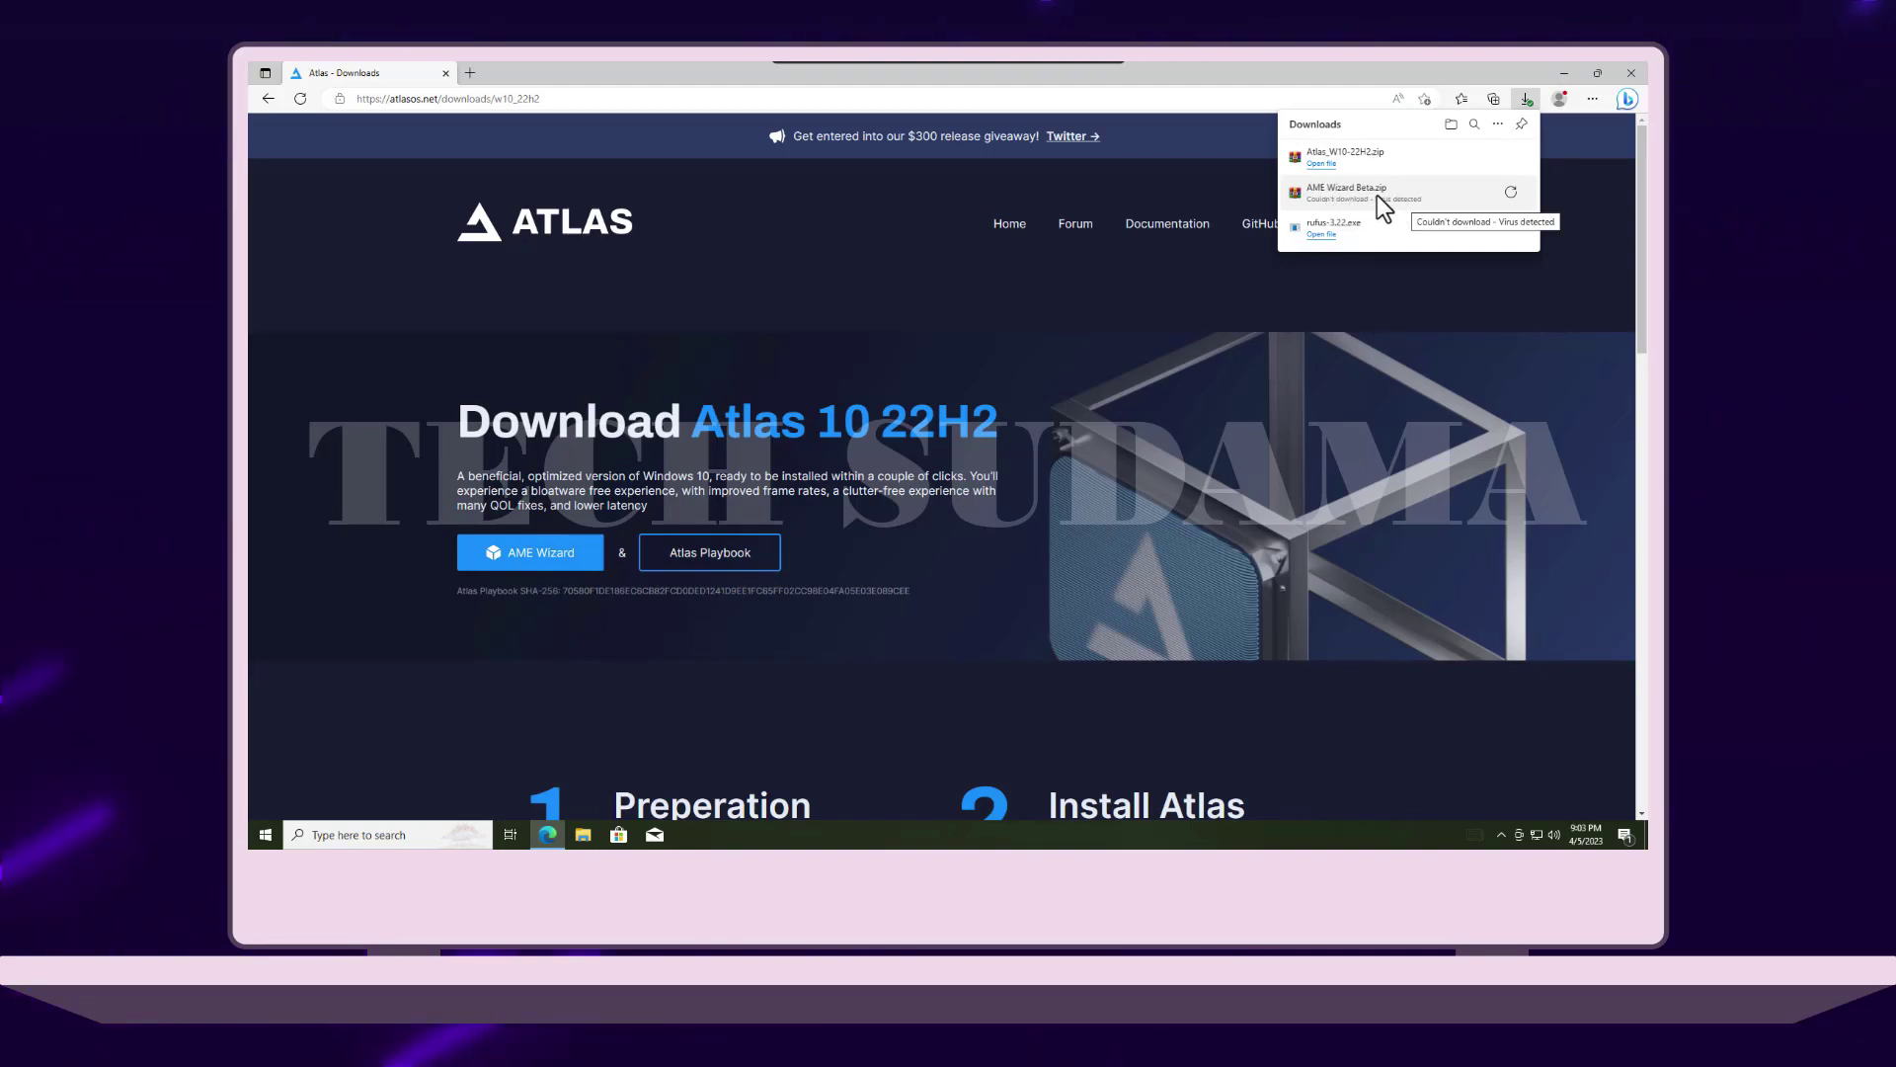
Step: Turn off virus protection in Windows Security, retry the AME Wizard Beta.zip download, and close the browser
click(1501, 835)
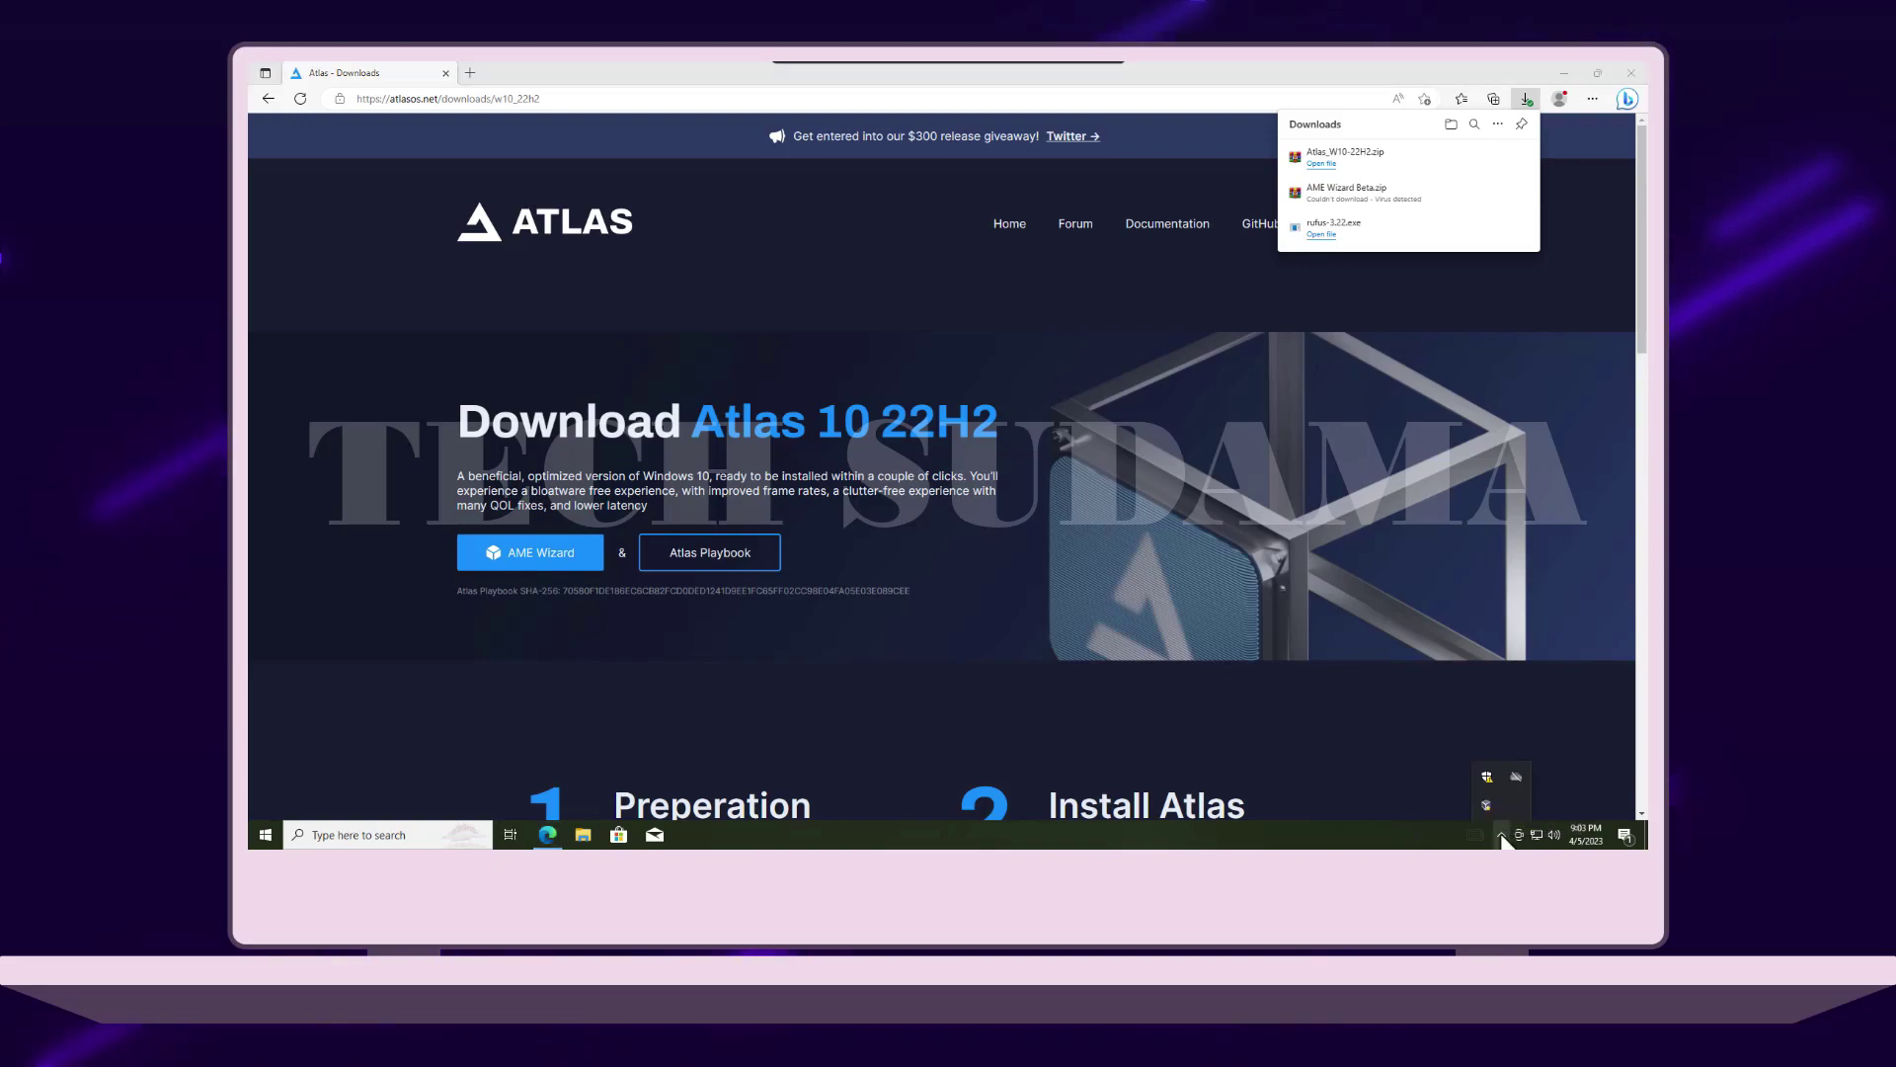
click(1487, 777)
click(593, 531)
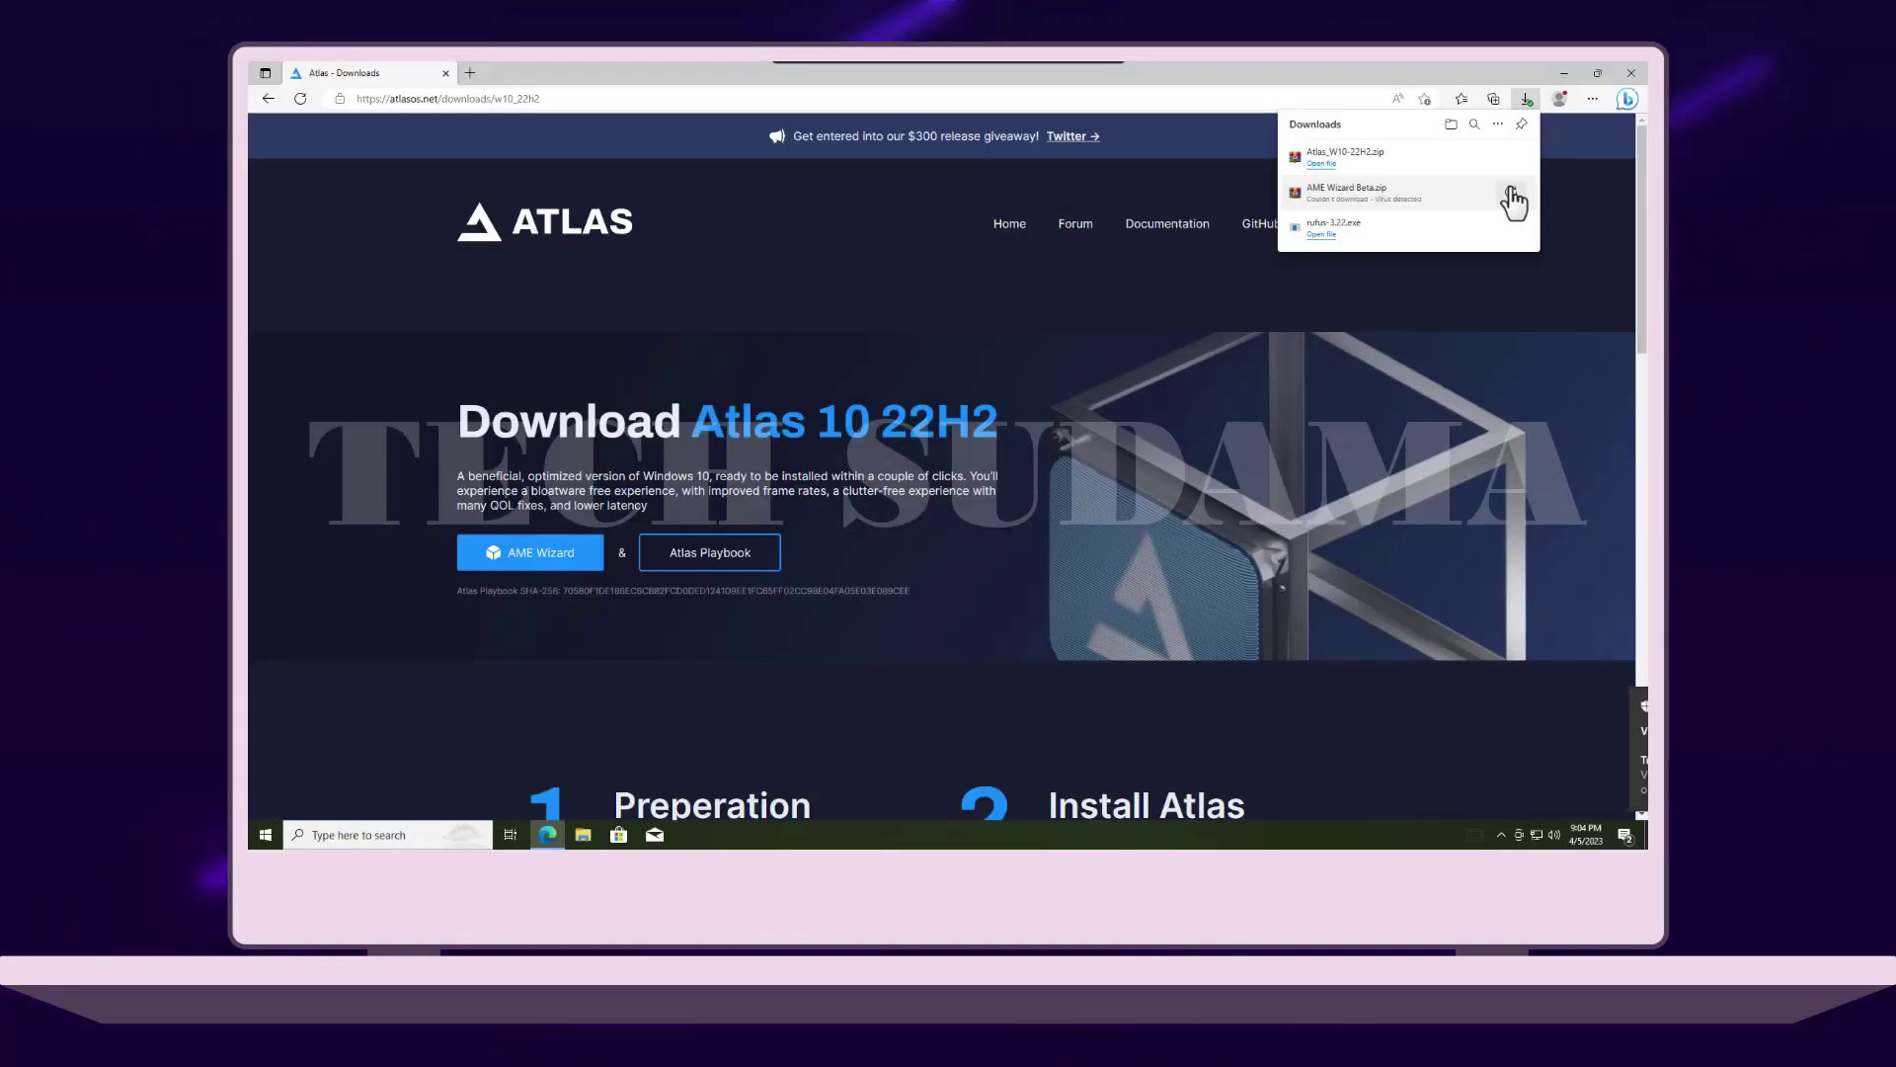
click(1511, 200)
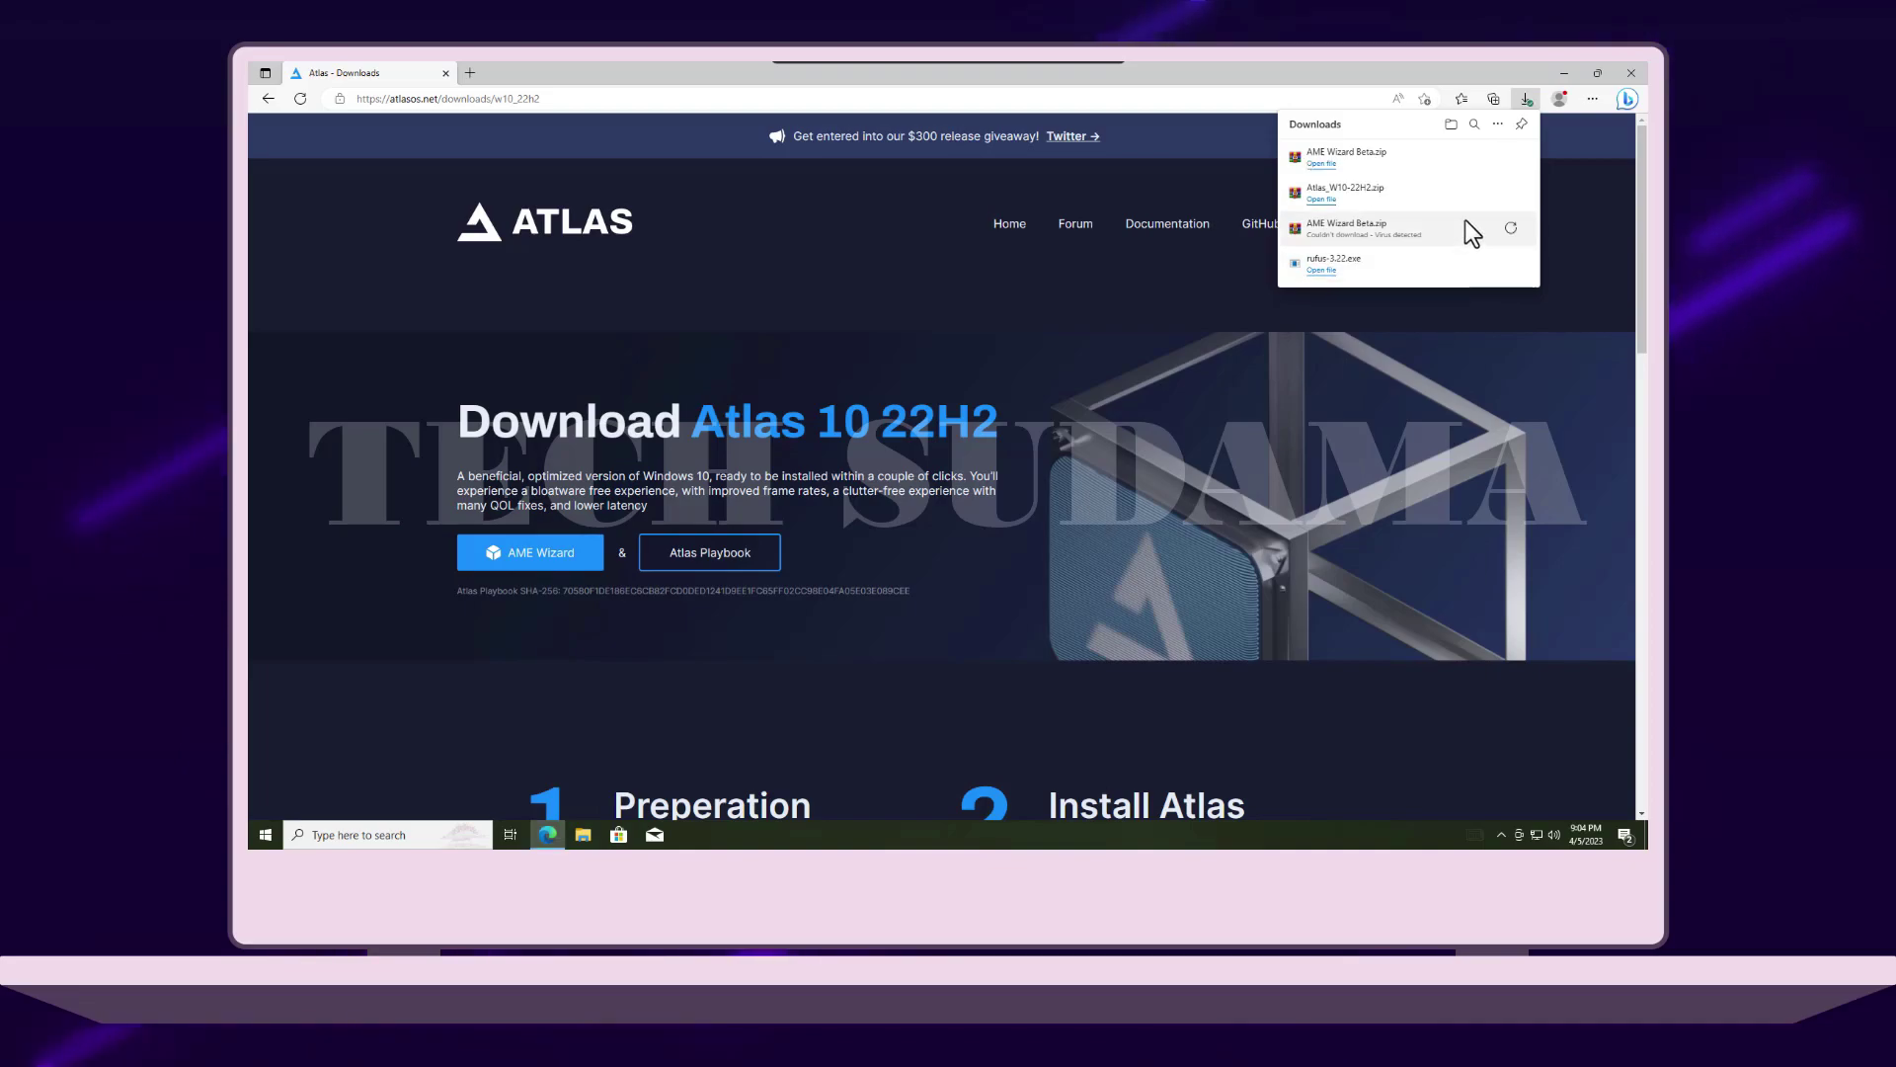
click(1635, 73)
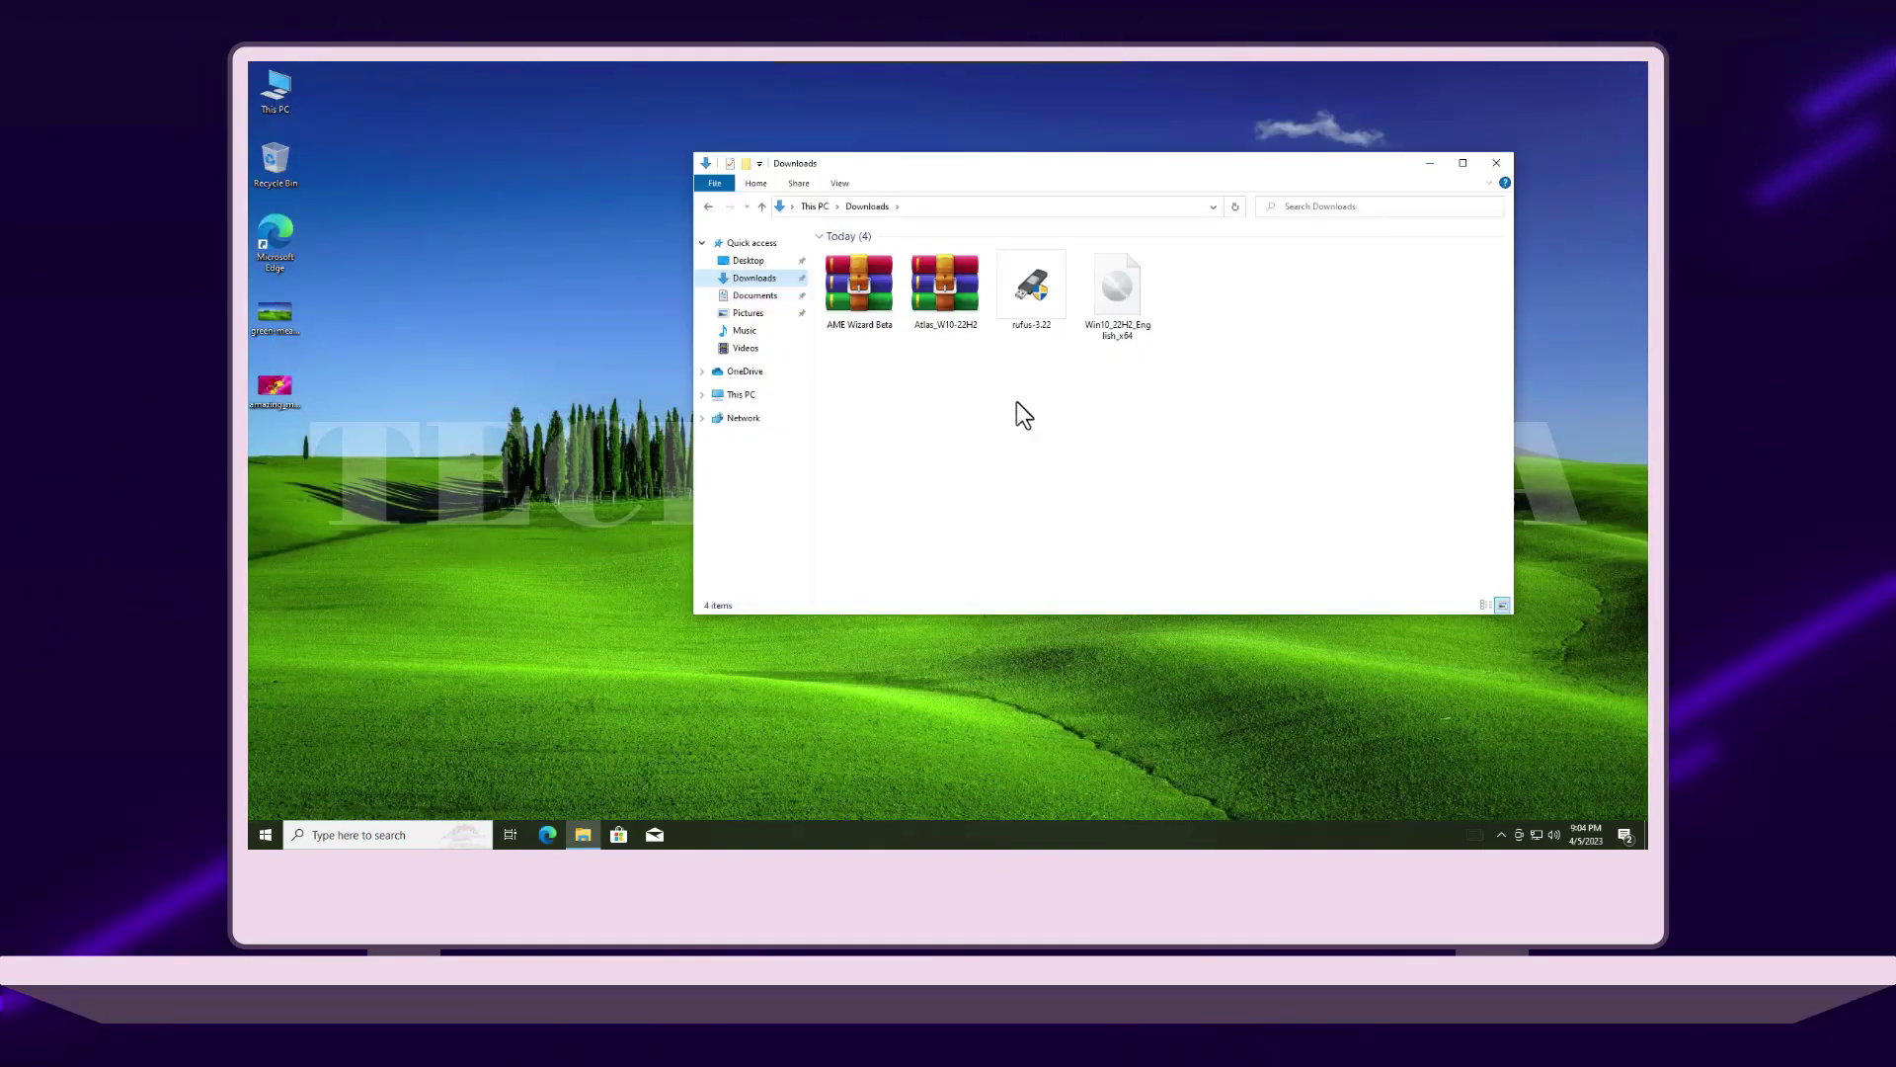
Step: Launch rufus-3.22 from the Downloads folder and allow it to check for updates online
drag(877, 361, 1172, 296)
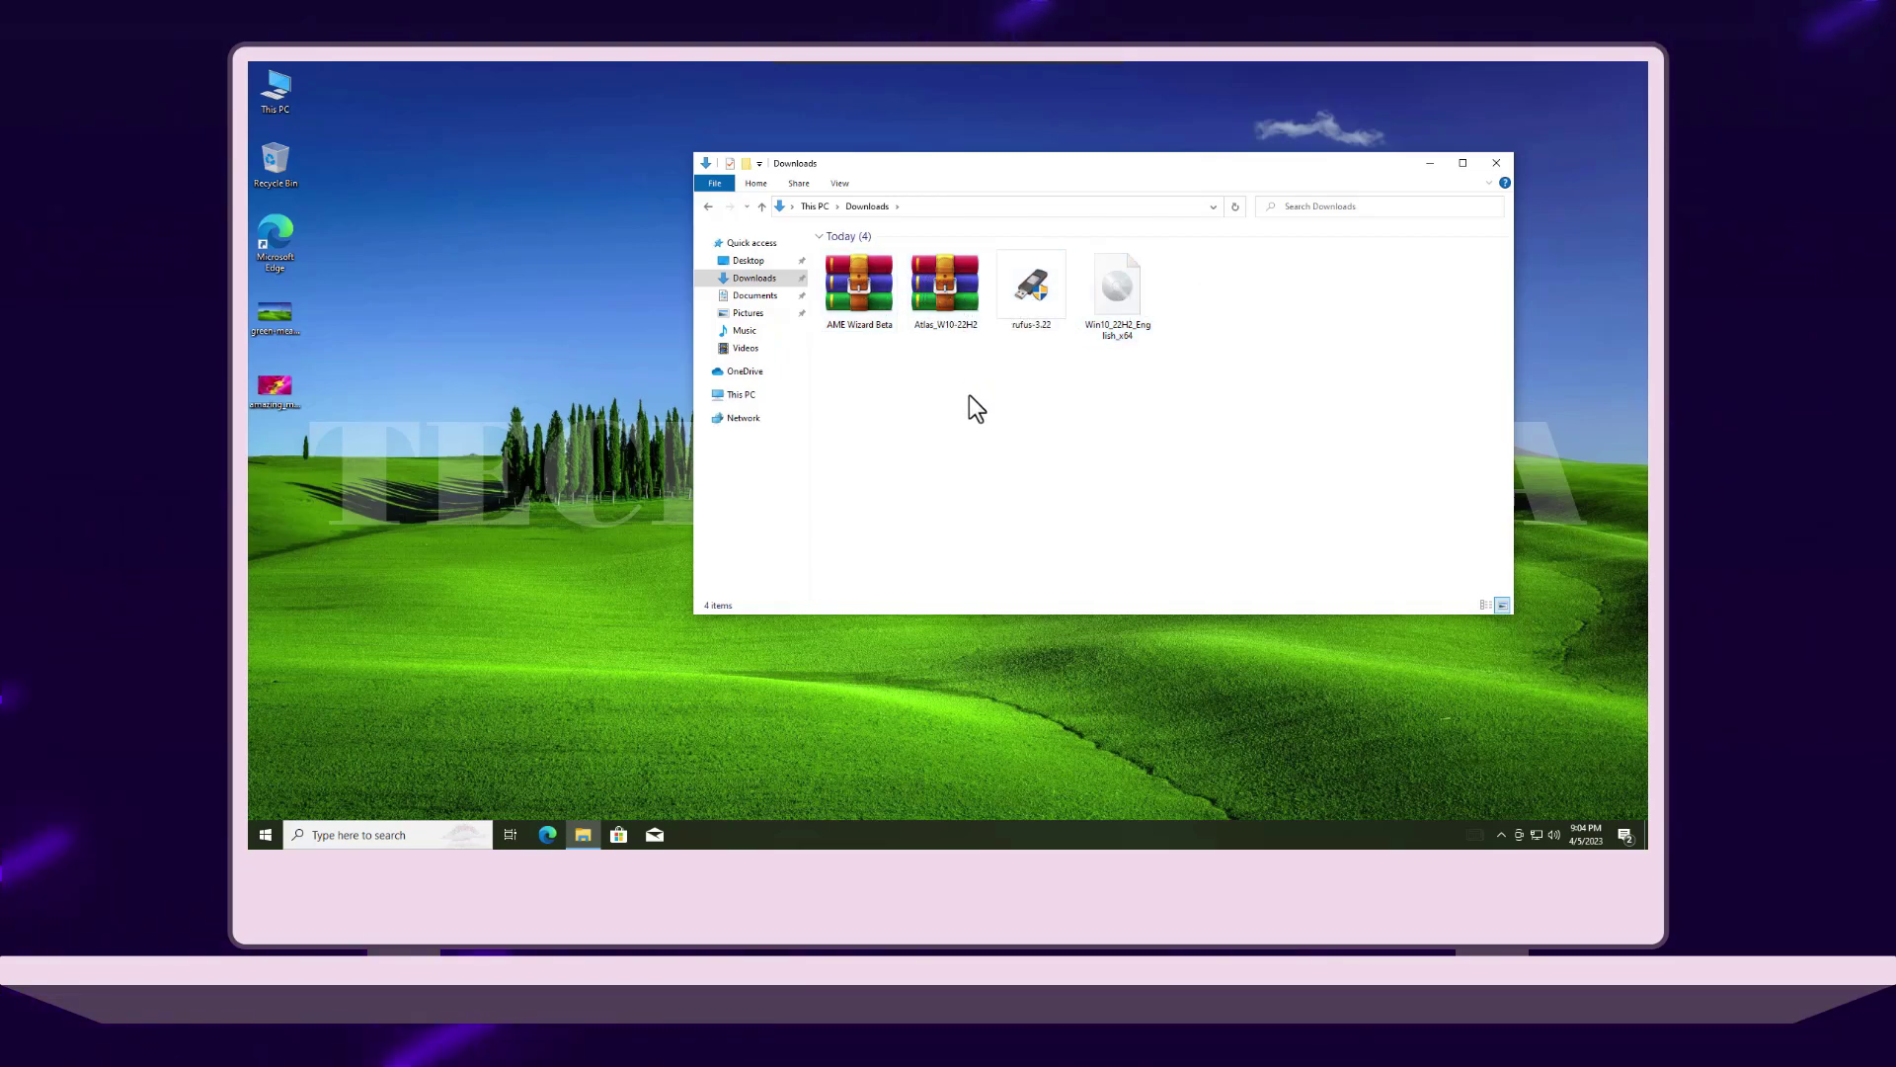
double_click(1034, 288)
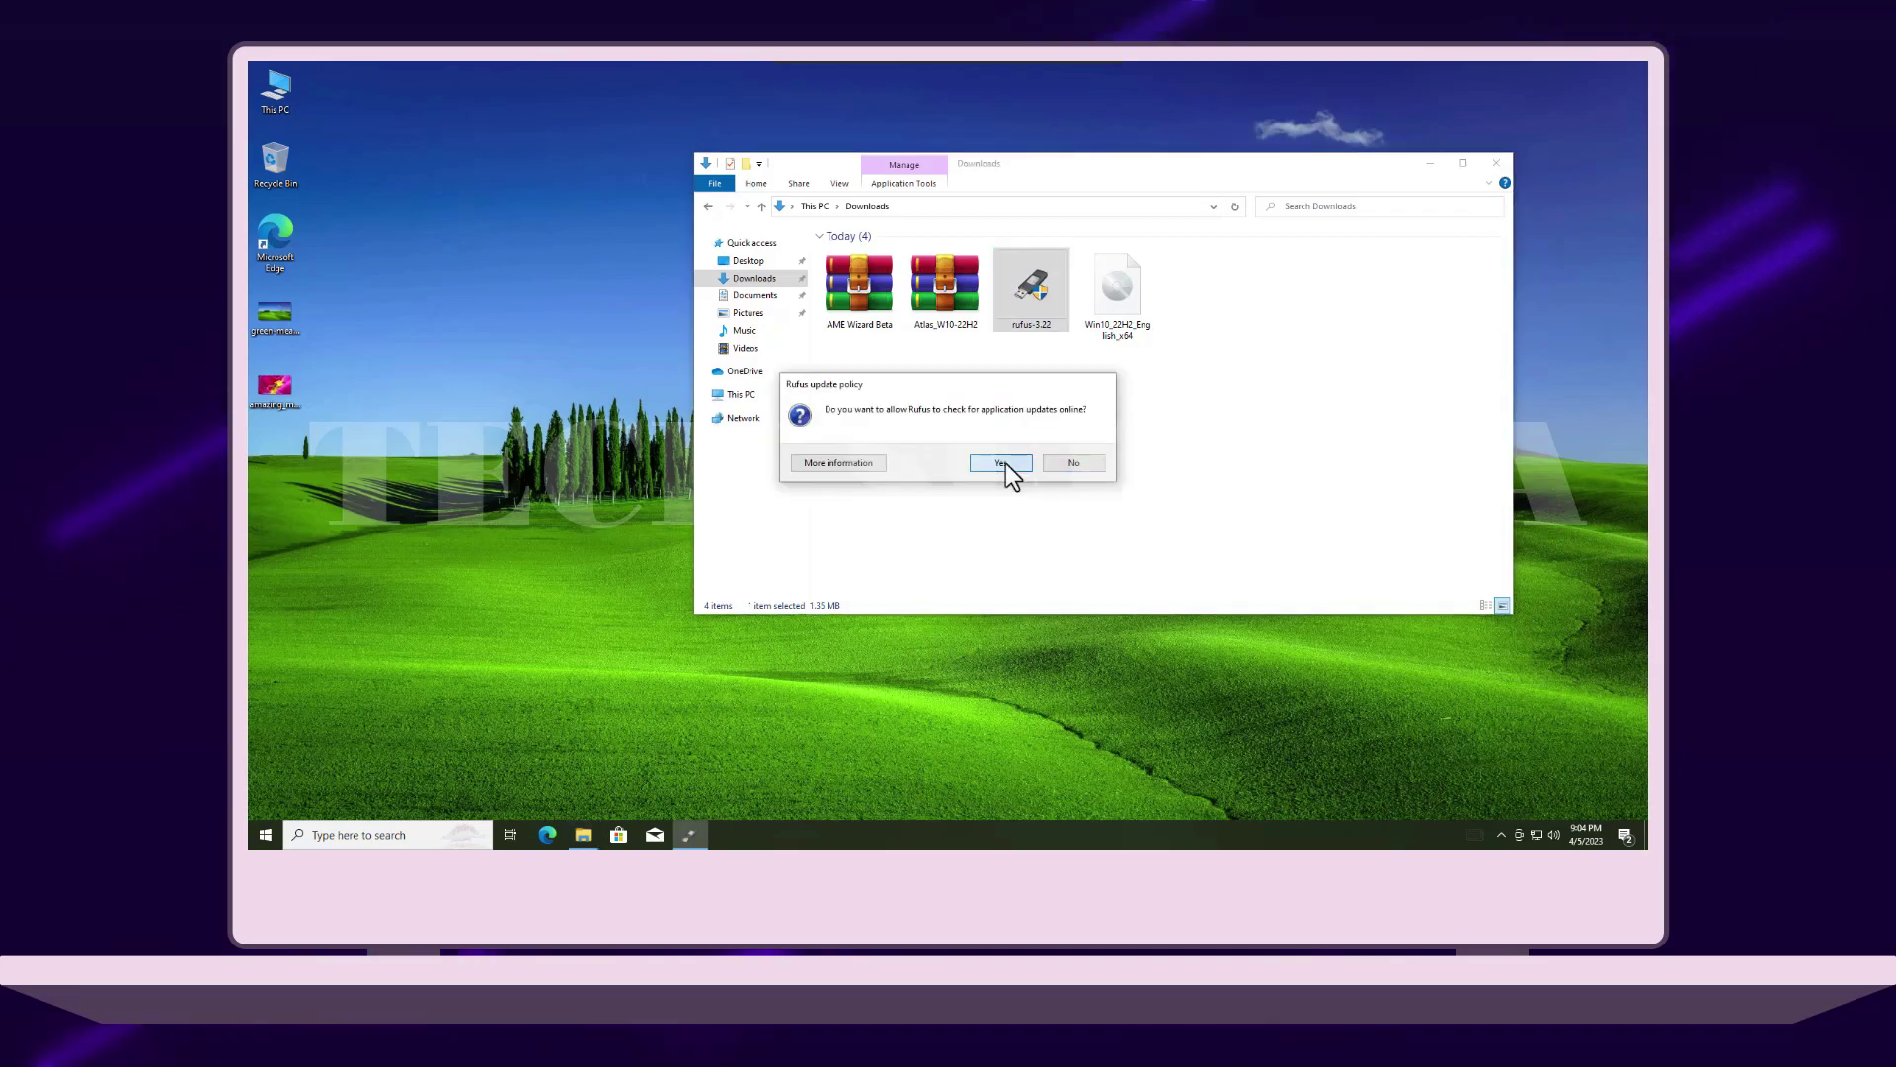
click(1005, 464)
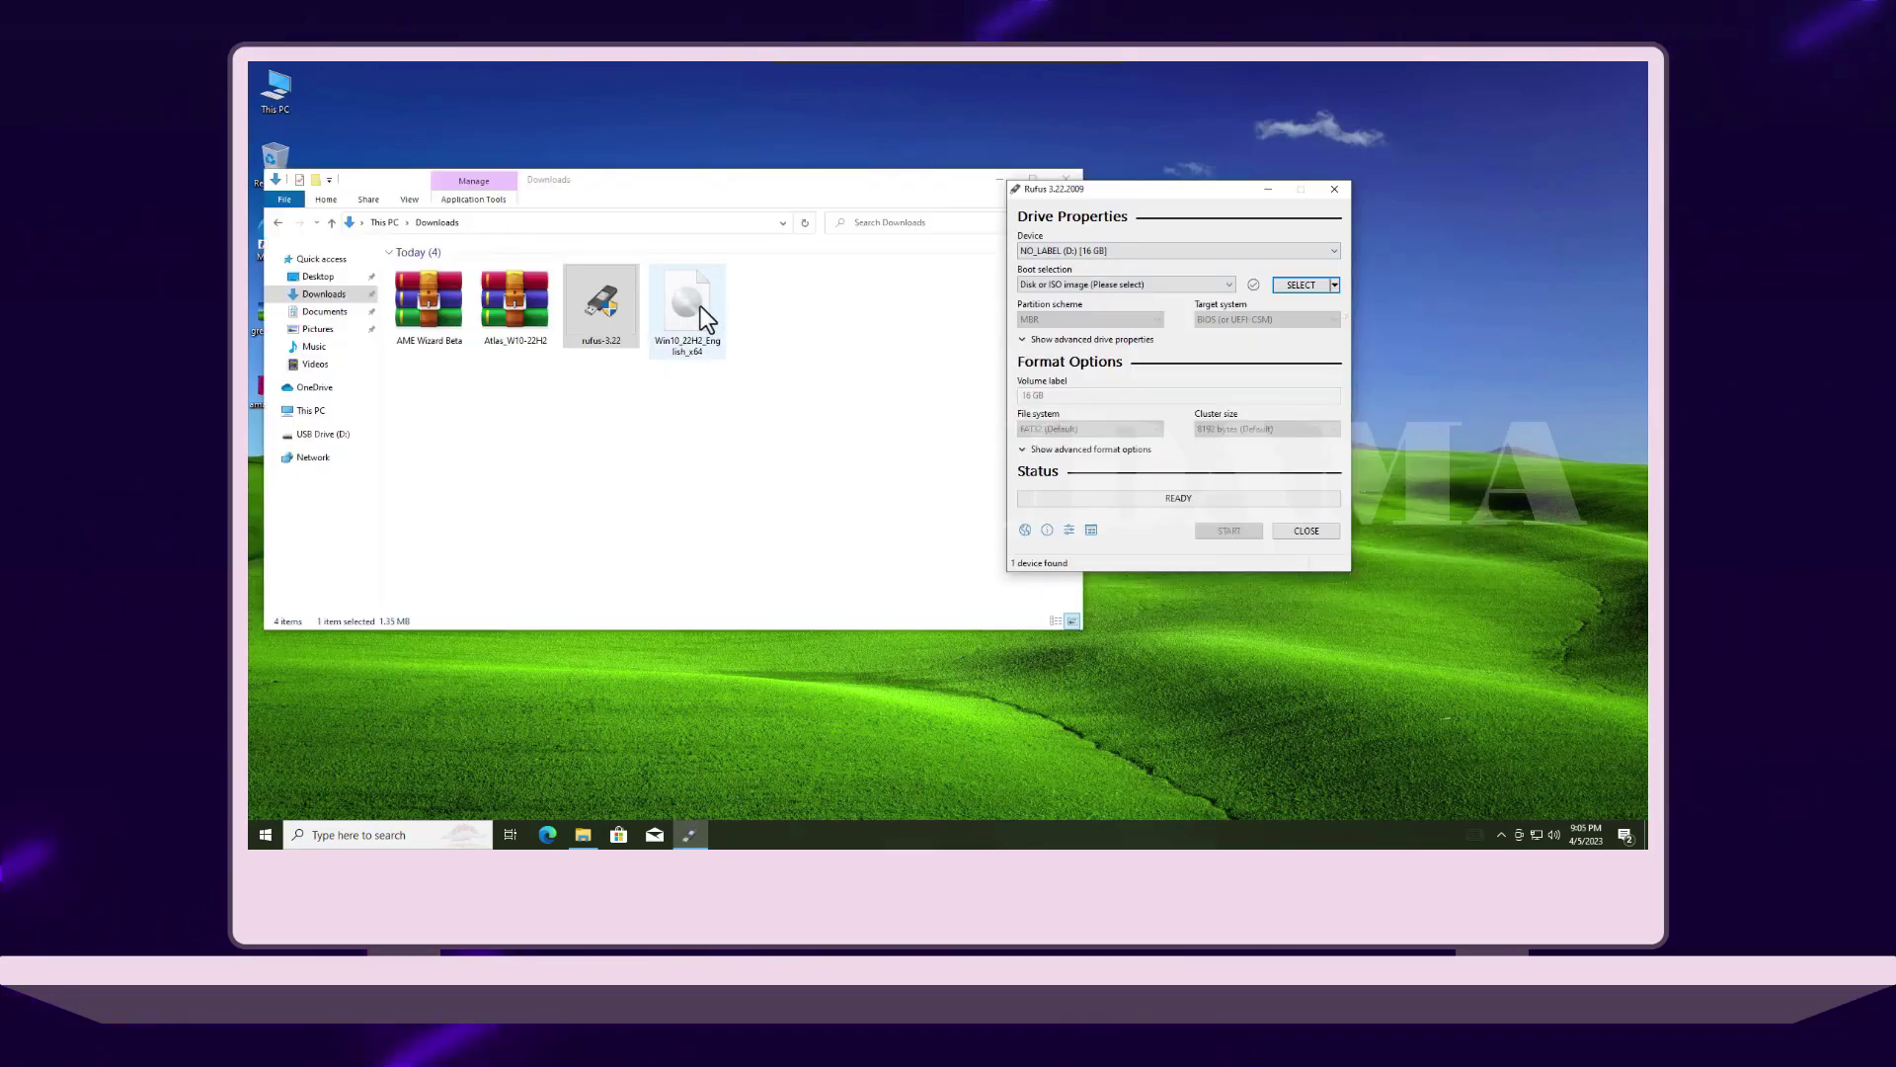
Step: Load the Win10_22H2_English_x64 image from Downloads into Rufus as the boot selection
drag(700, 306, 980, 302)
drag(1112, 258, 1114, 264)
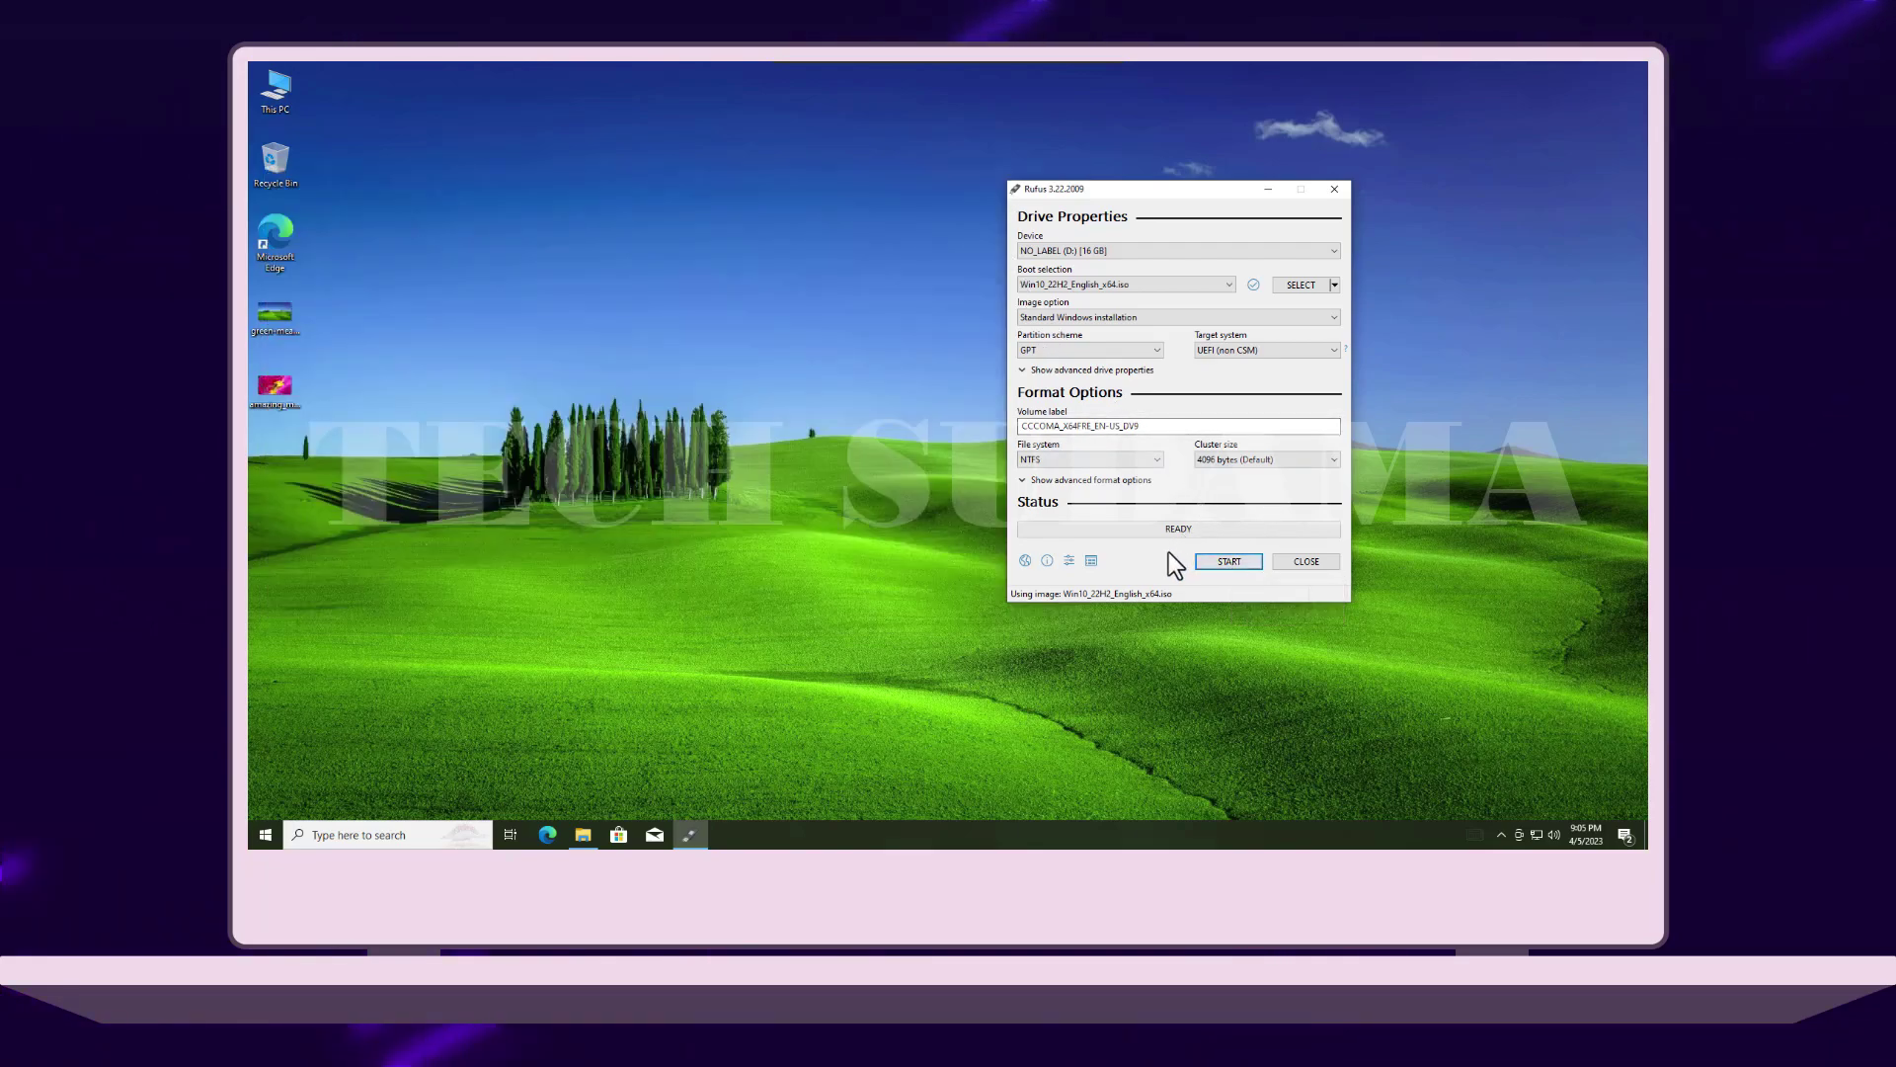
Step: Write the bootable USB with a local account, matching regional options, and data collection and BitLocker encryption disabled, and close Rufus
click(1239, 563)
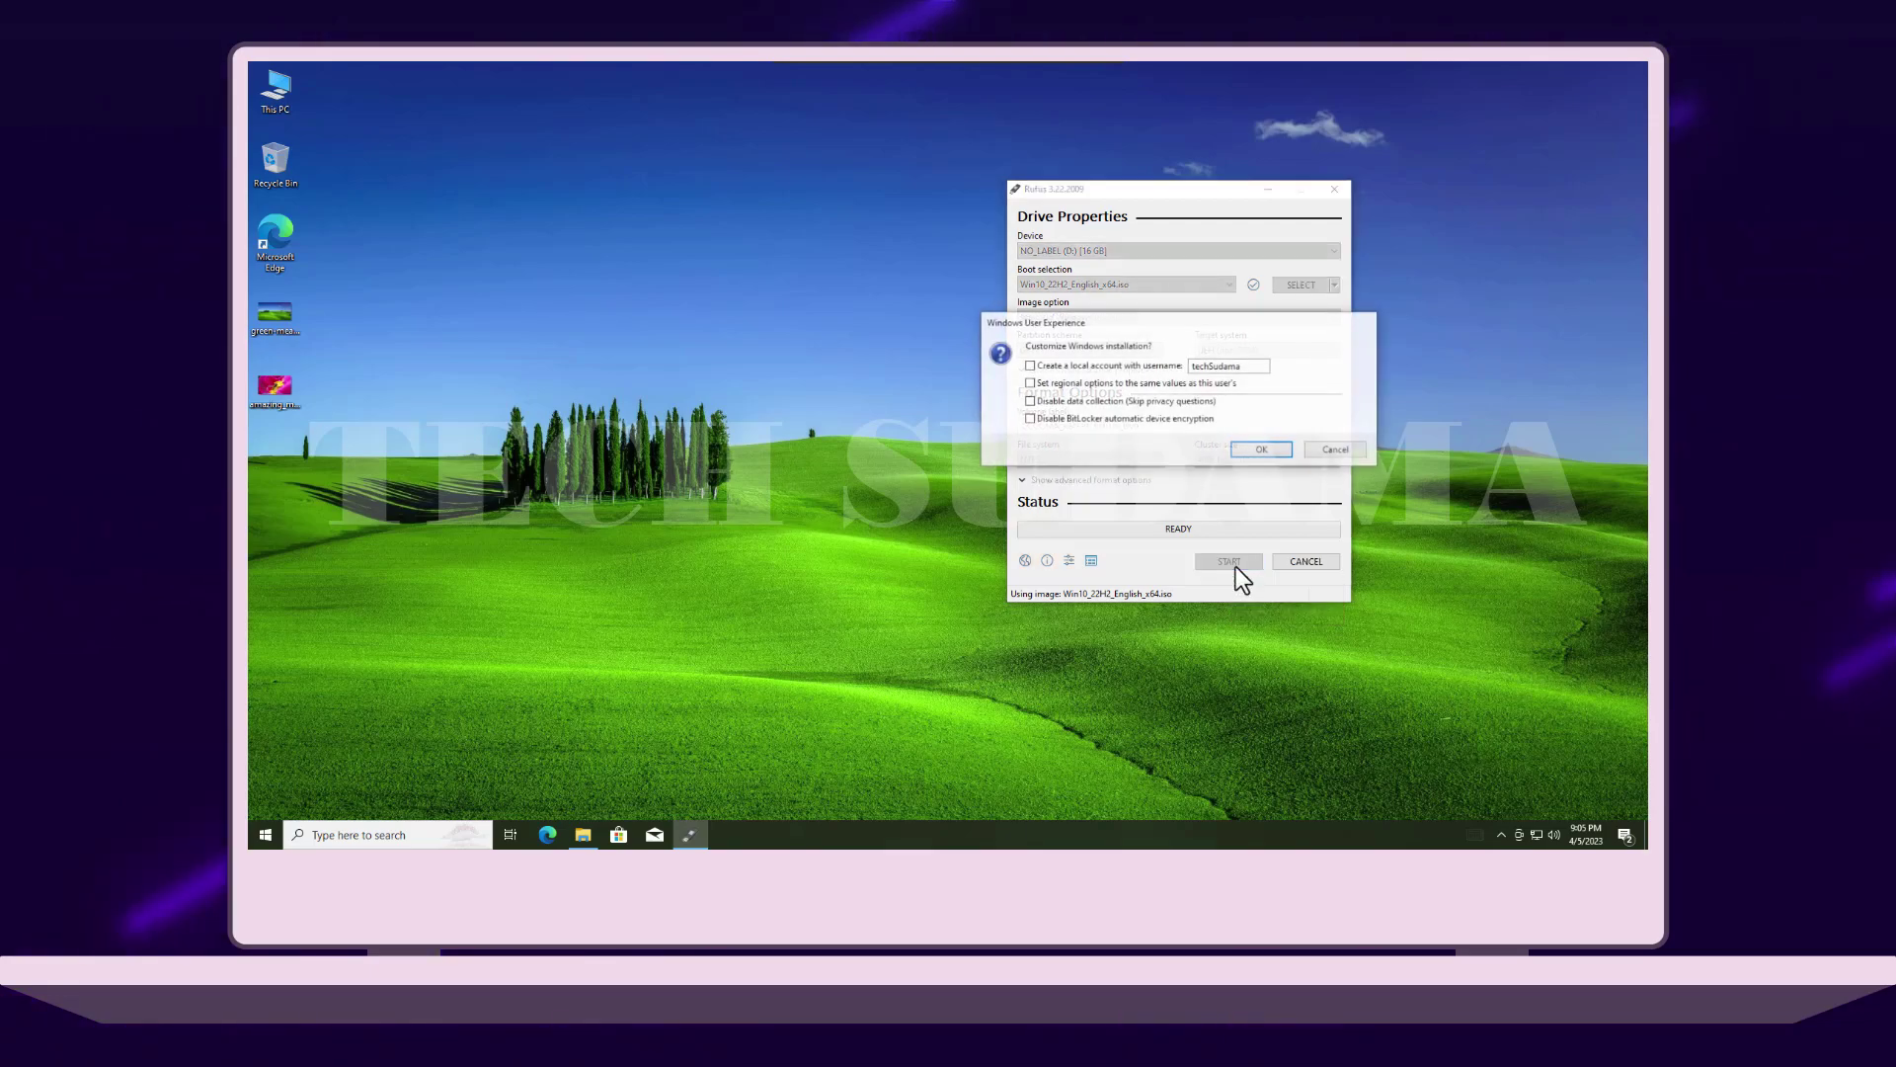
click(1067, 383)
click(1052, 401)
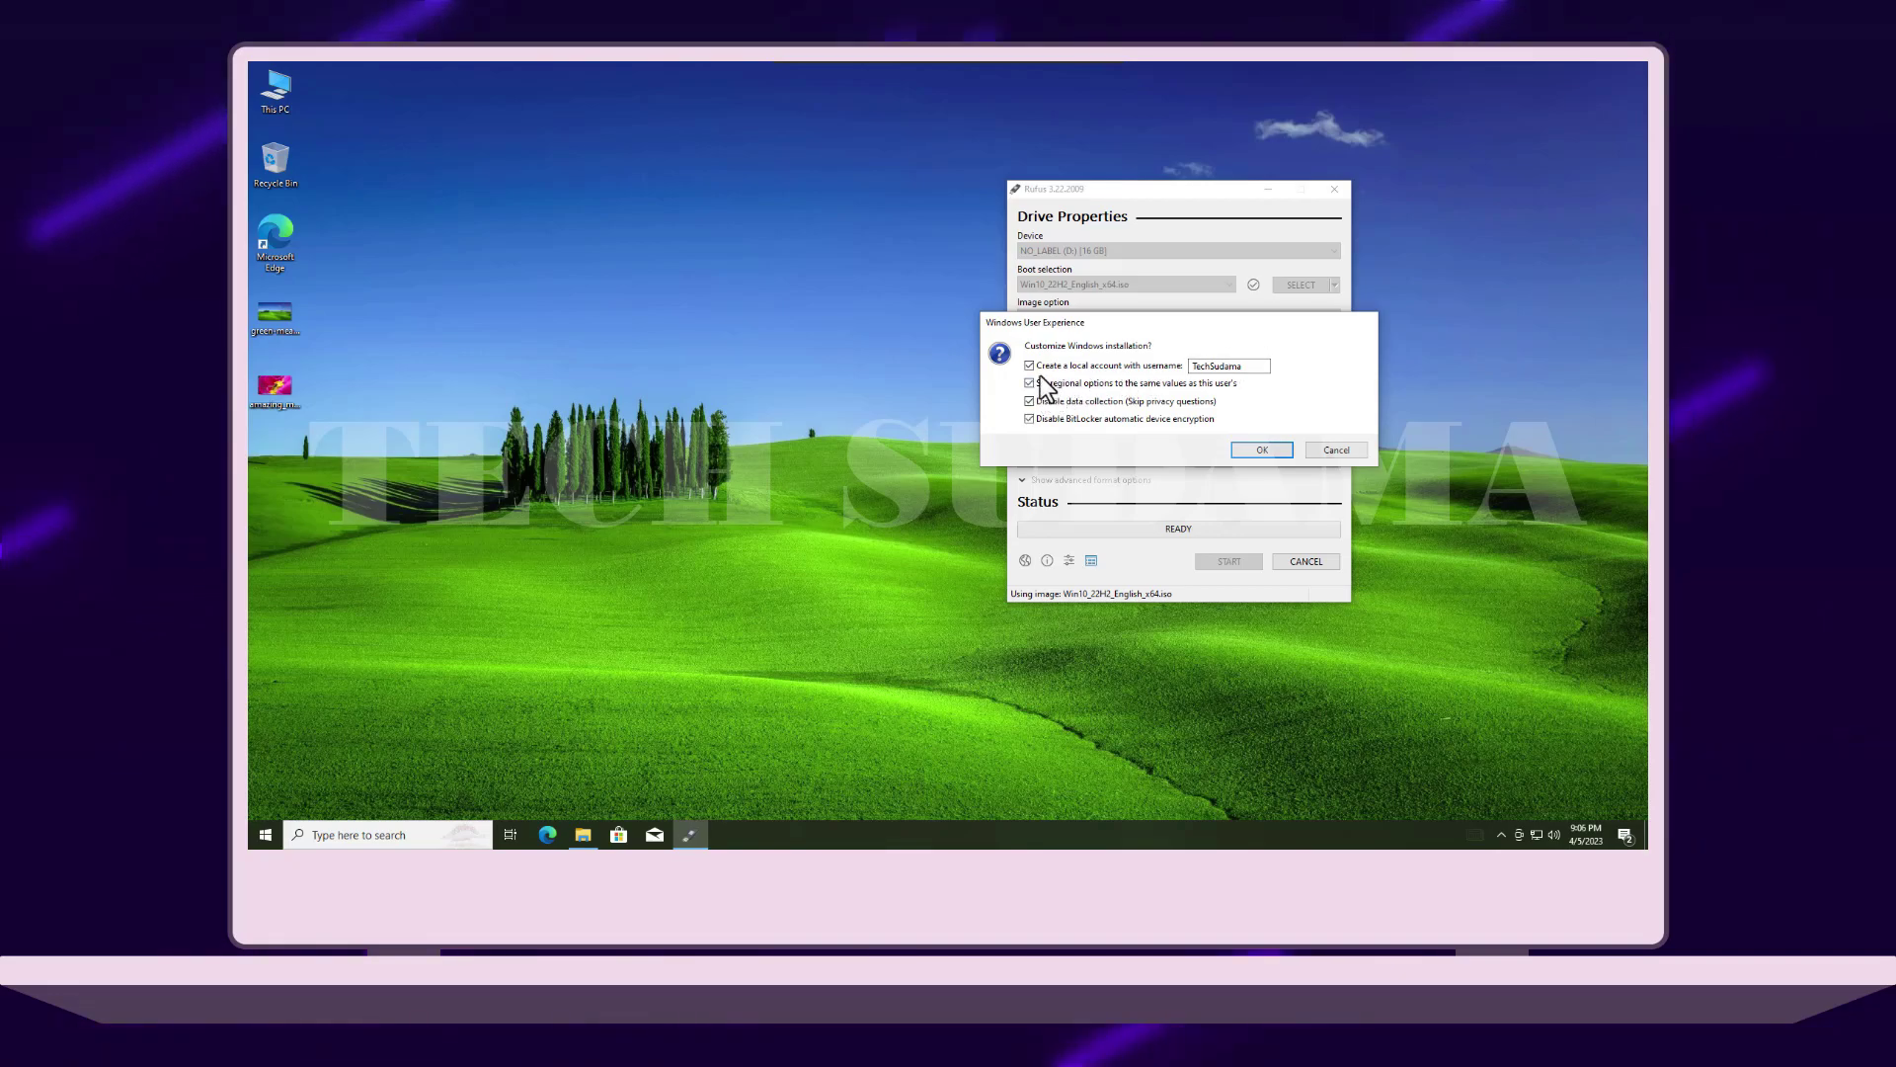
click(1087, 418)
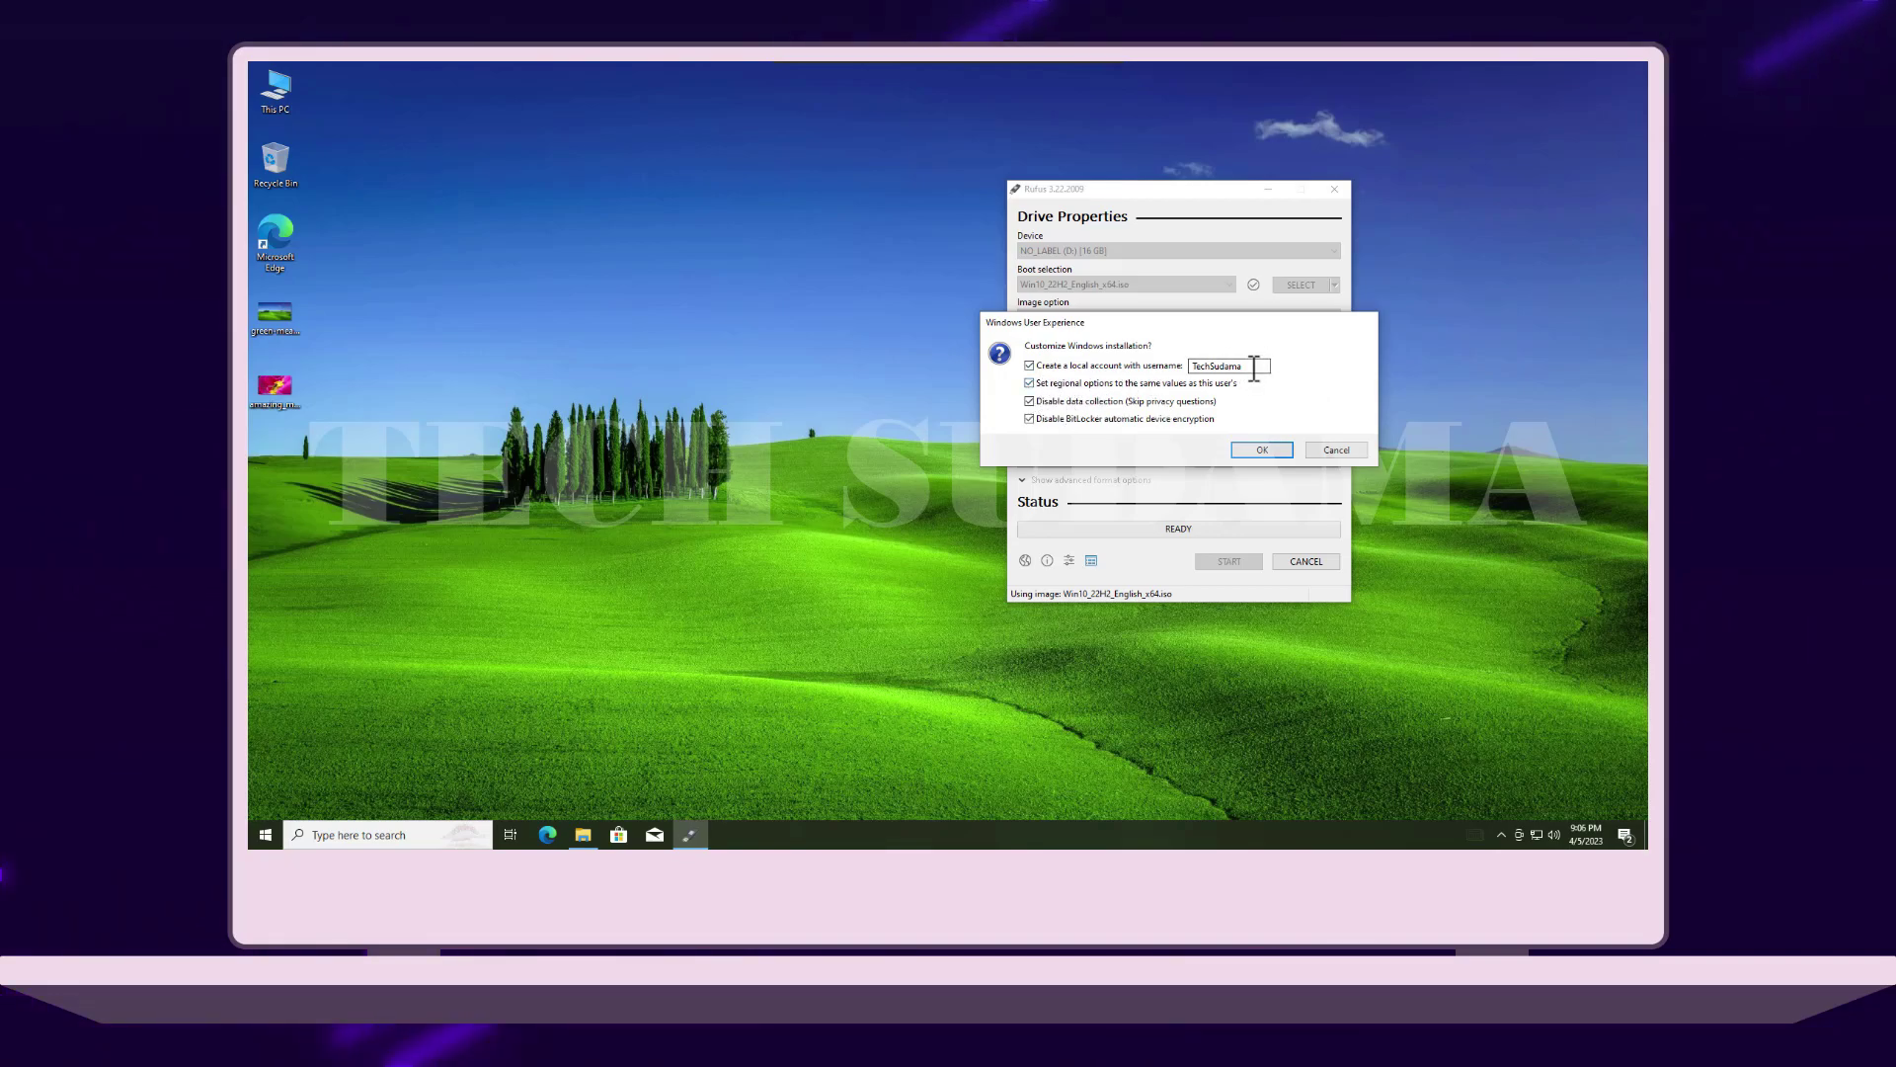
click(1262, 450)
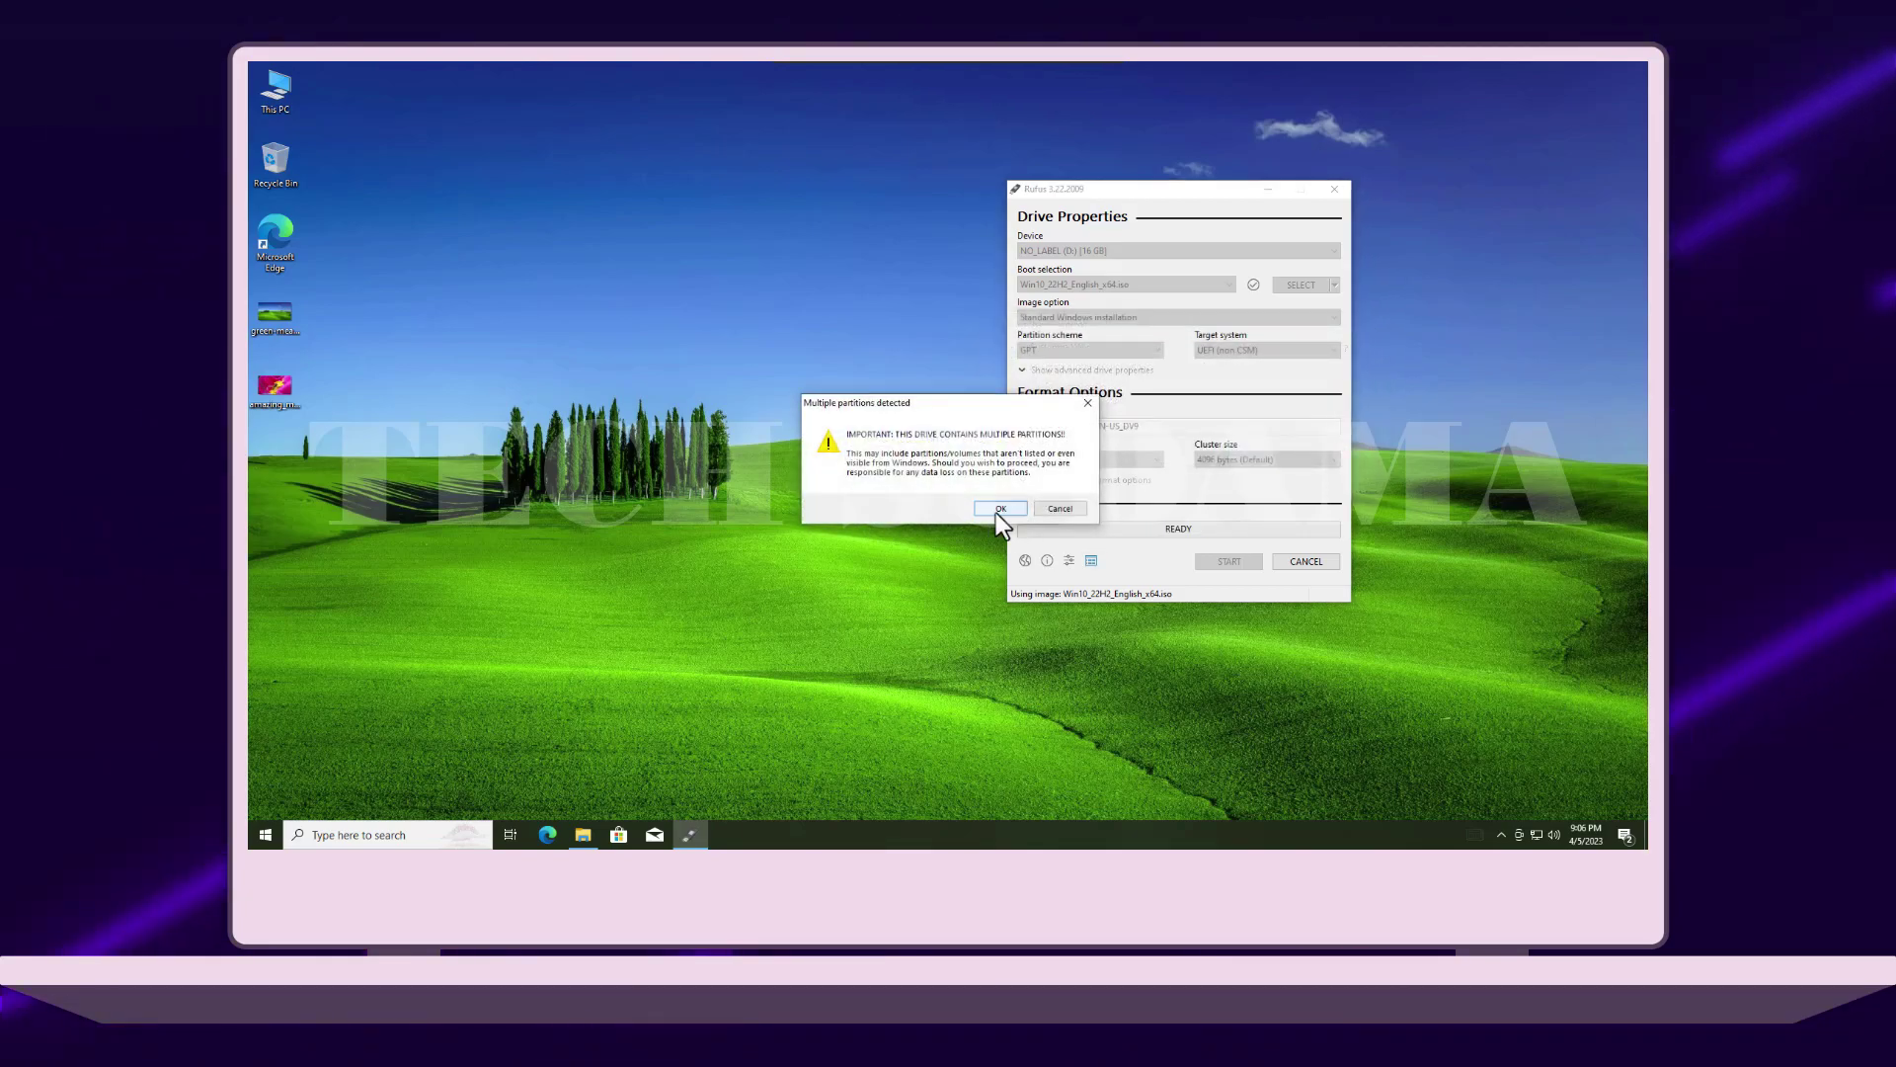
click(998, 506)
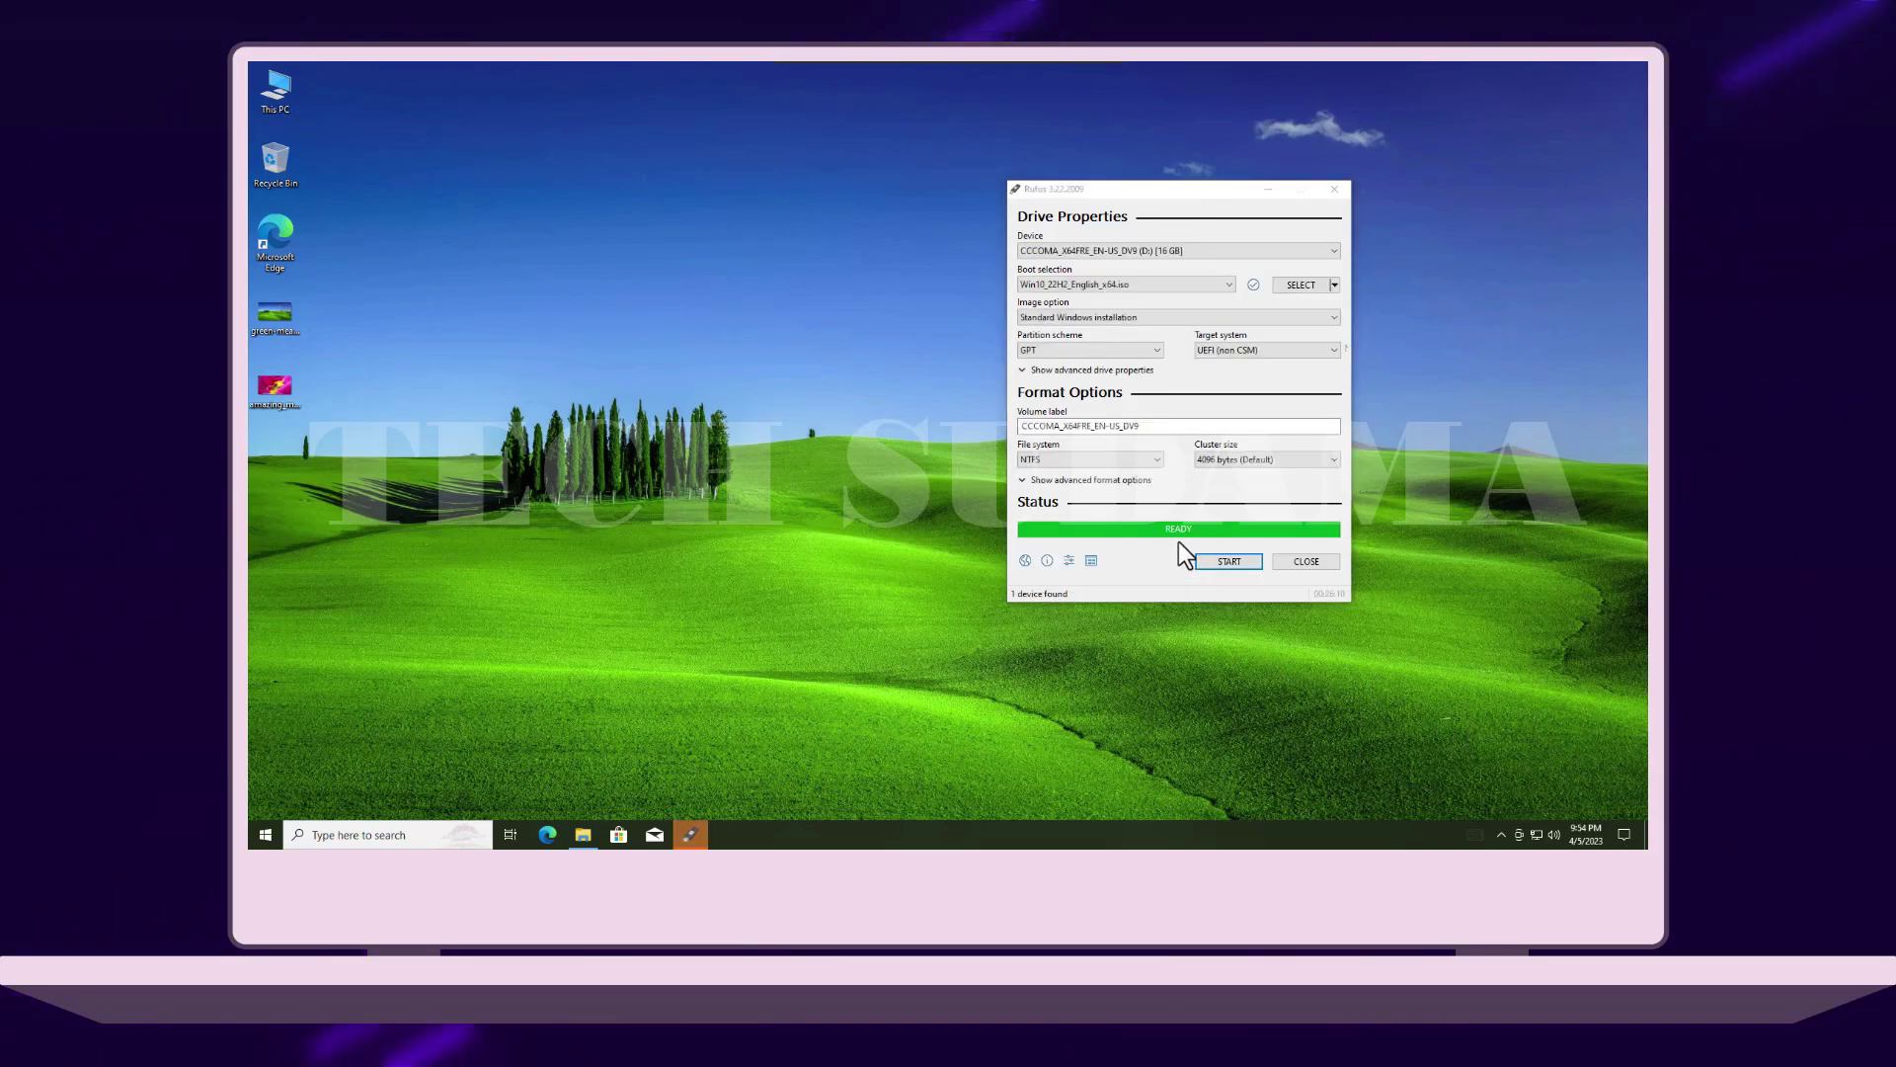
click(1308, 561)
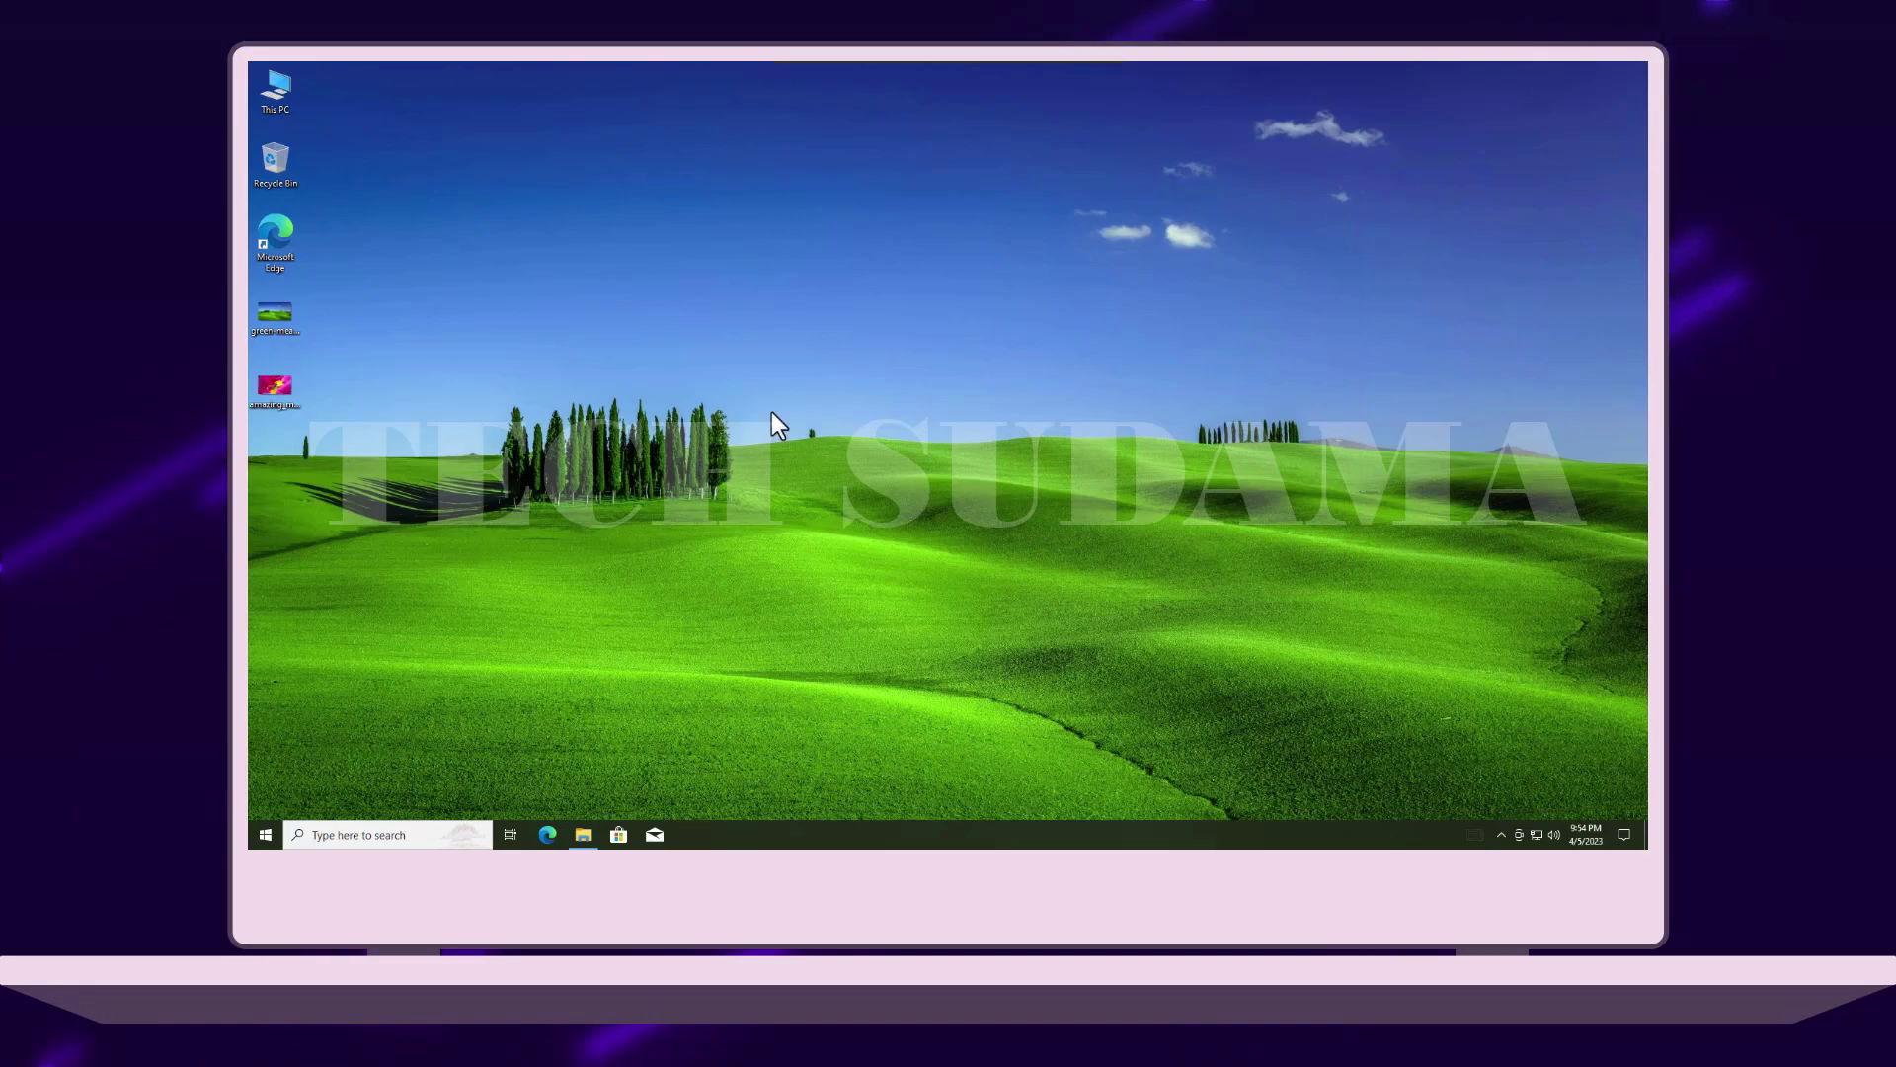
Step: Extract the AME Wizard Beta and Atlas_W10-22H2 archives in the Downloads folder
double_click(277, 87)
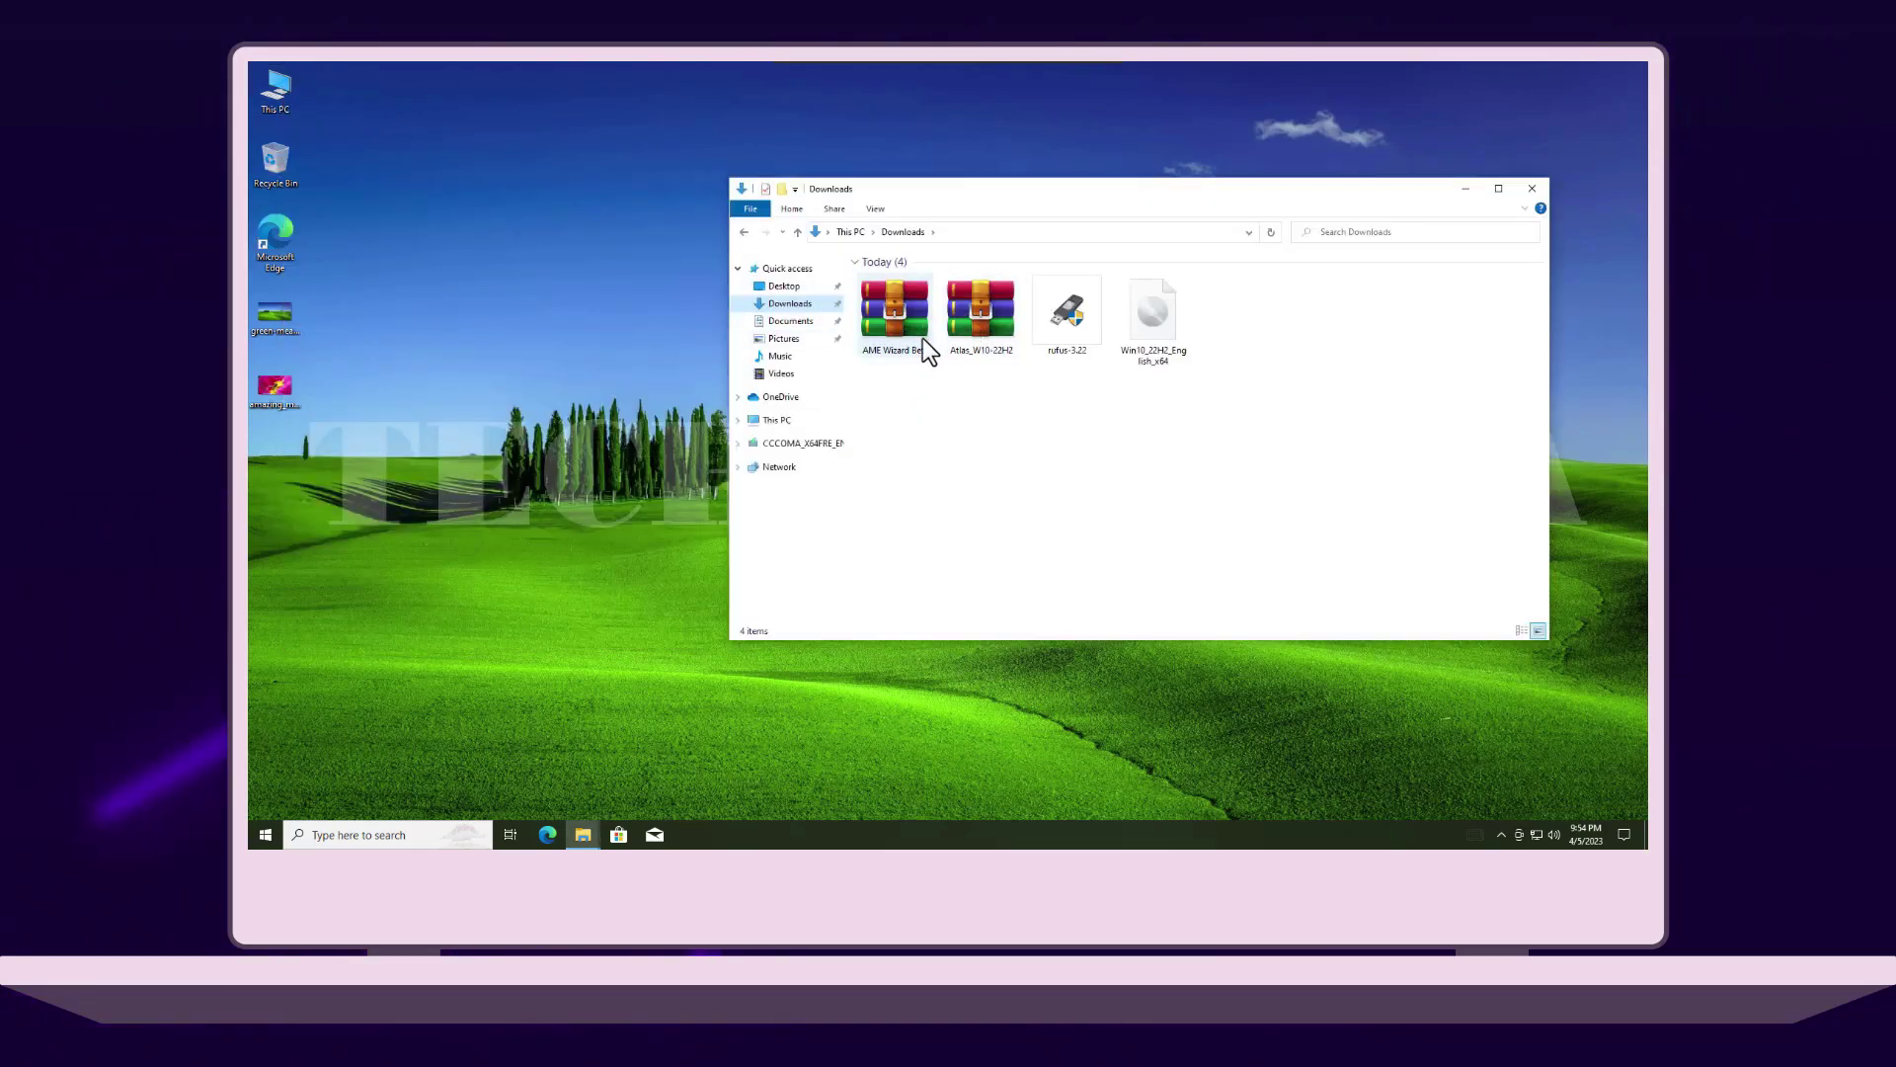
click(899, 304)
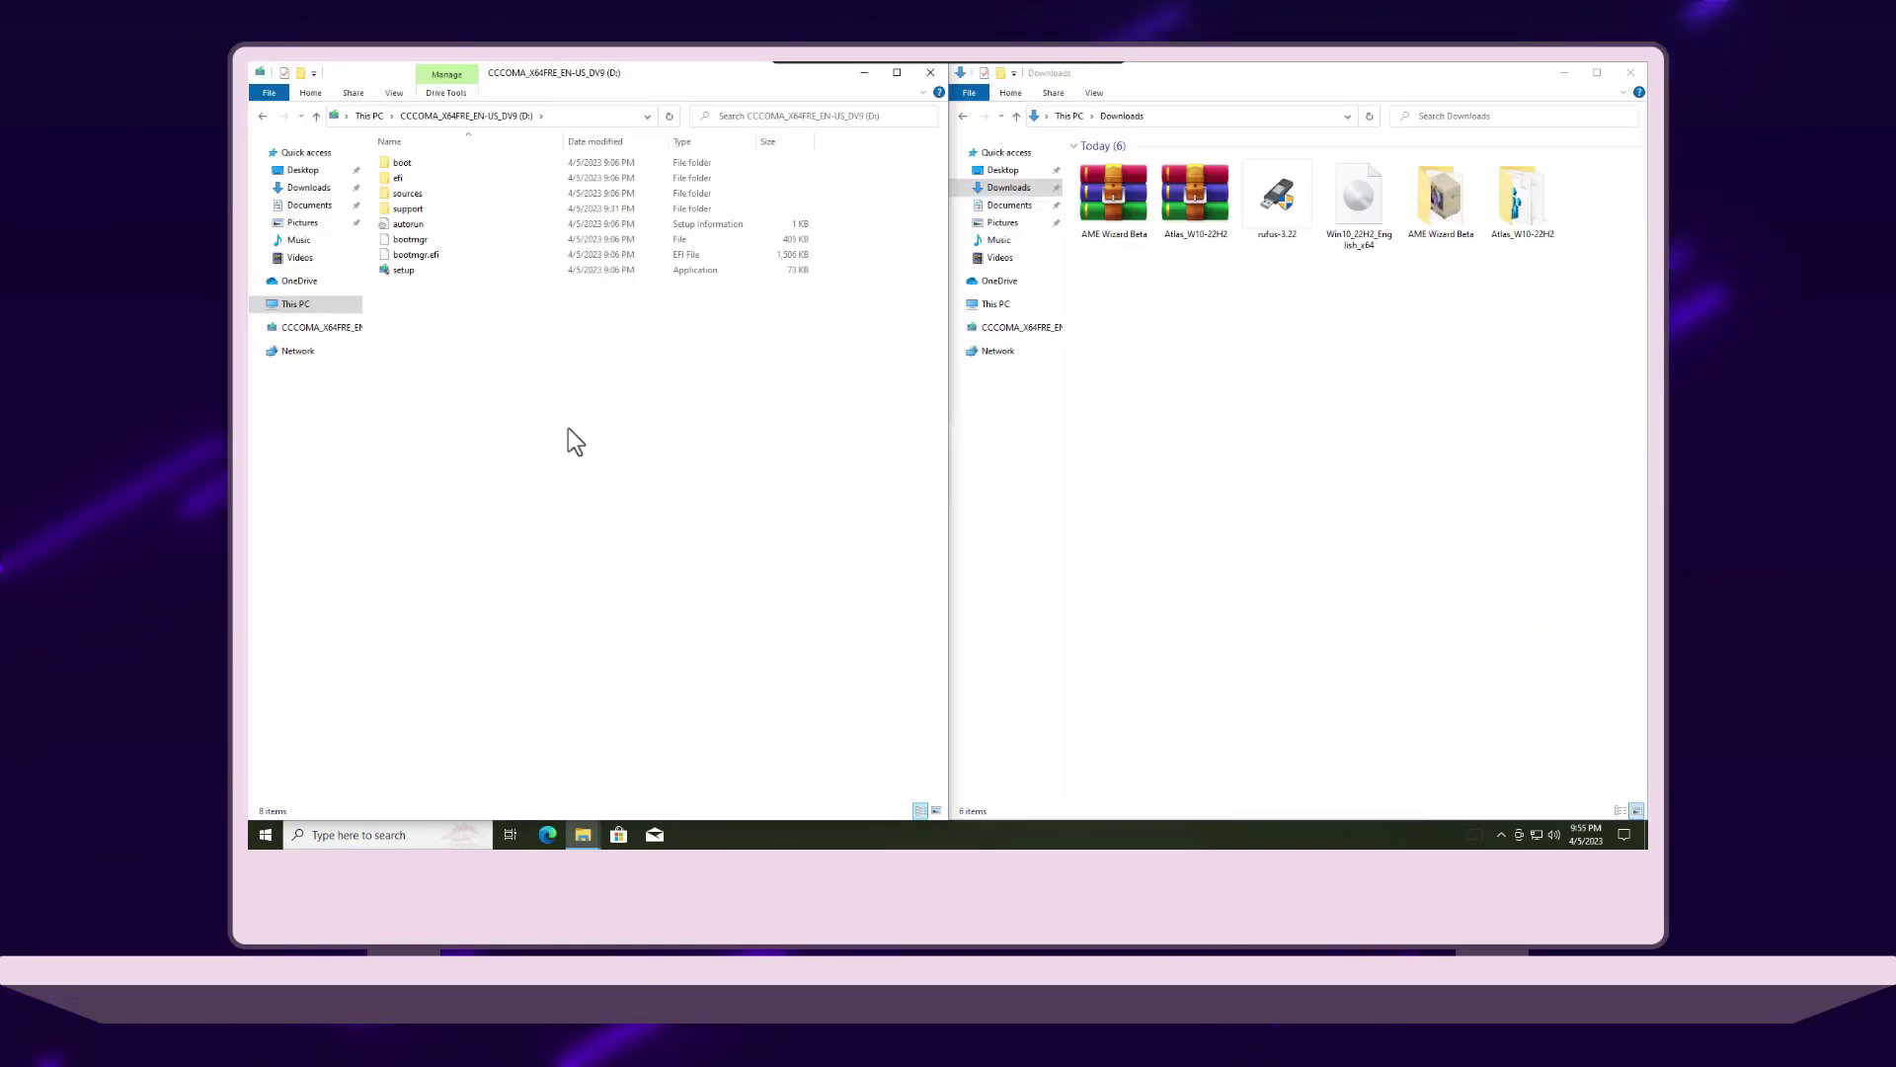
Step: Copy the extracted AME Wizard Beta and Atlas_W10-22H2 folders to the bootable USB drive (D:) and close both folder windows
drag(1450, 274, 1531, 215)
drag(1371, 306, 489, 482)
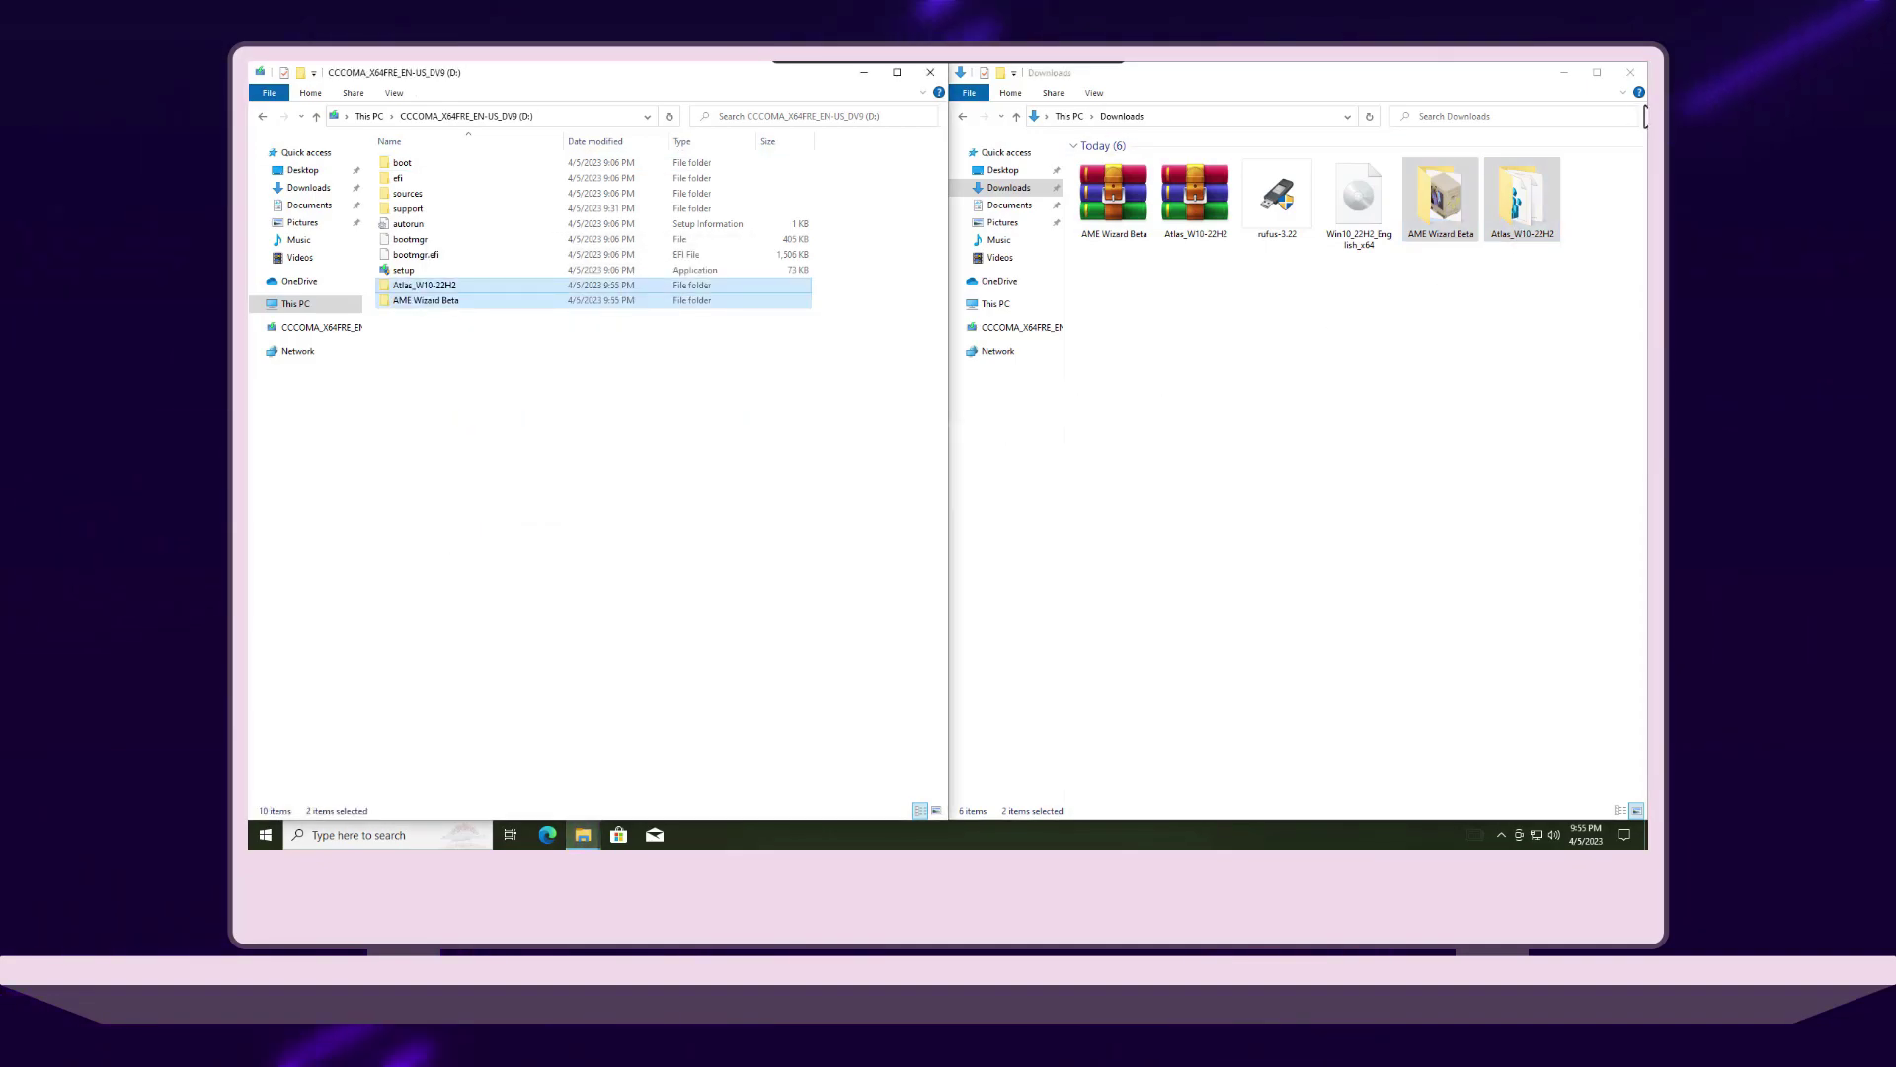
click(1631, 73)
click(934, 73)
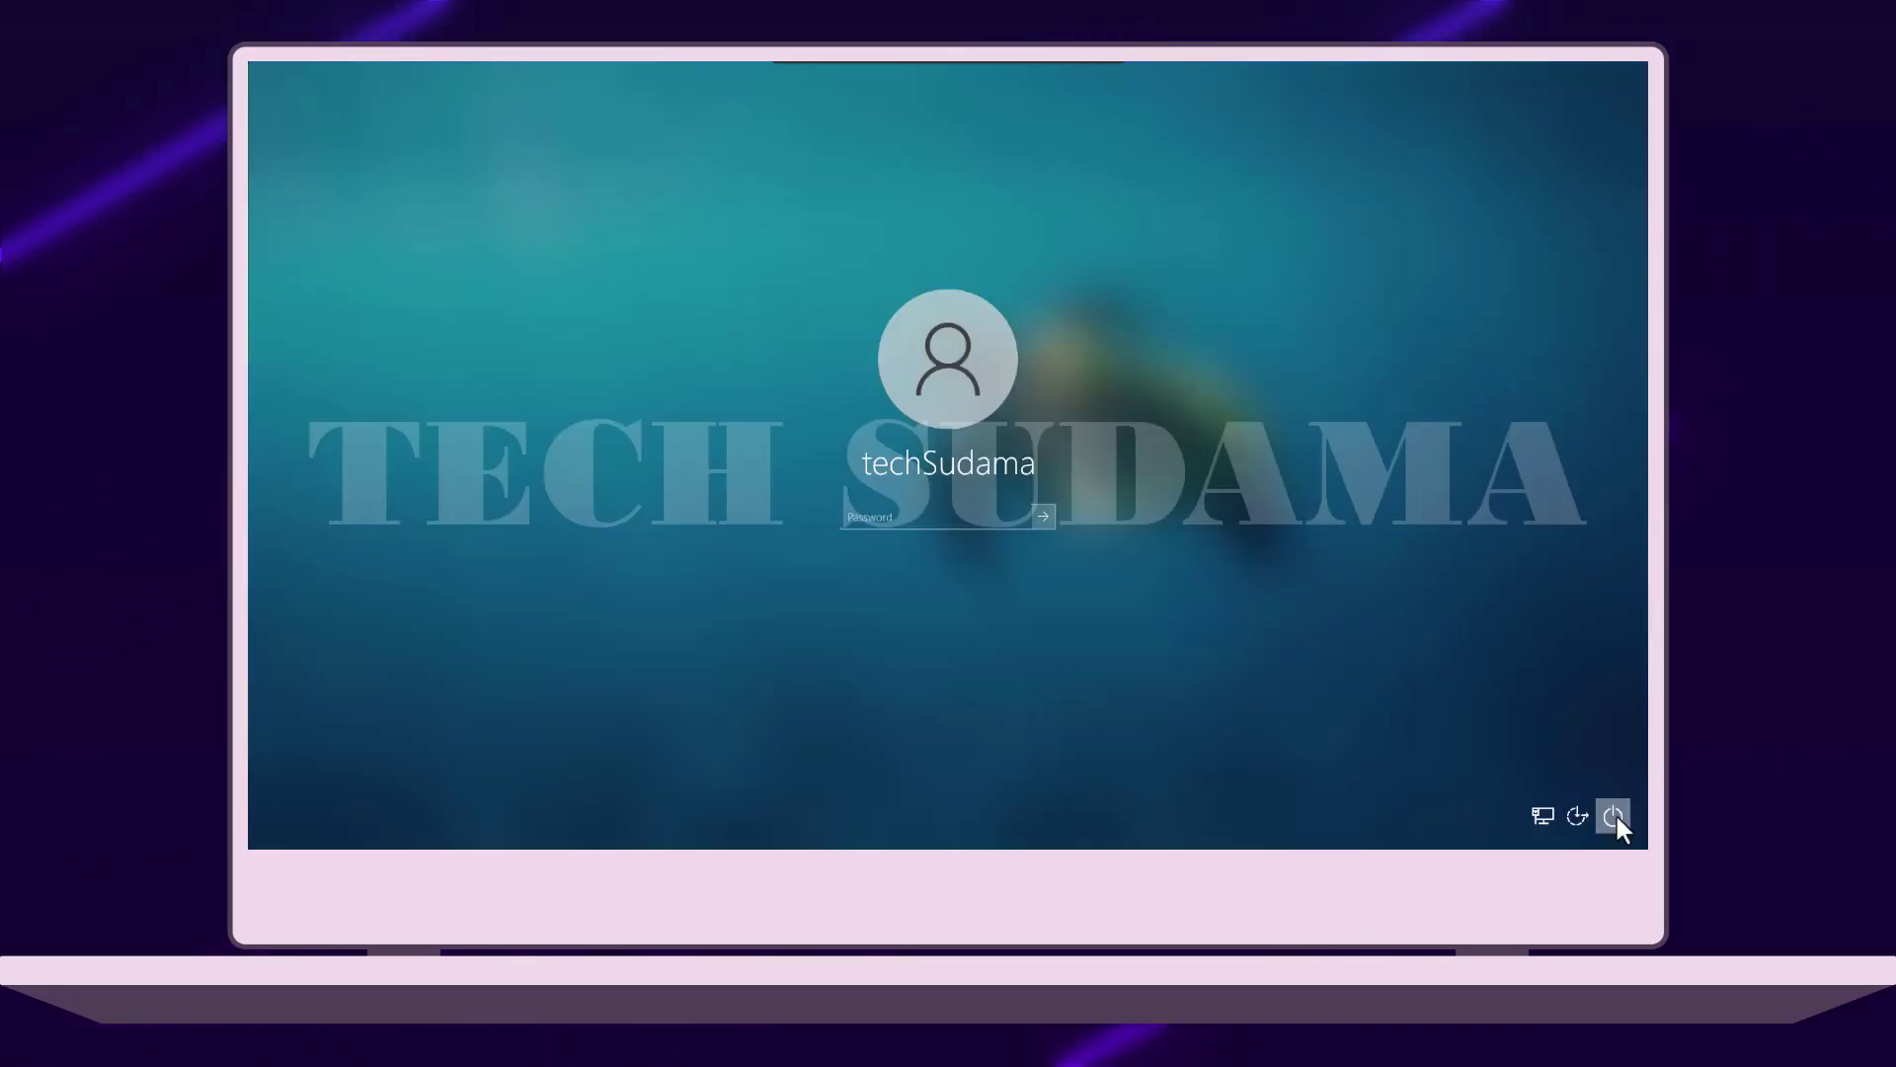
Step: Restart the PC from the sign-in screen into the startup options and boot from the UEFI SanDisk Cruzer Blade device
click(1613, 815)
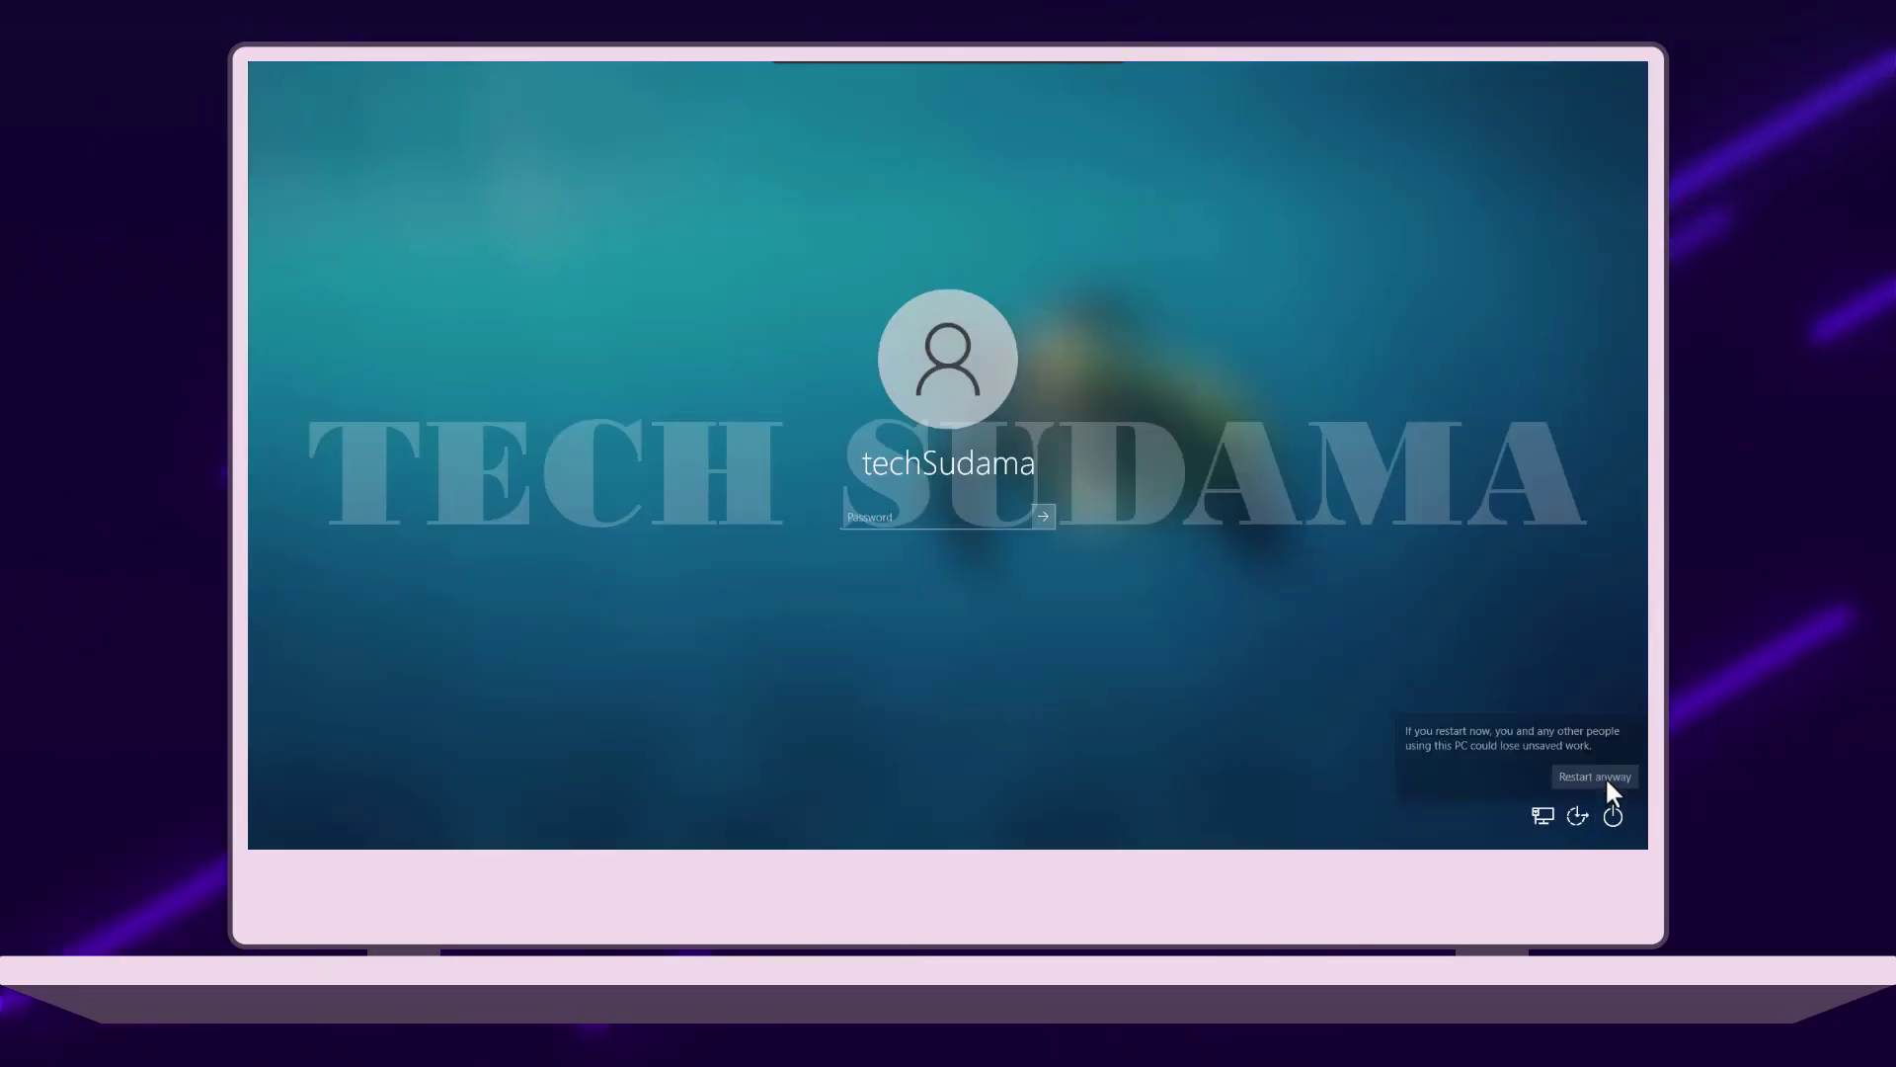
click(1595, 779)
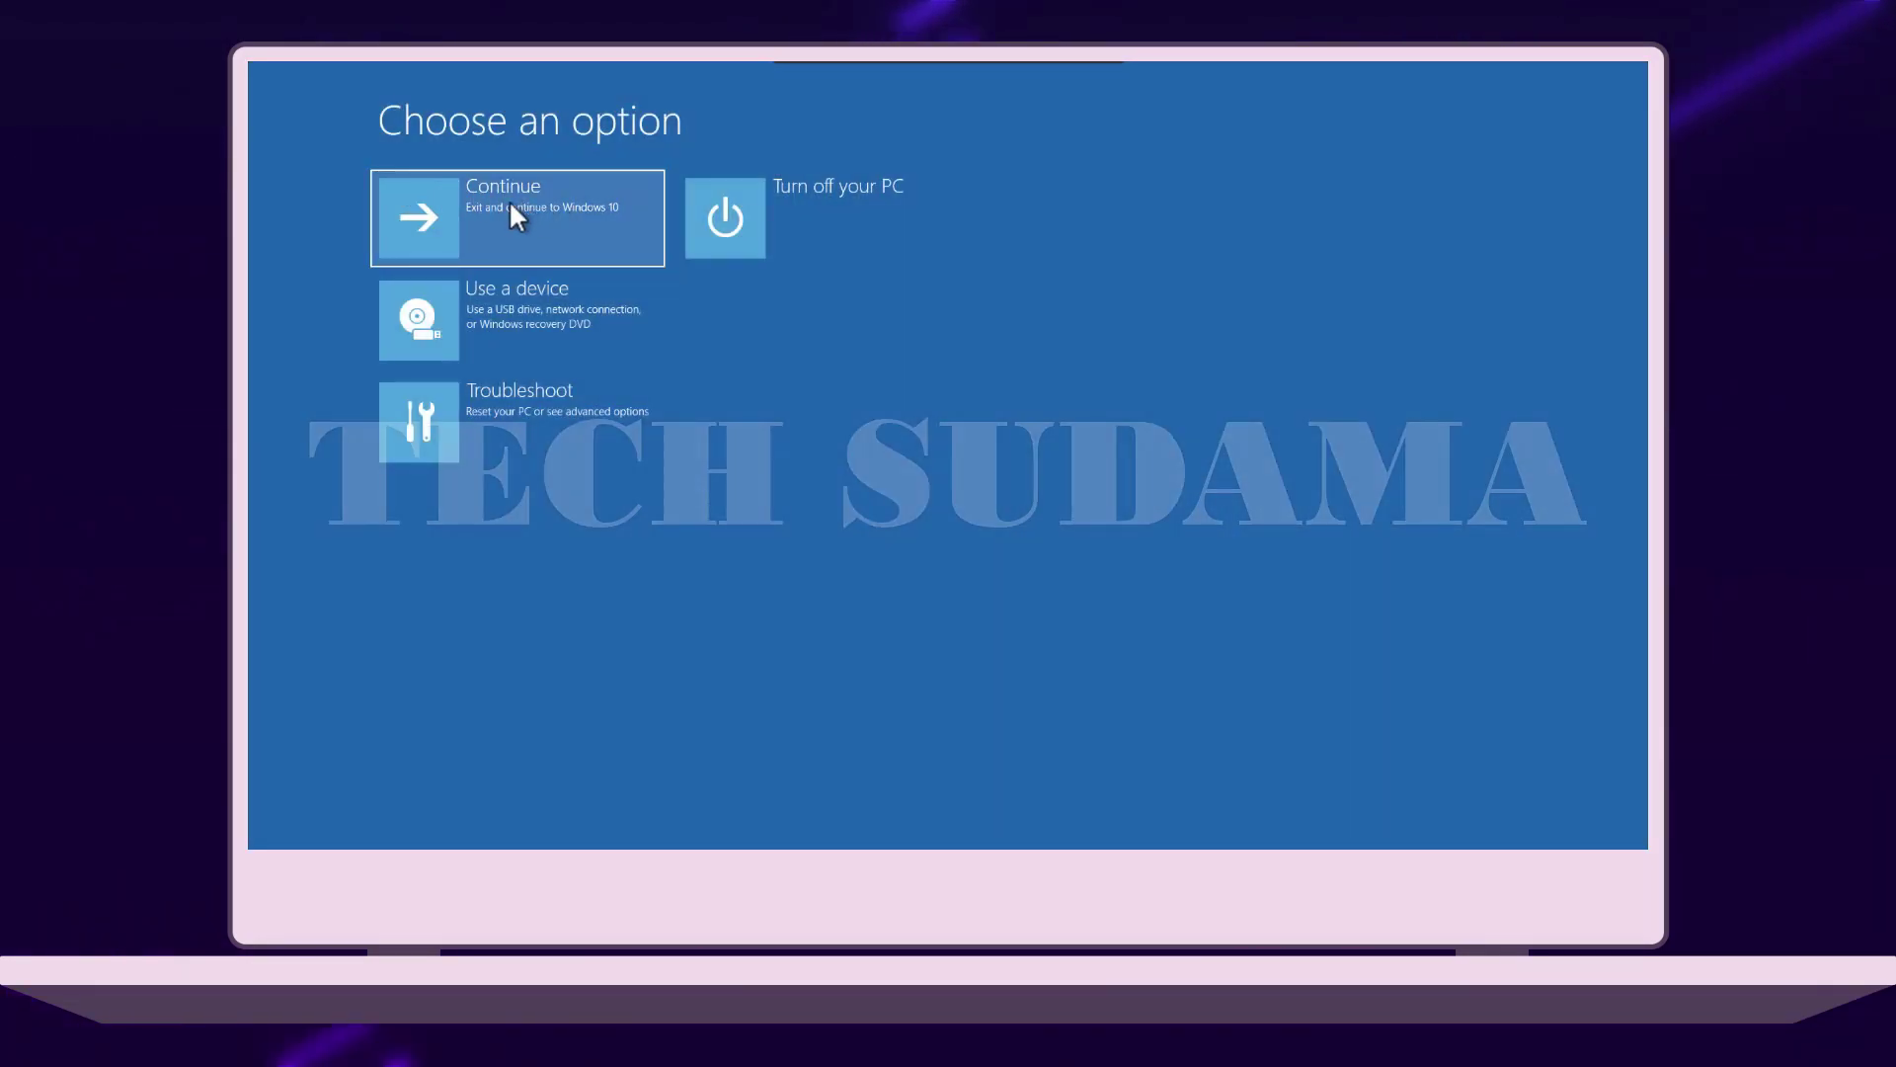
click(530, 312)
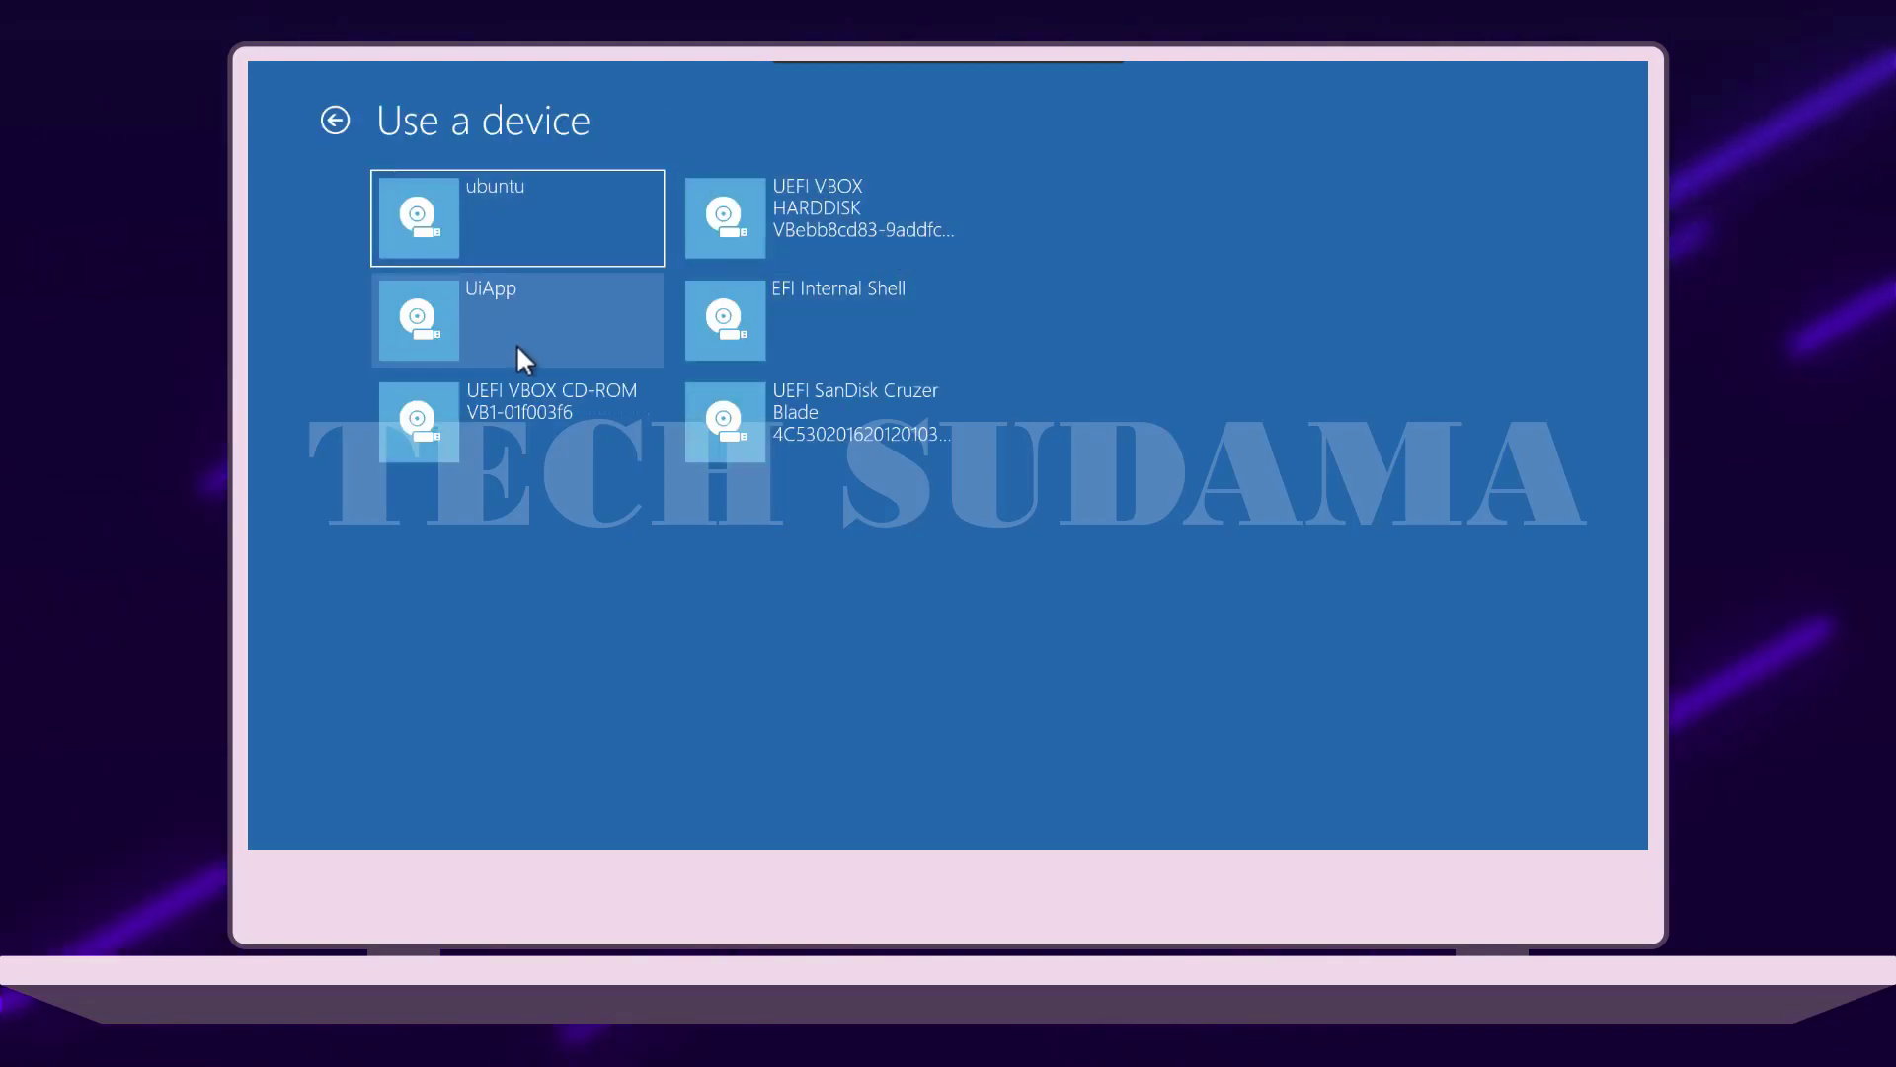
click(834, 435)
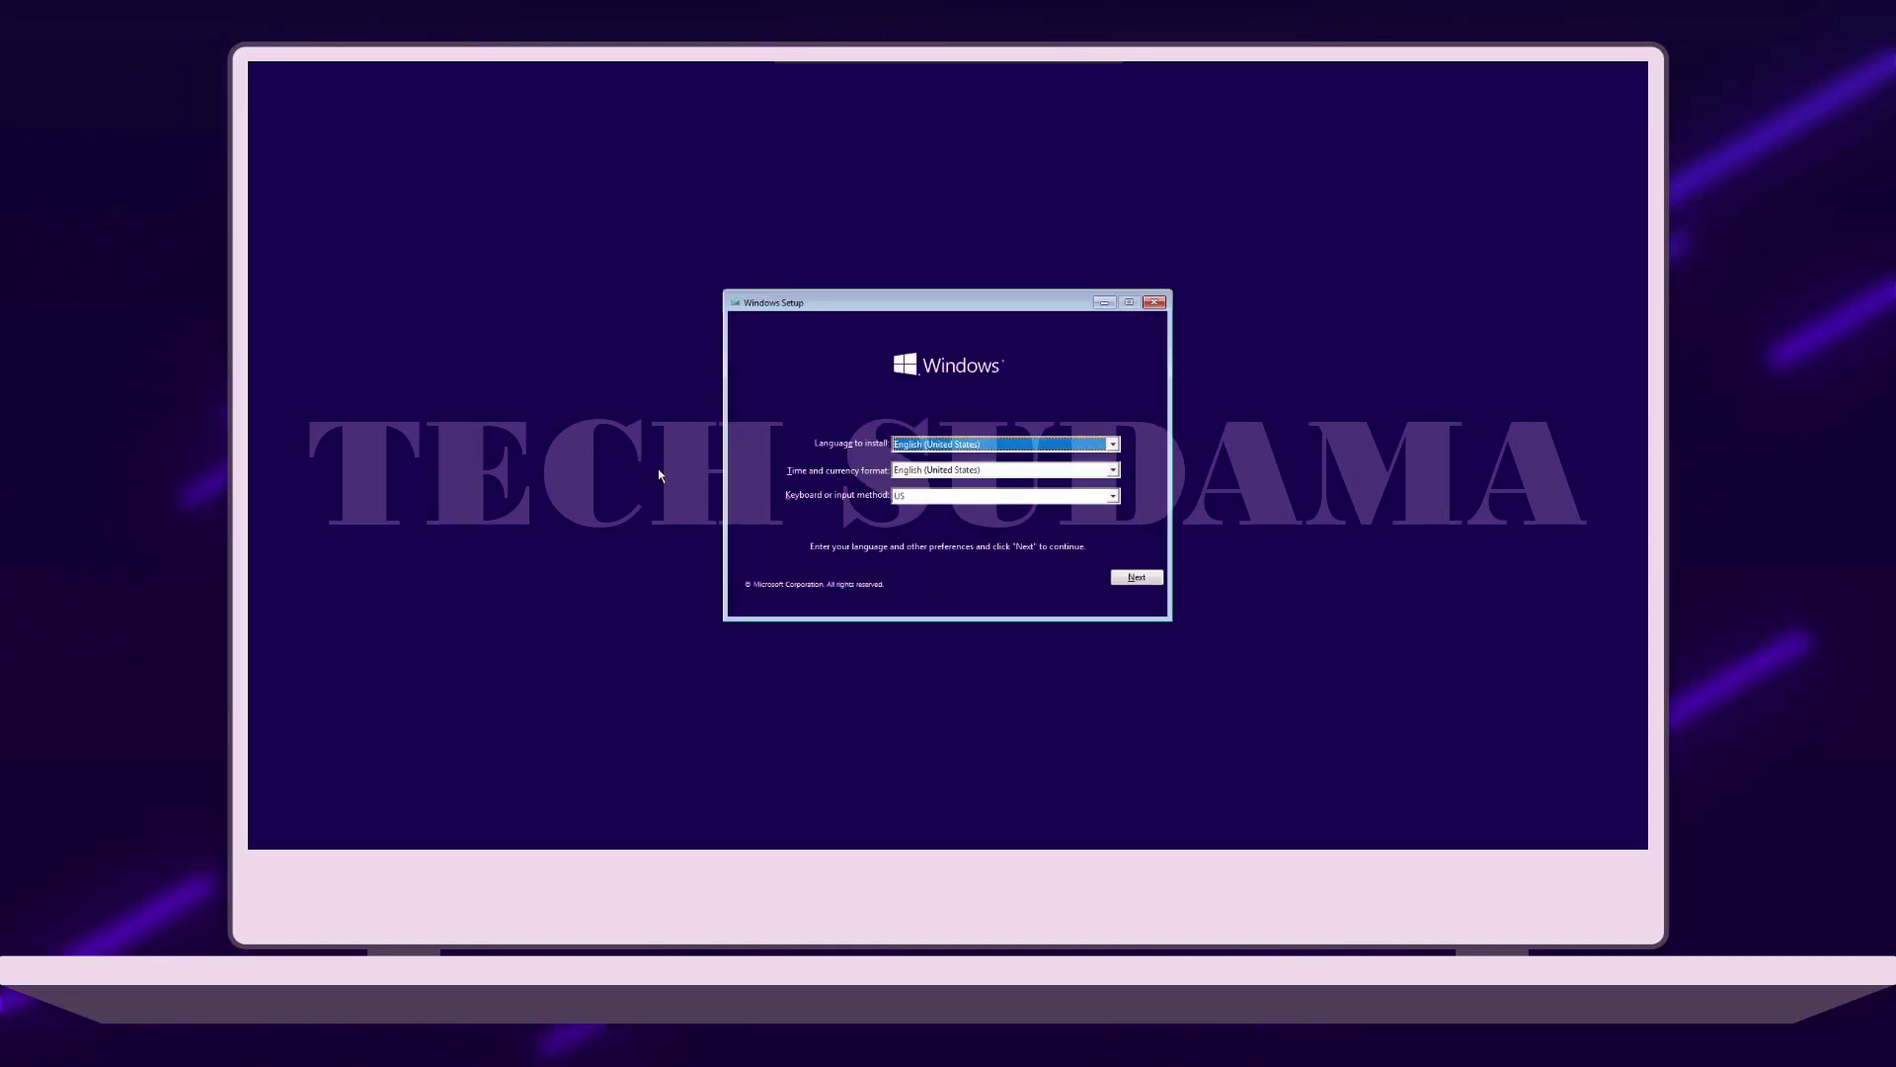
Step: Accept English (United States) for language and time format and the US keyboard in Windows Setup
click(1140, 581)
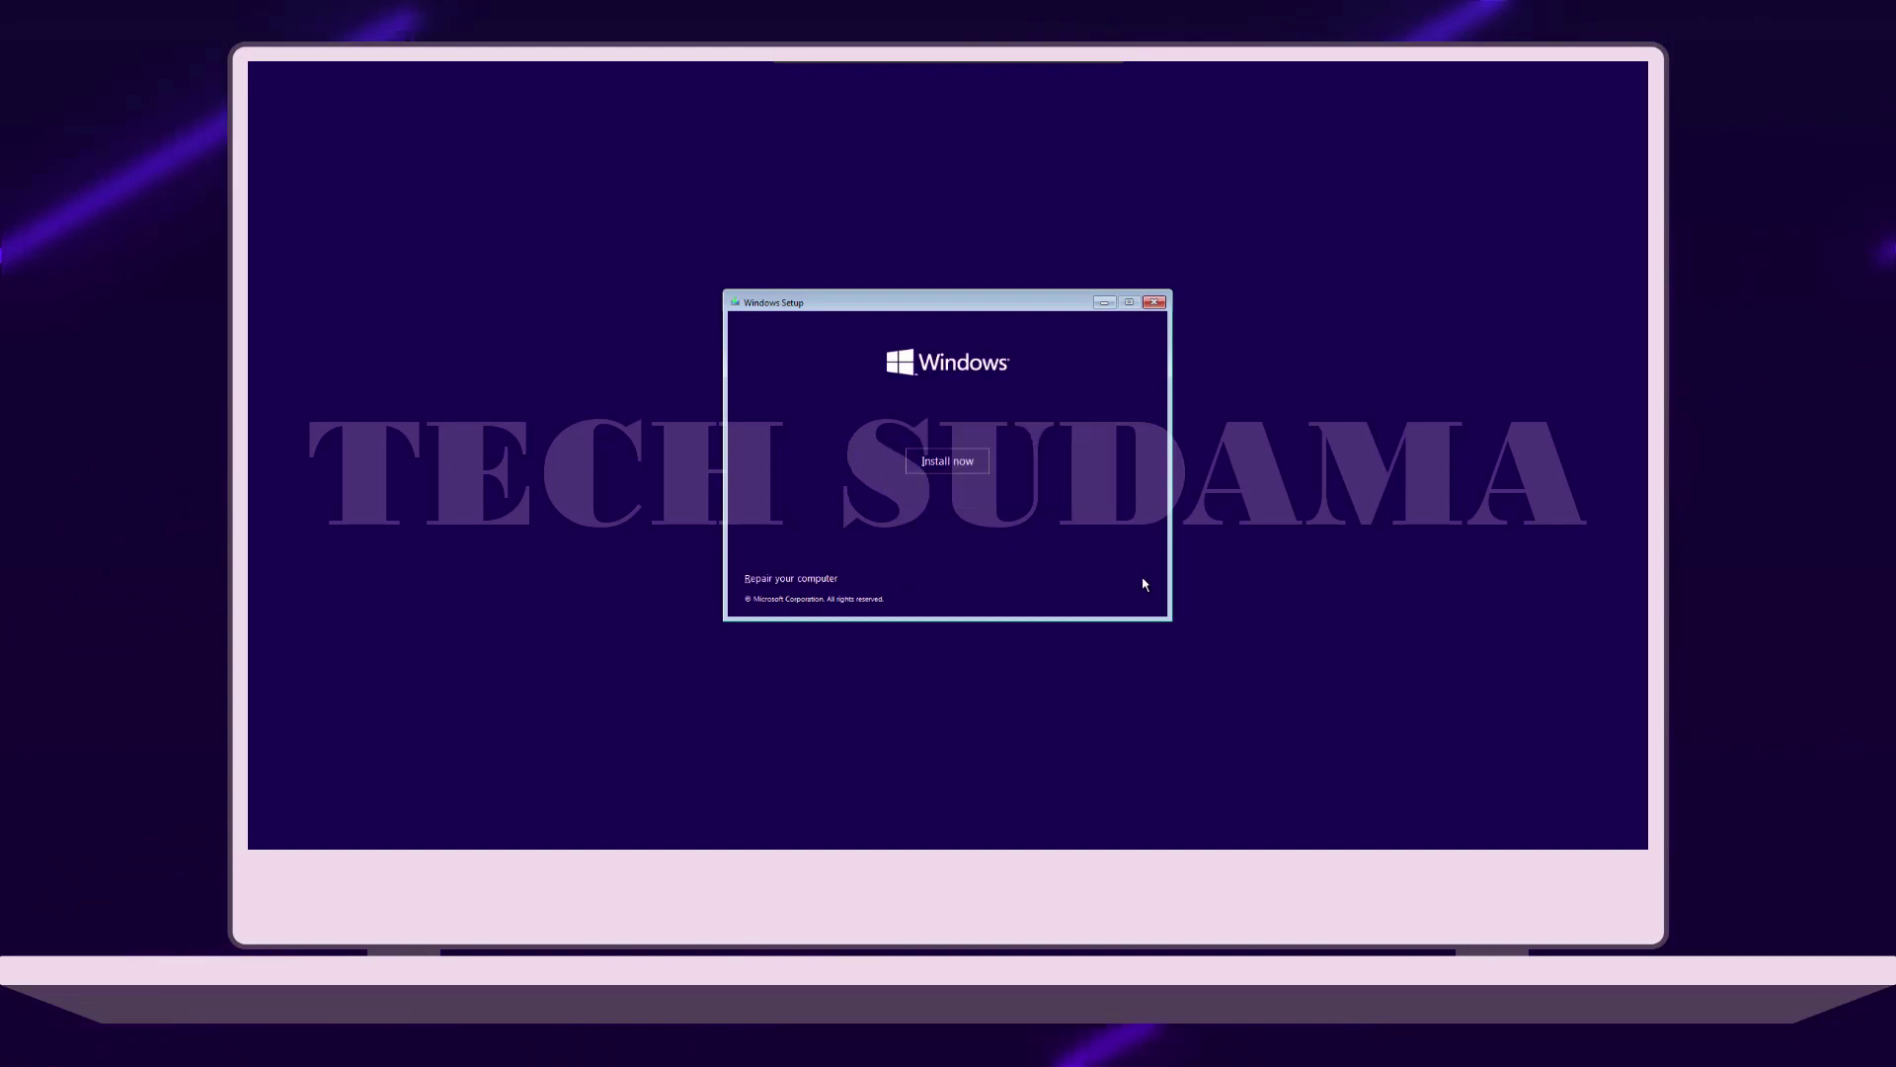
Step: Start the Windows installation without a product key and choose the Windows 10 Pro edition
click(950, 461)
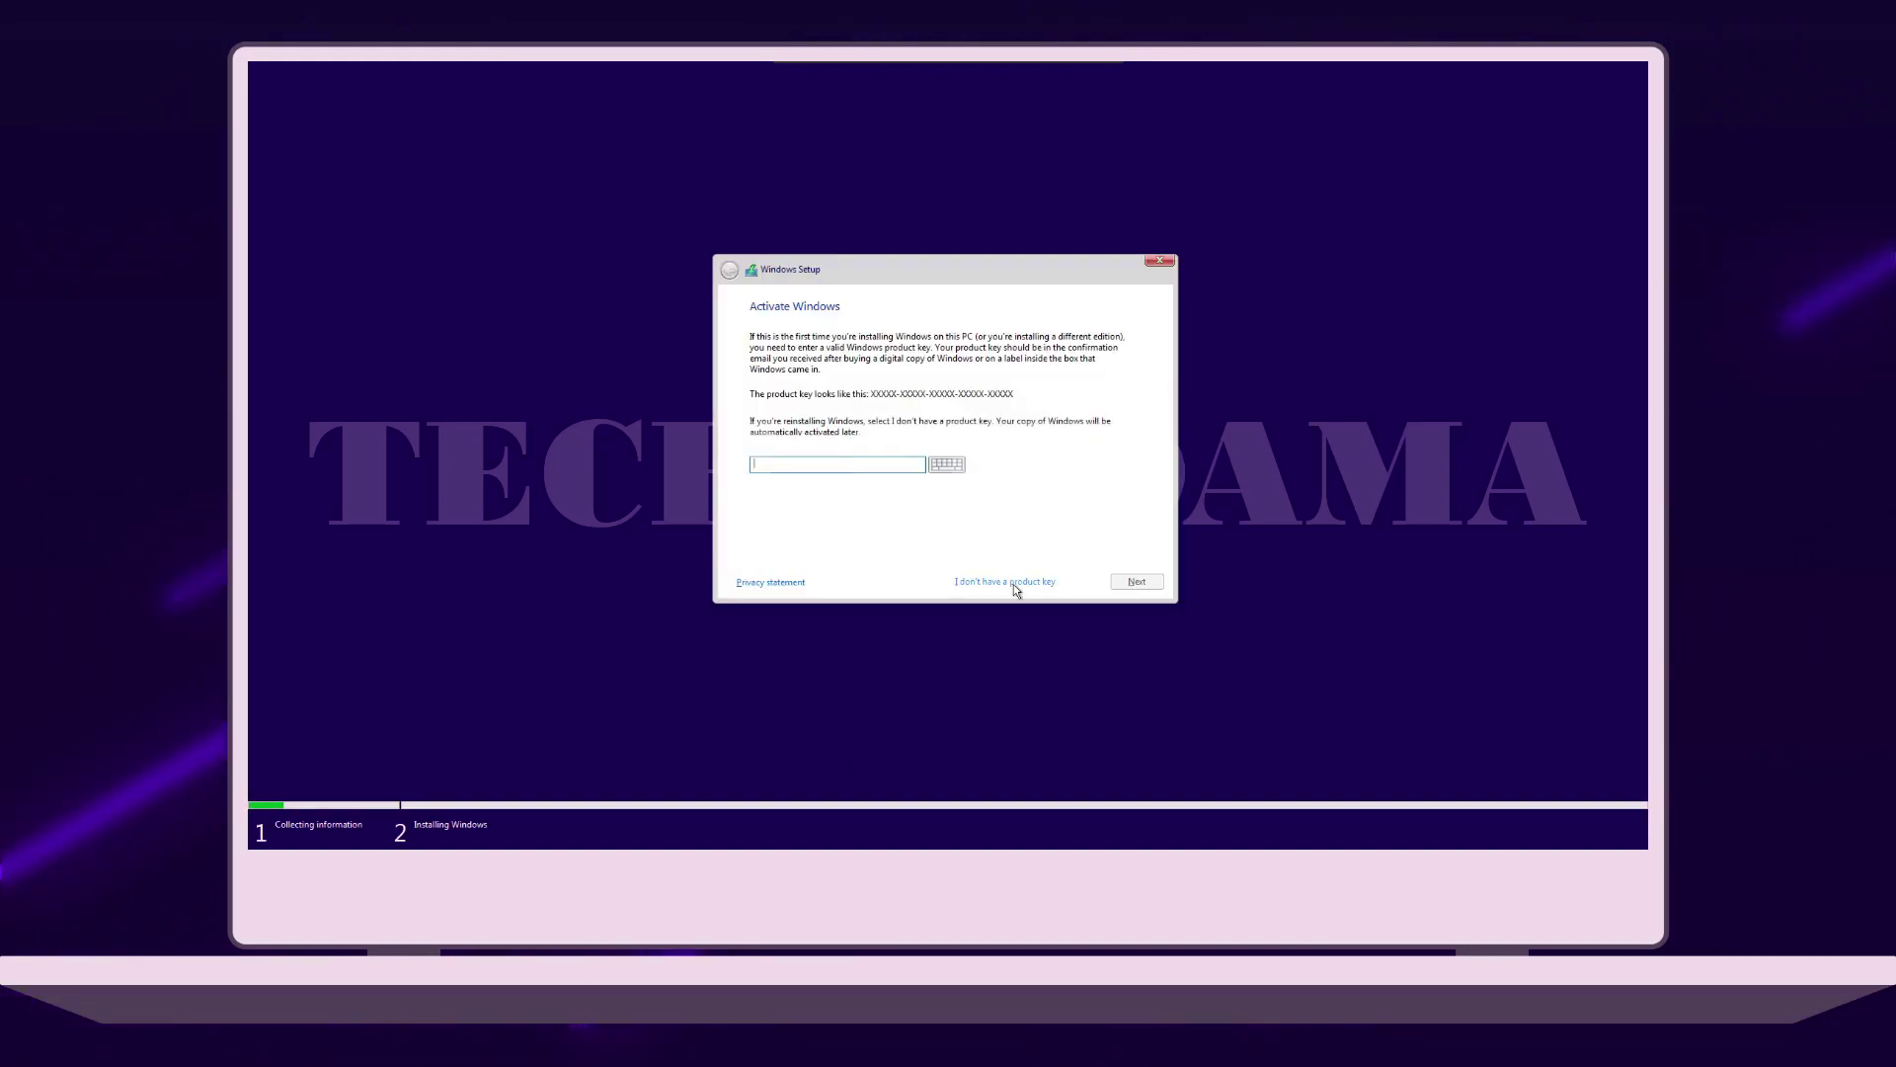
click(1016, 585)
click(1007, 425)
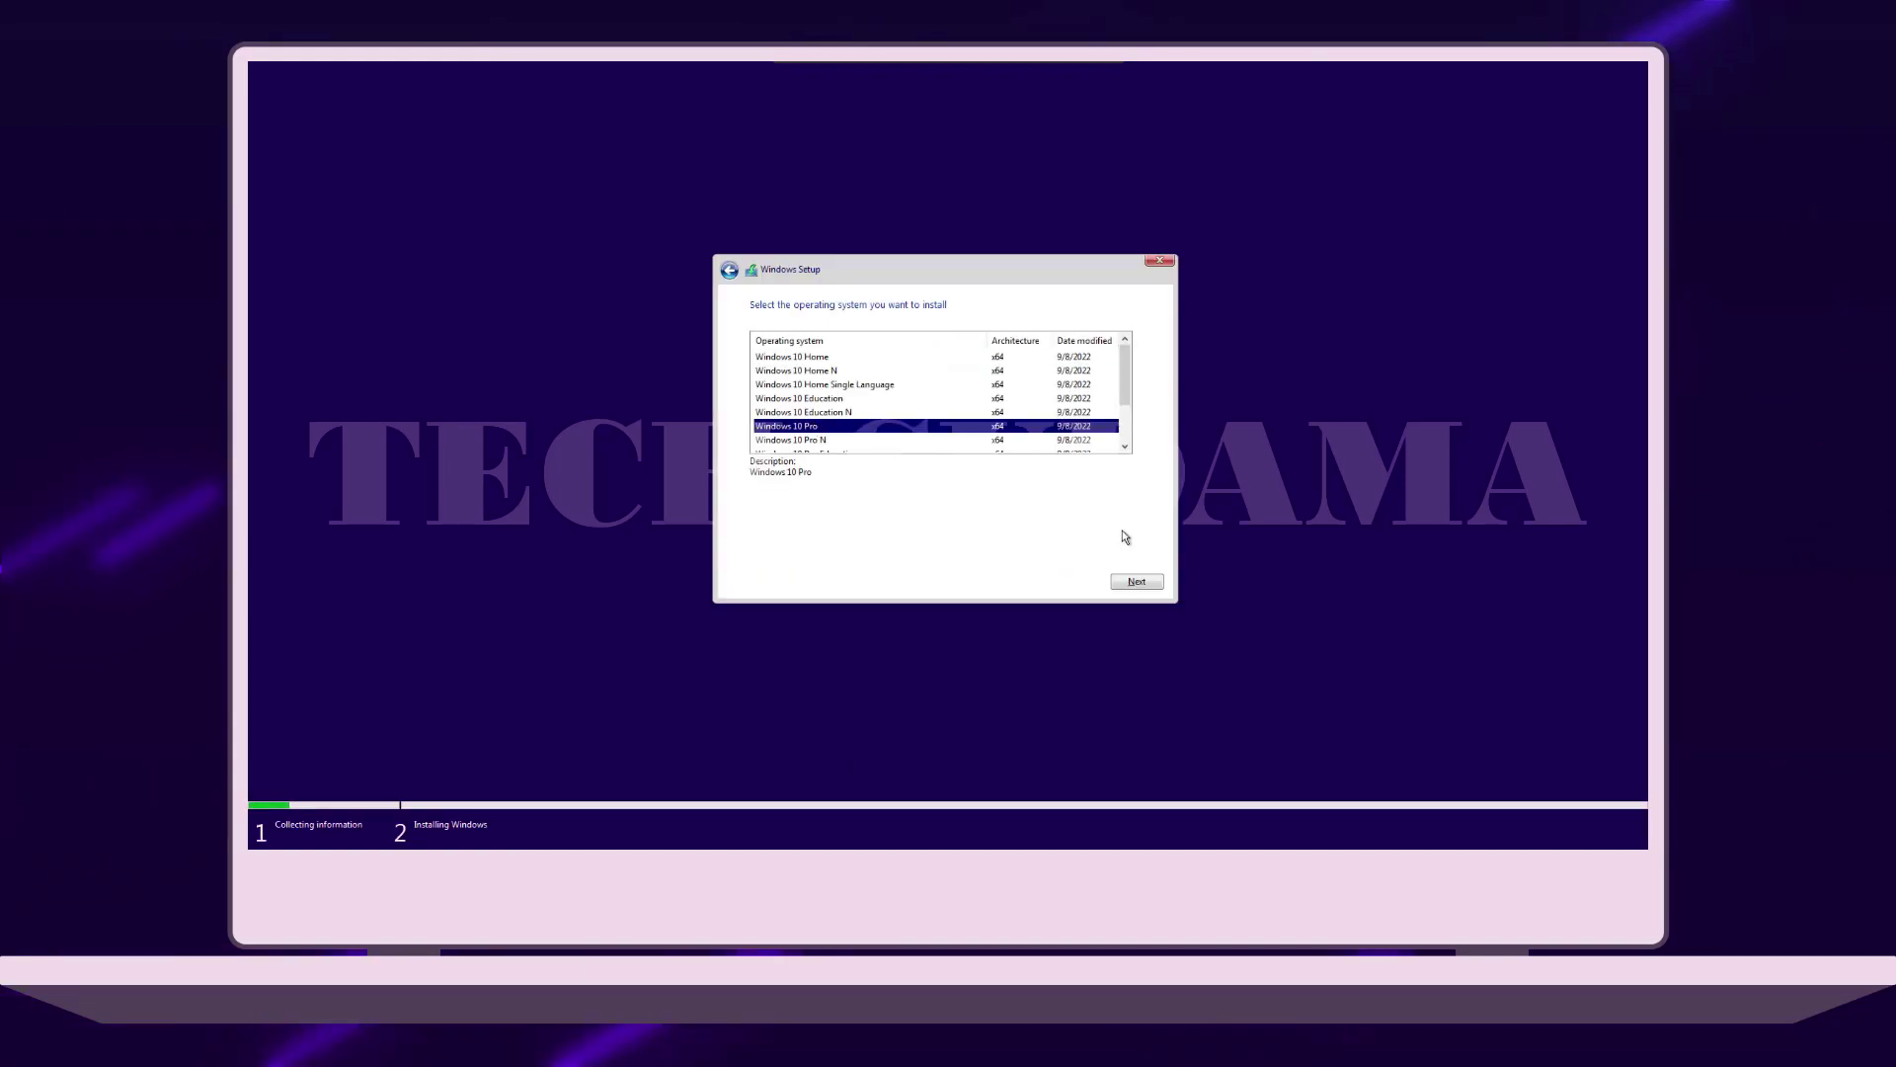
click(1124, 580)
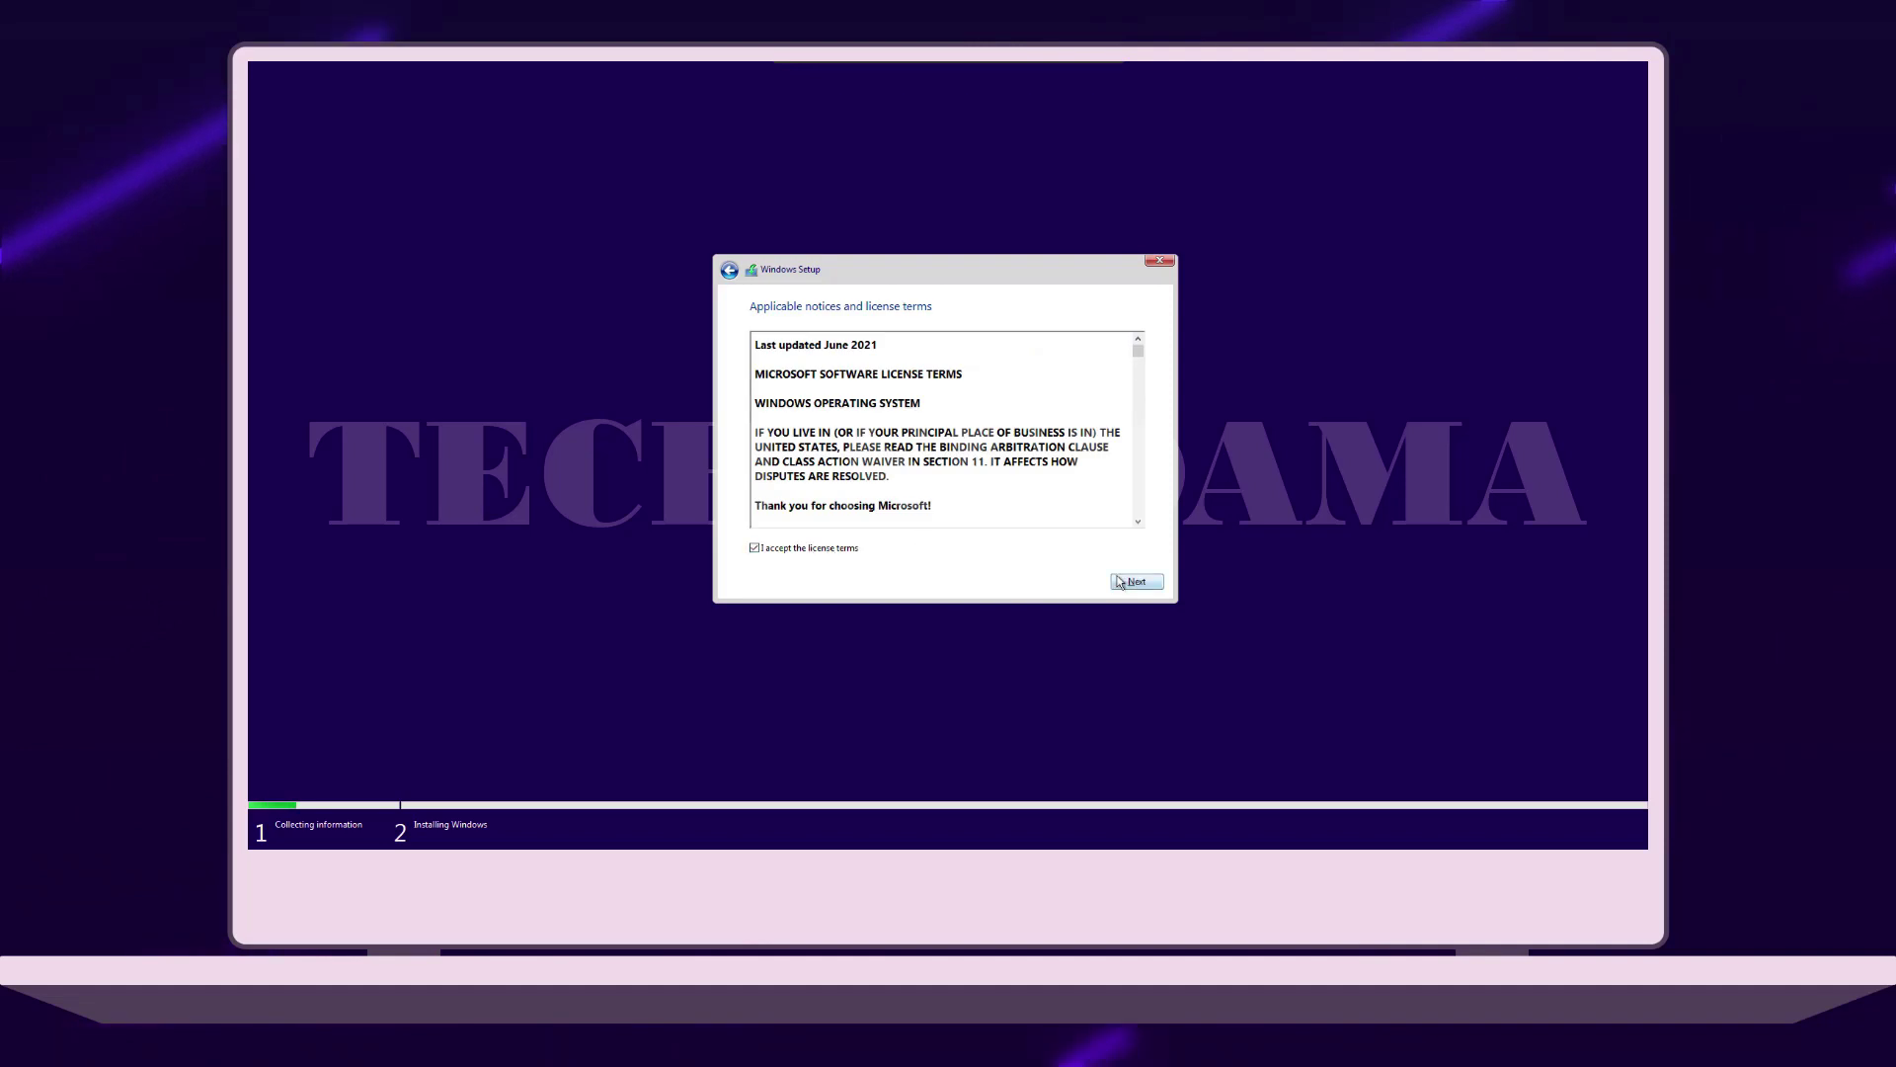
Step: Accept the license terms and install Windows on Drive 0 Partition 3
click(1121, 582)
click(897, 448)
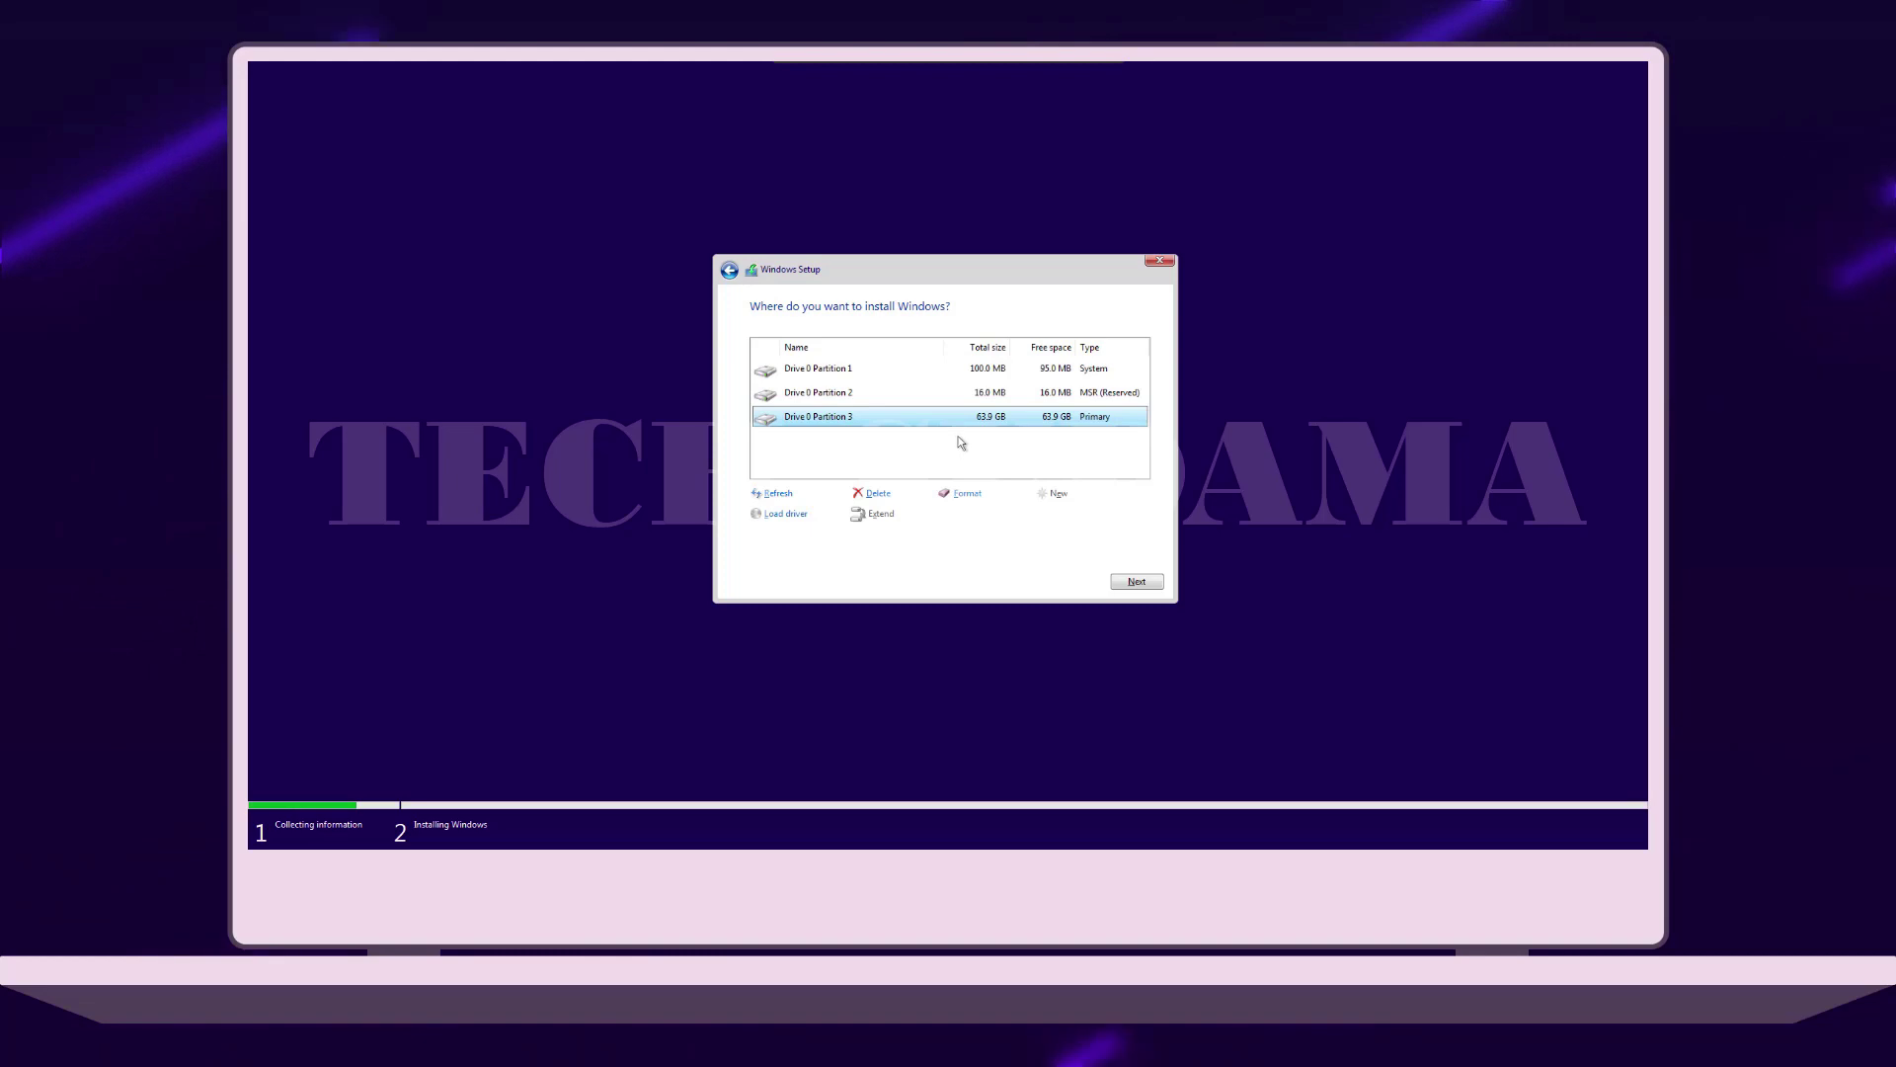
click(1138, 582)
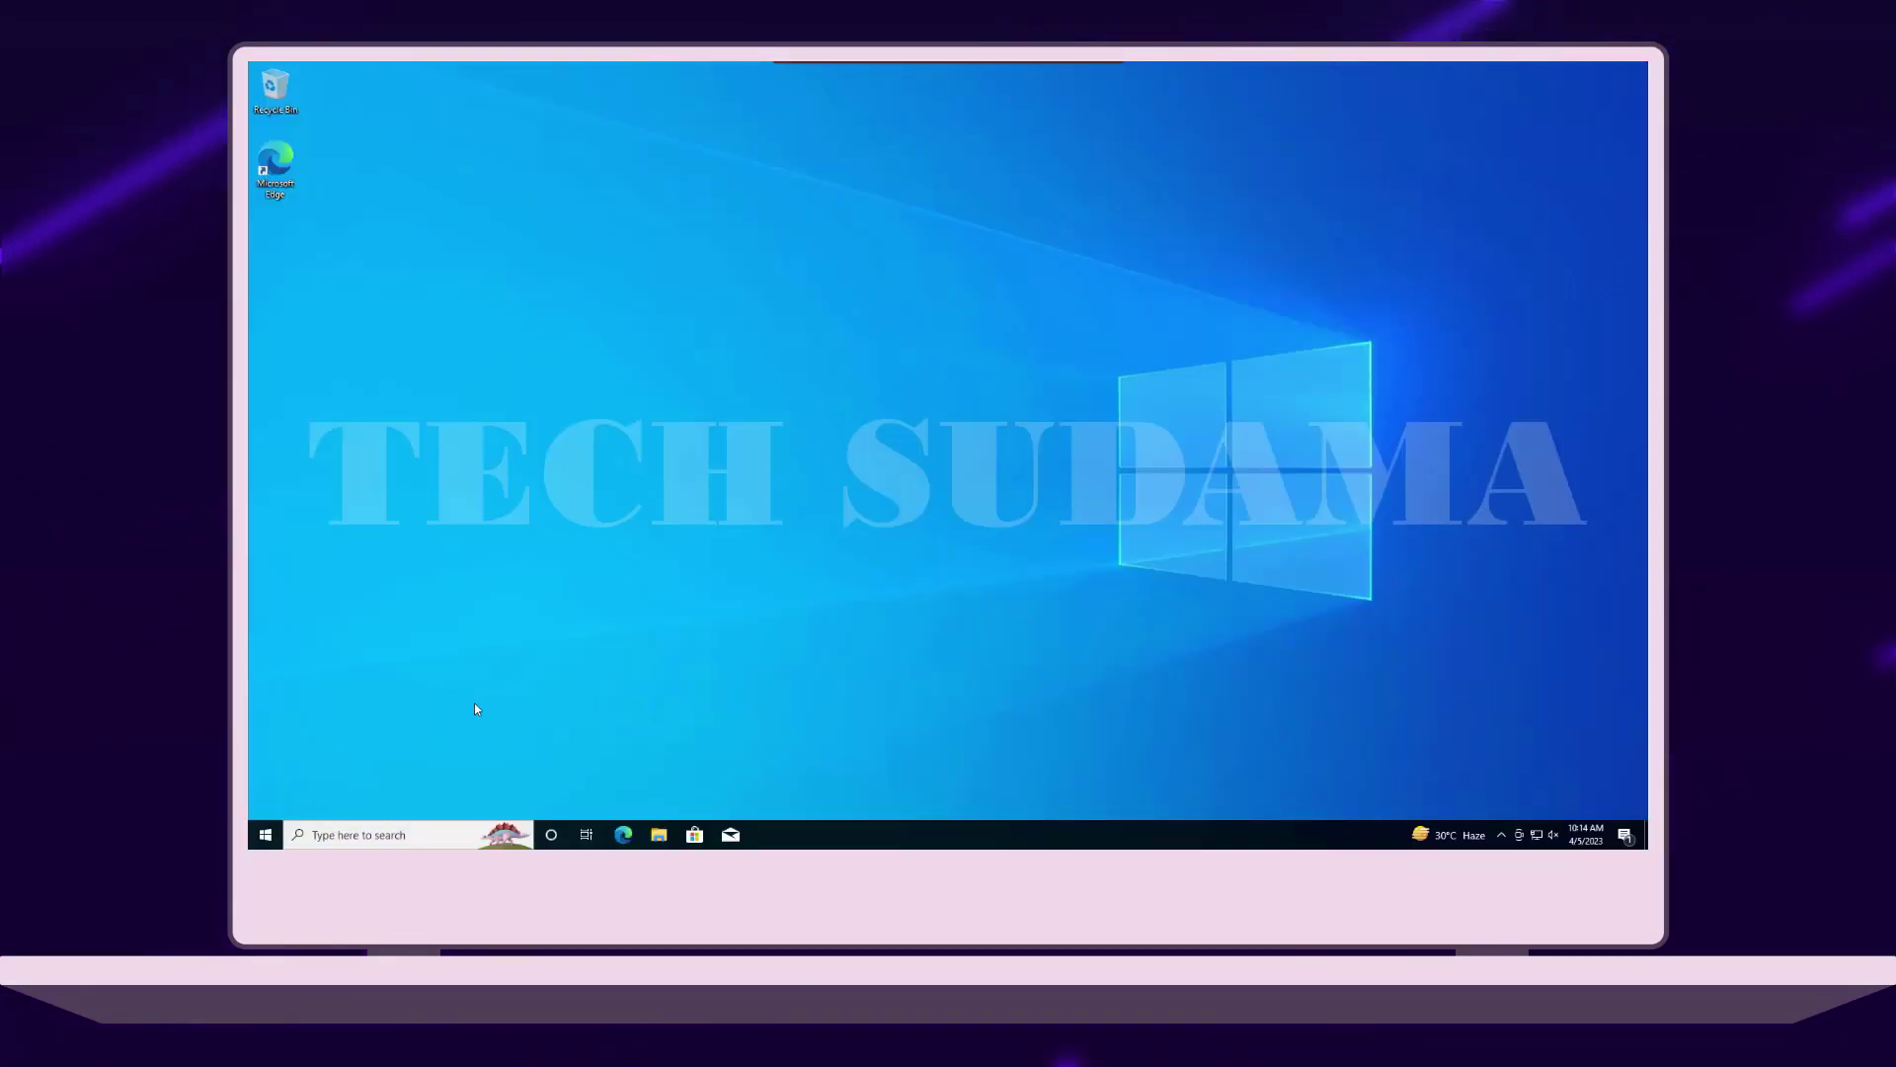
Step: Copy the AME Wizard Beta and Atlas_W10-22H2 folders from the bootable USB drive (D:) into the Downloads folder
click(659, 835)
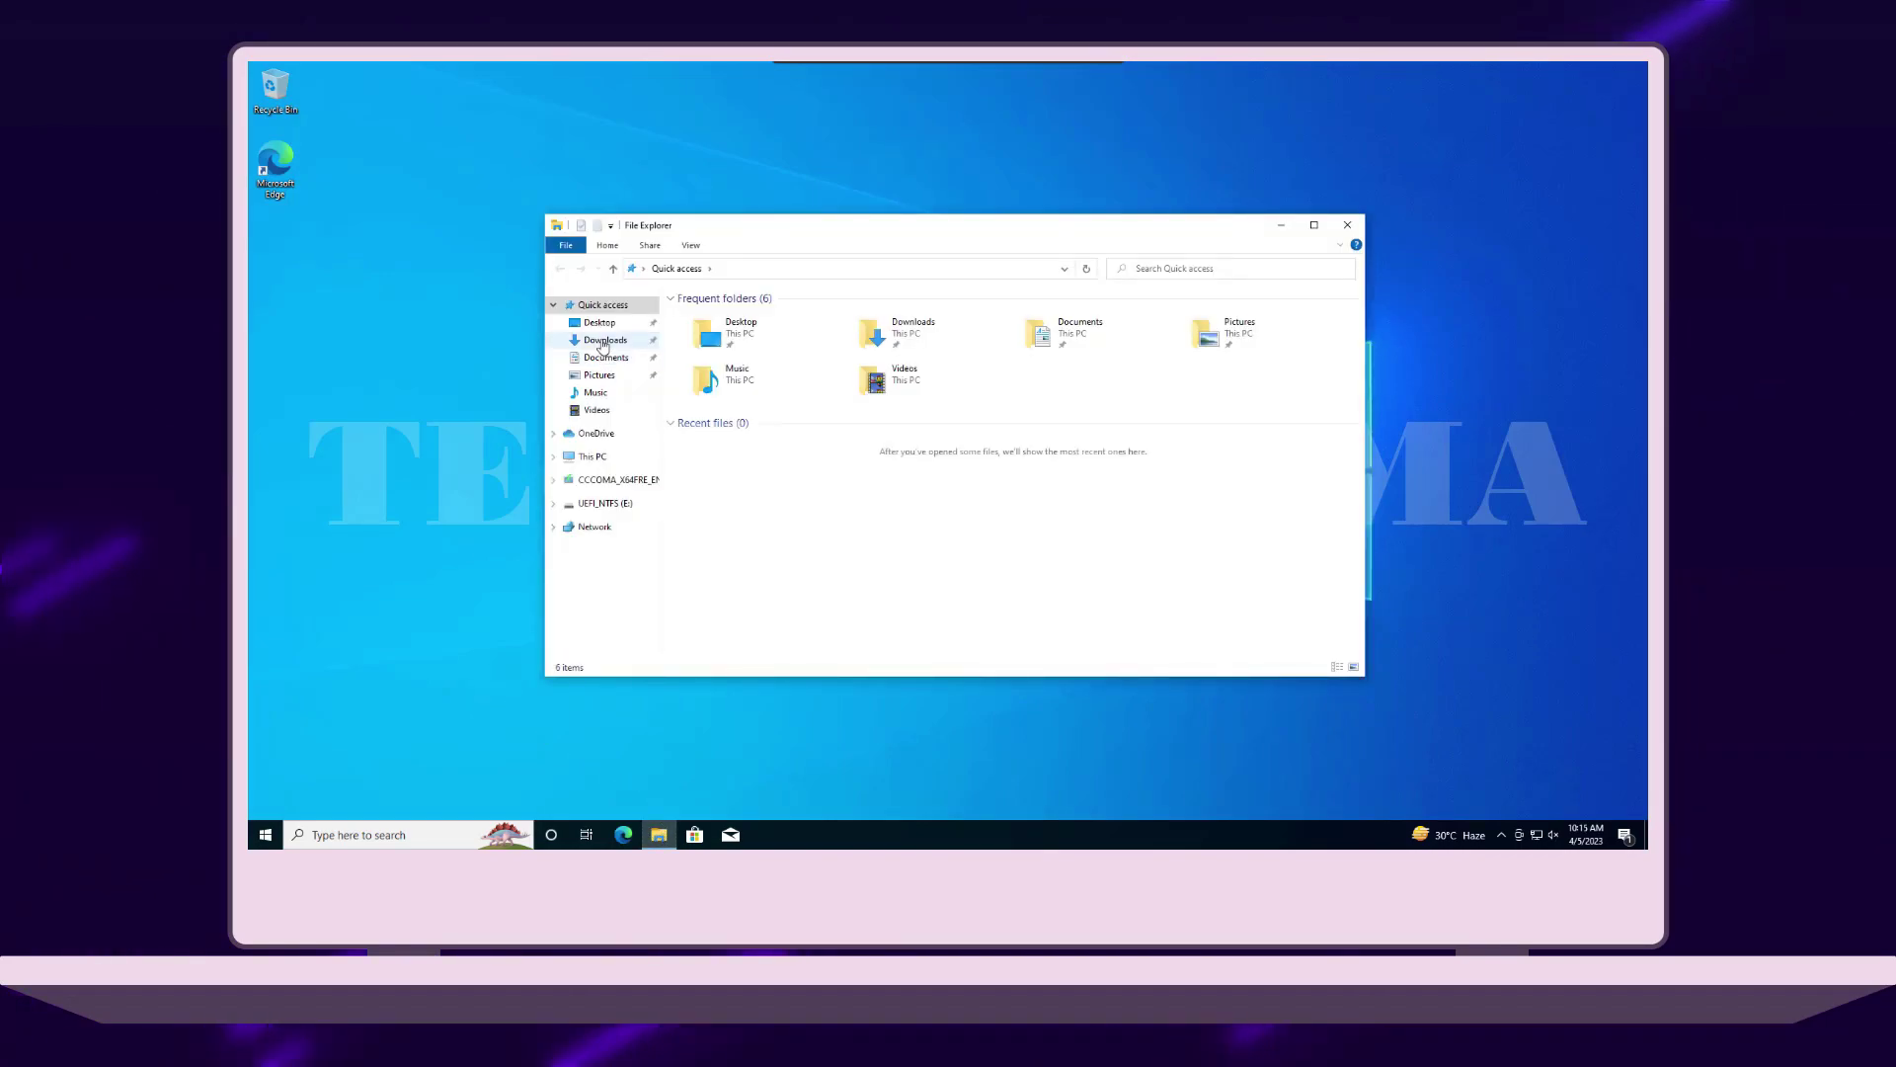
click(604, 339)
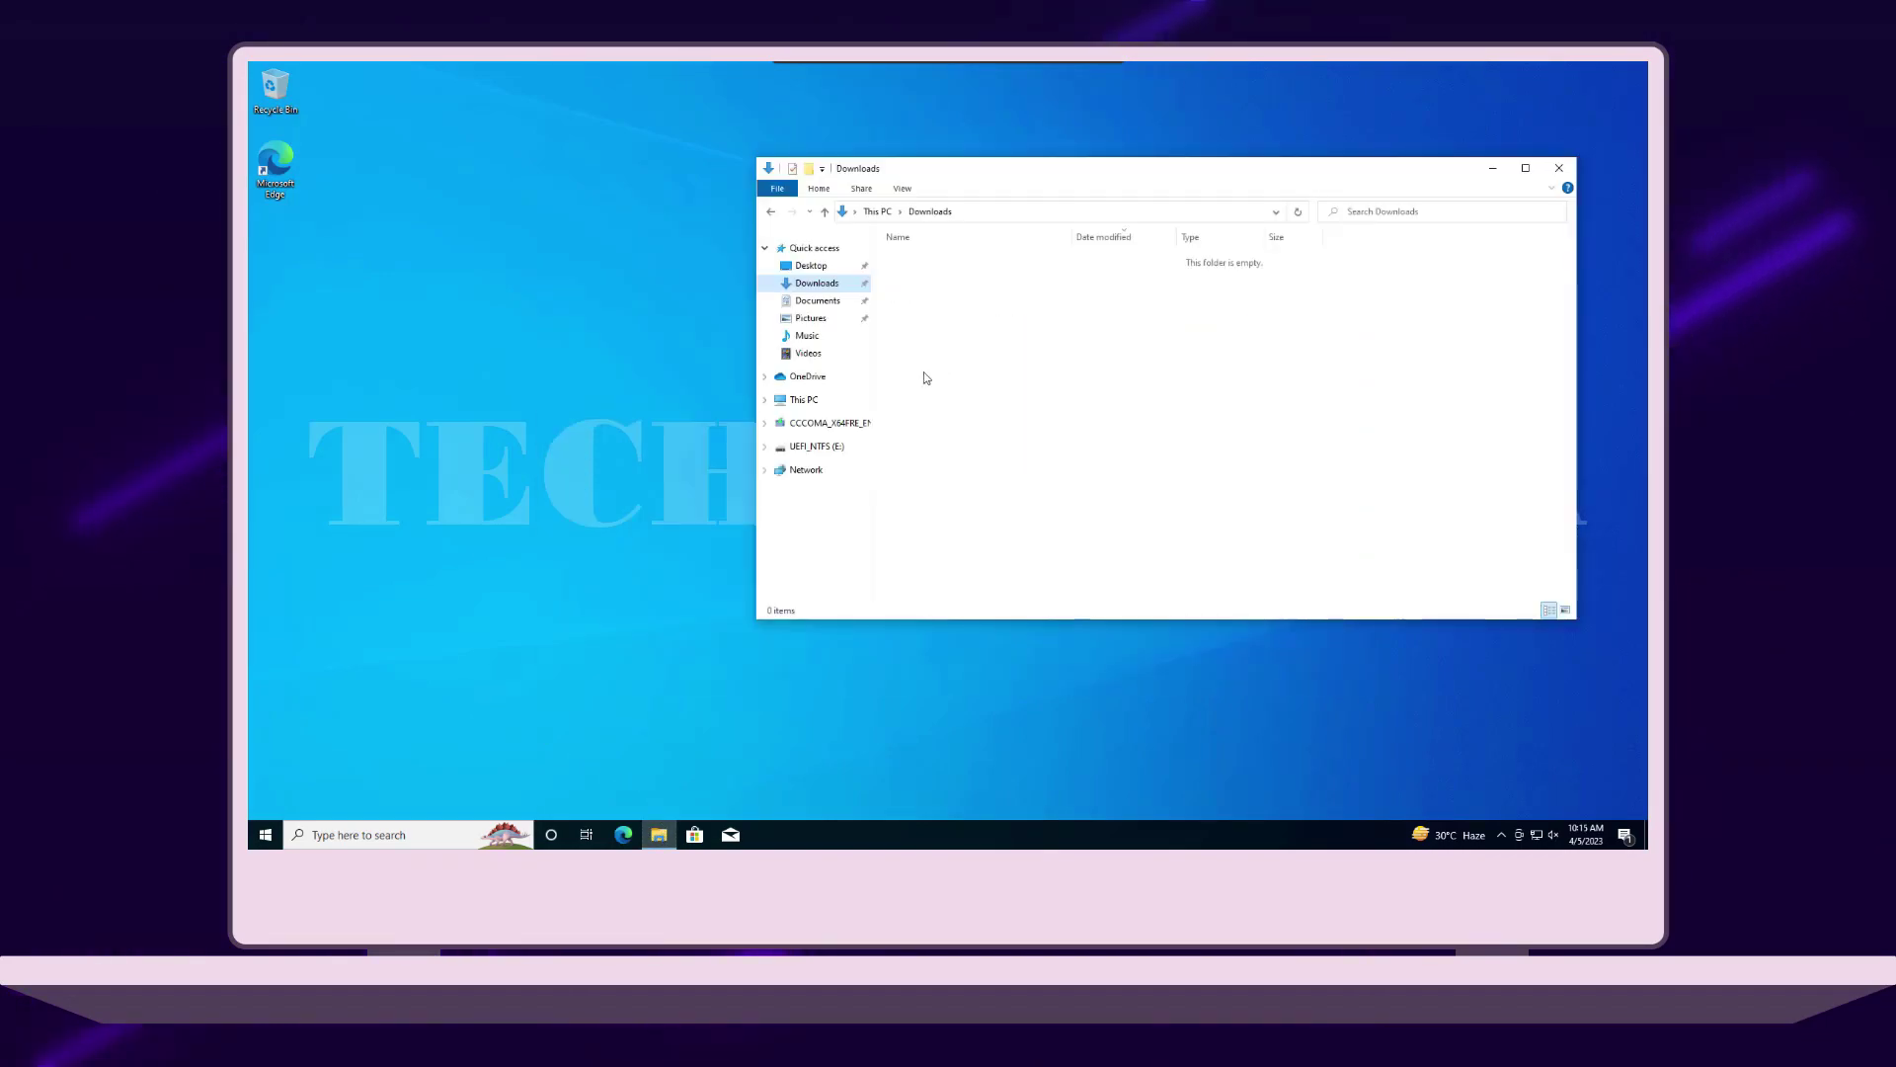
right_click(814, 429)
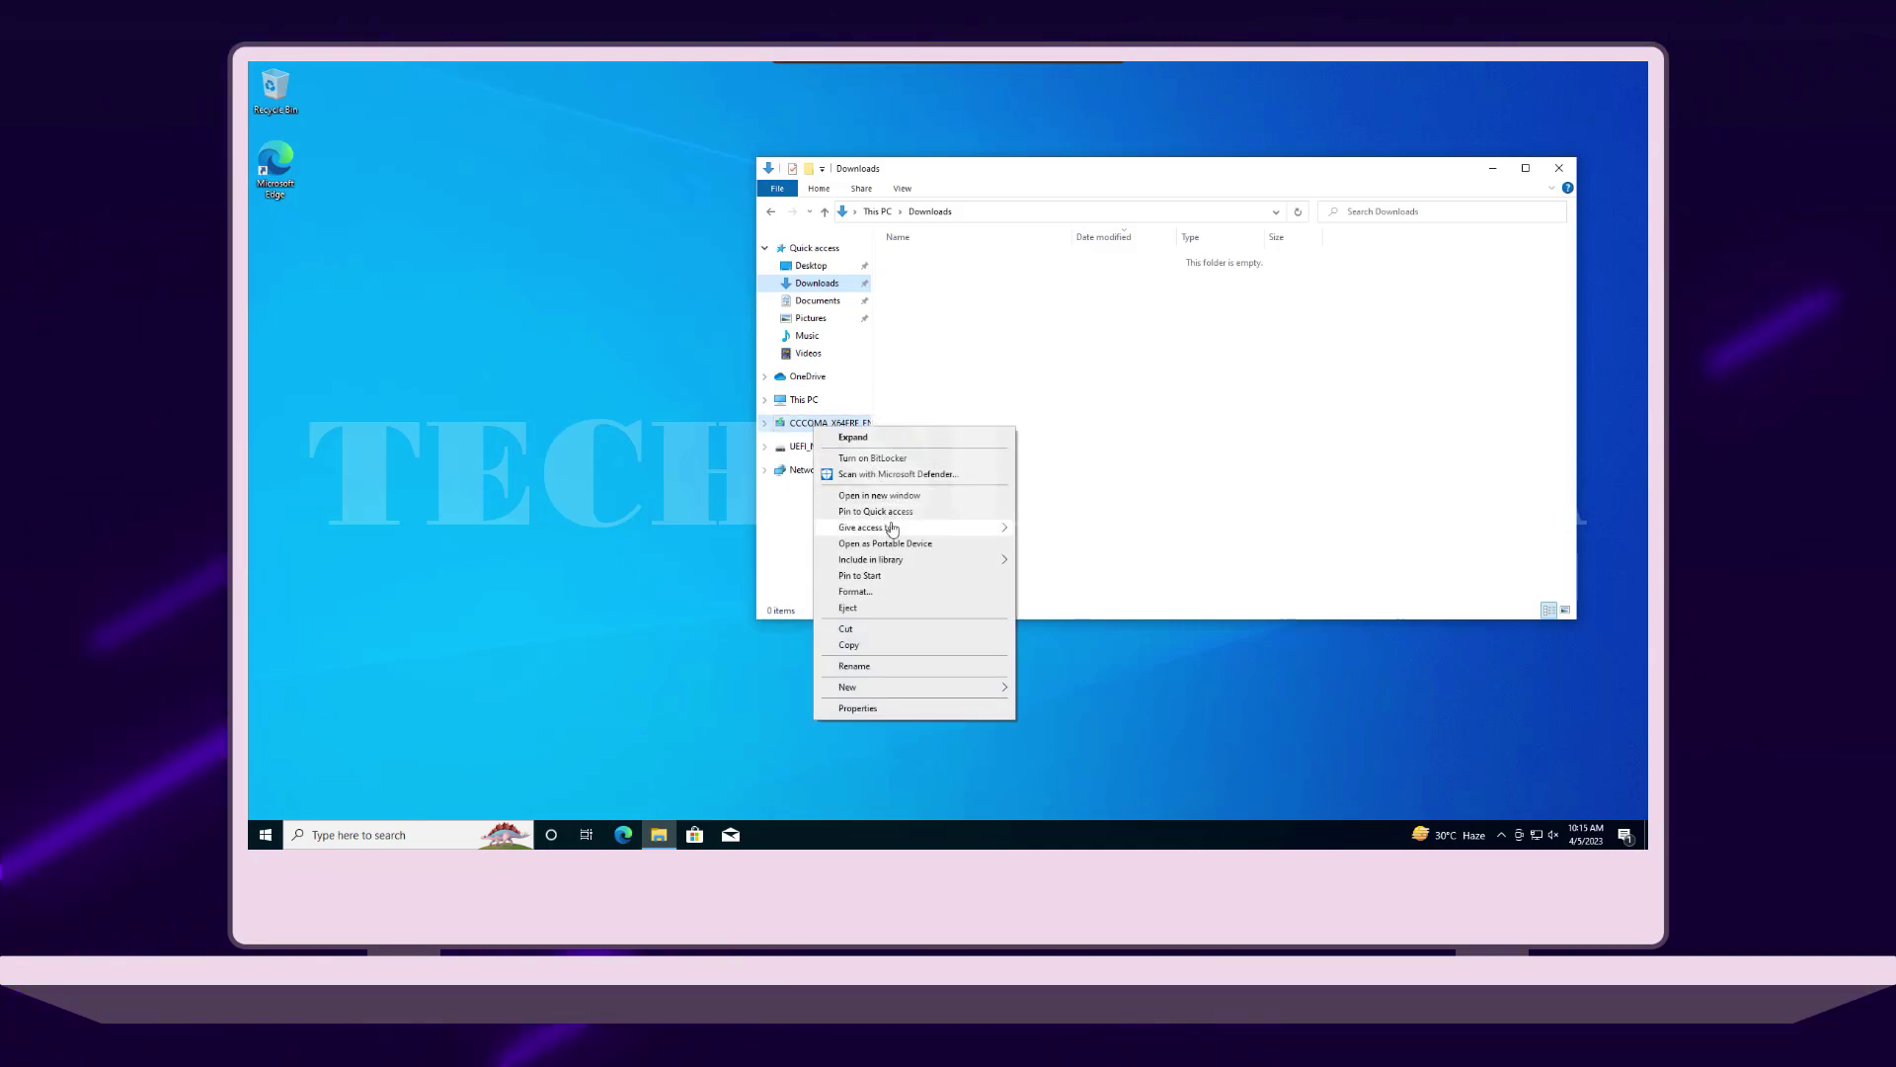
click(880, 495)
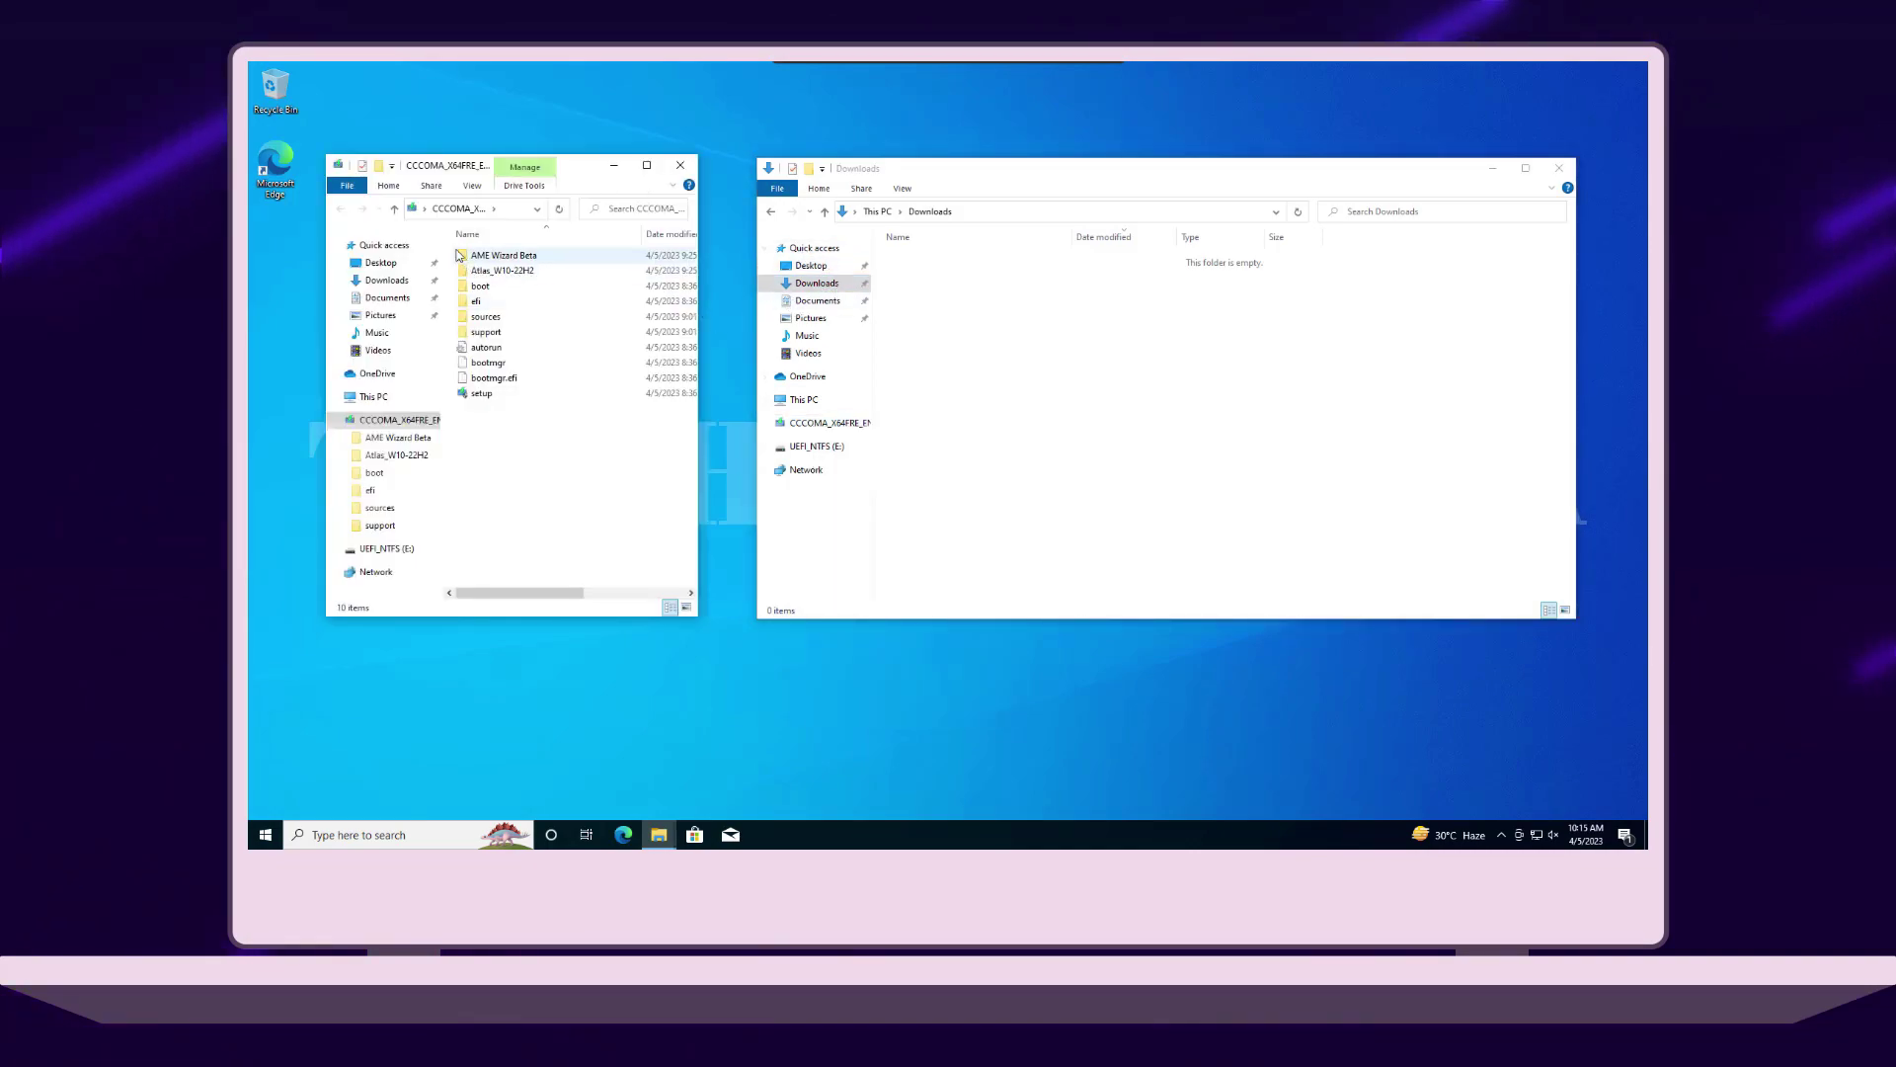
drag(452, 257, 472, 274)
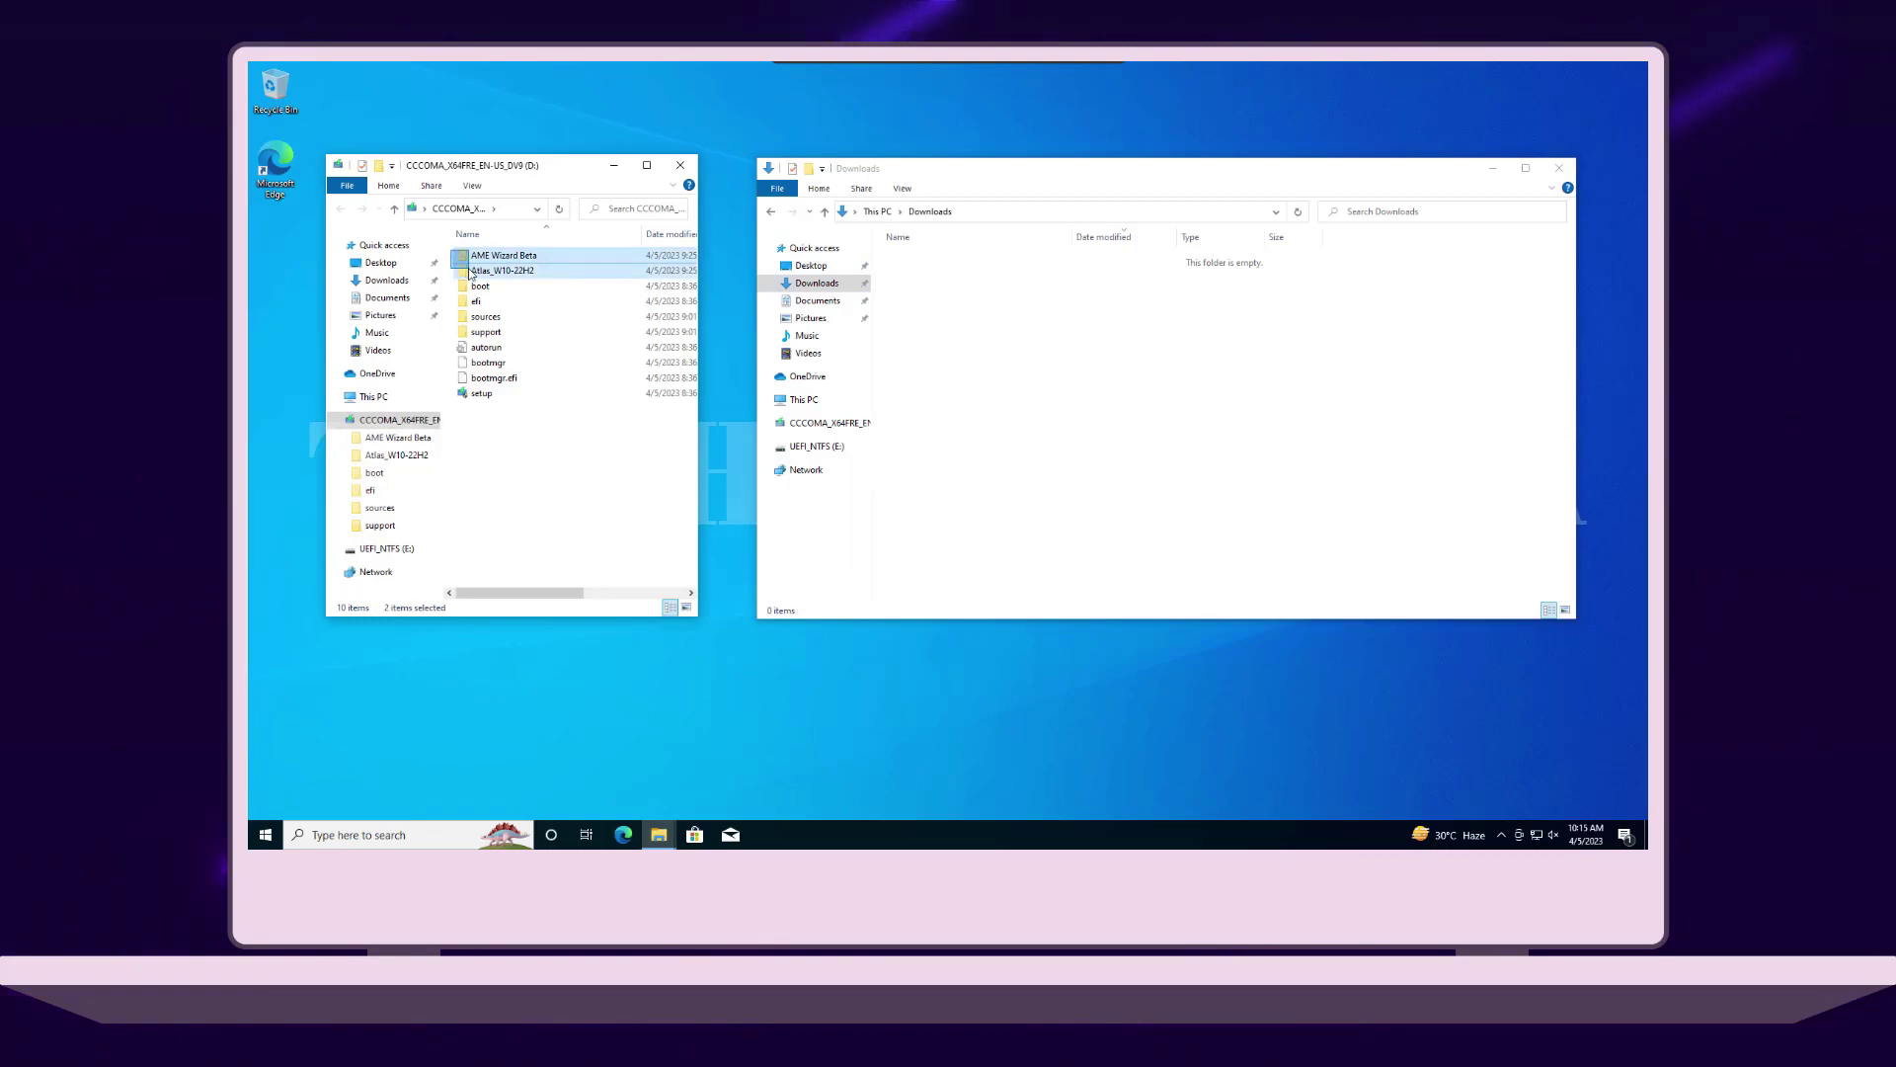
drag(661, 303, 1024, 381)
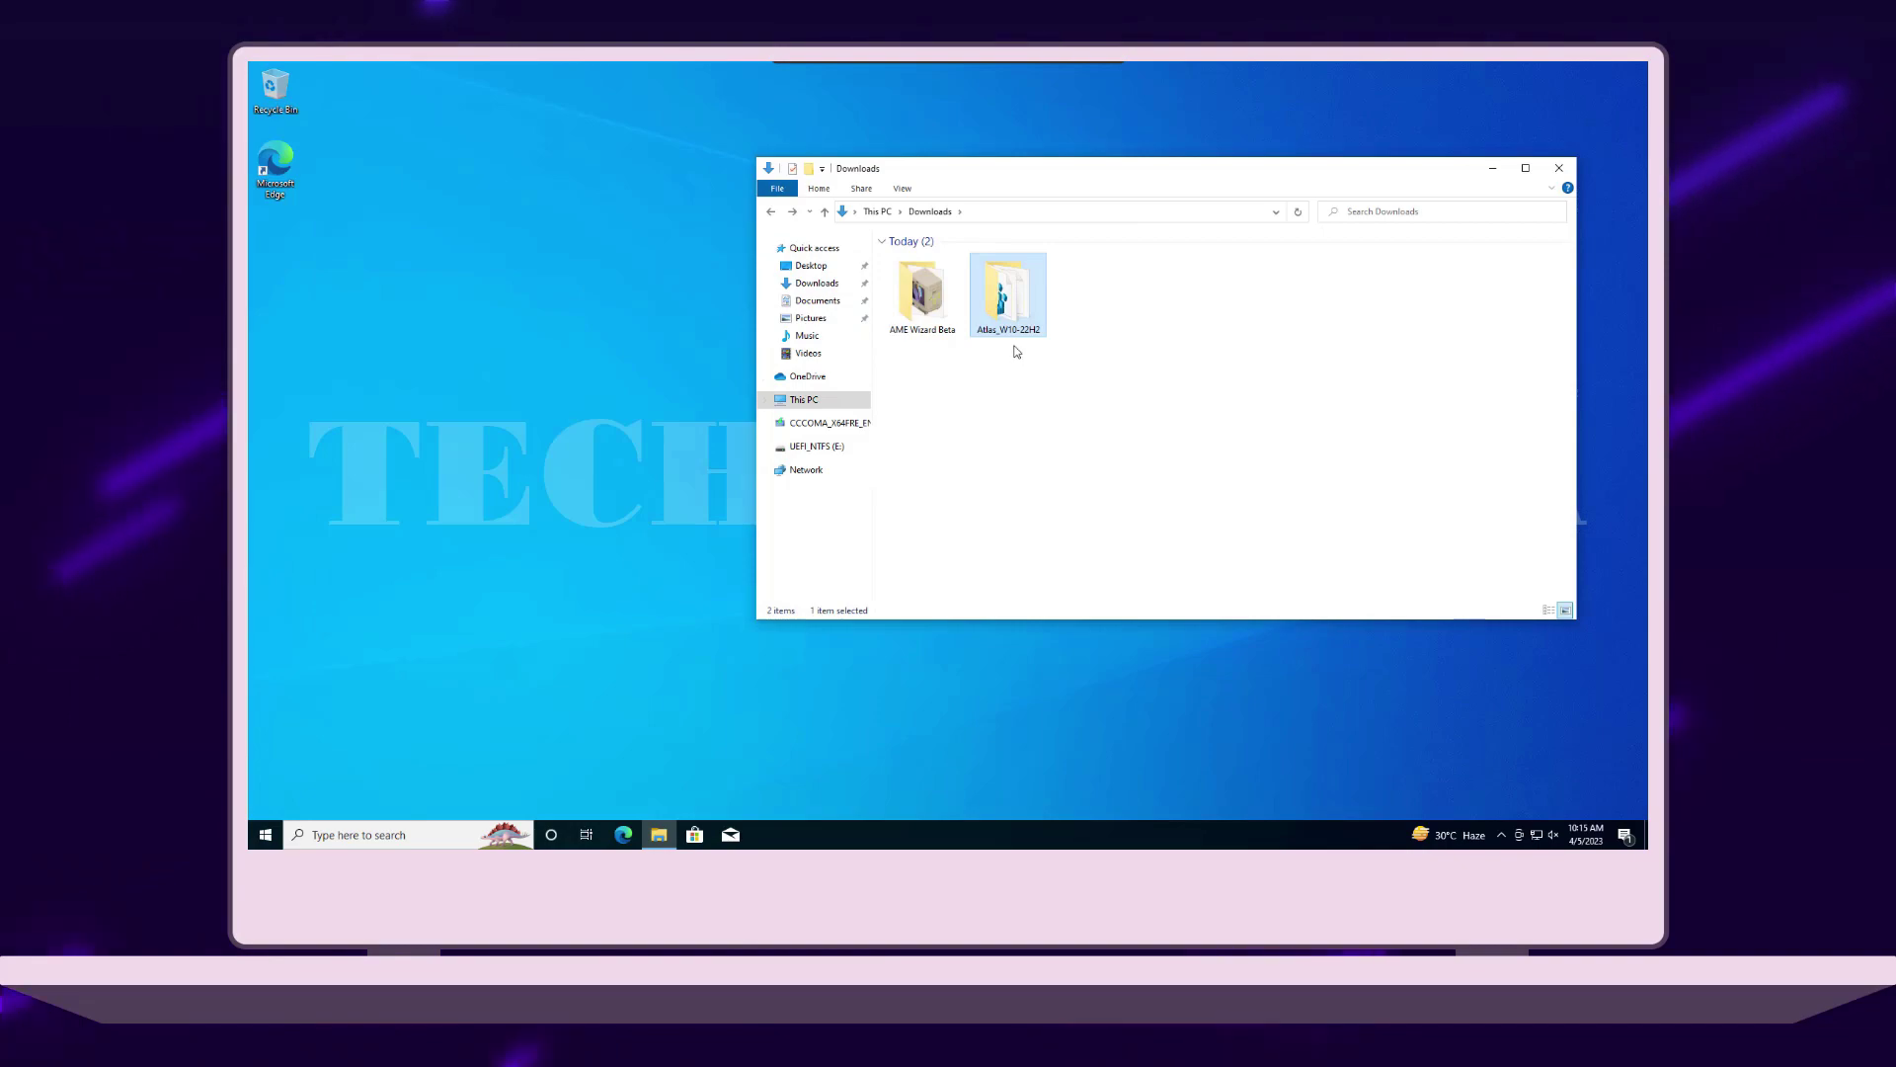
Step: Look at the registry file in the Atlas_W10-22H2 folder and check the root of Local Disk (C:), refreshing its listing
double_click(1013, 298)
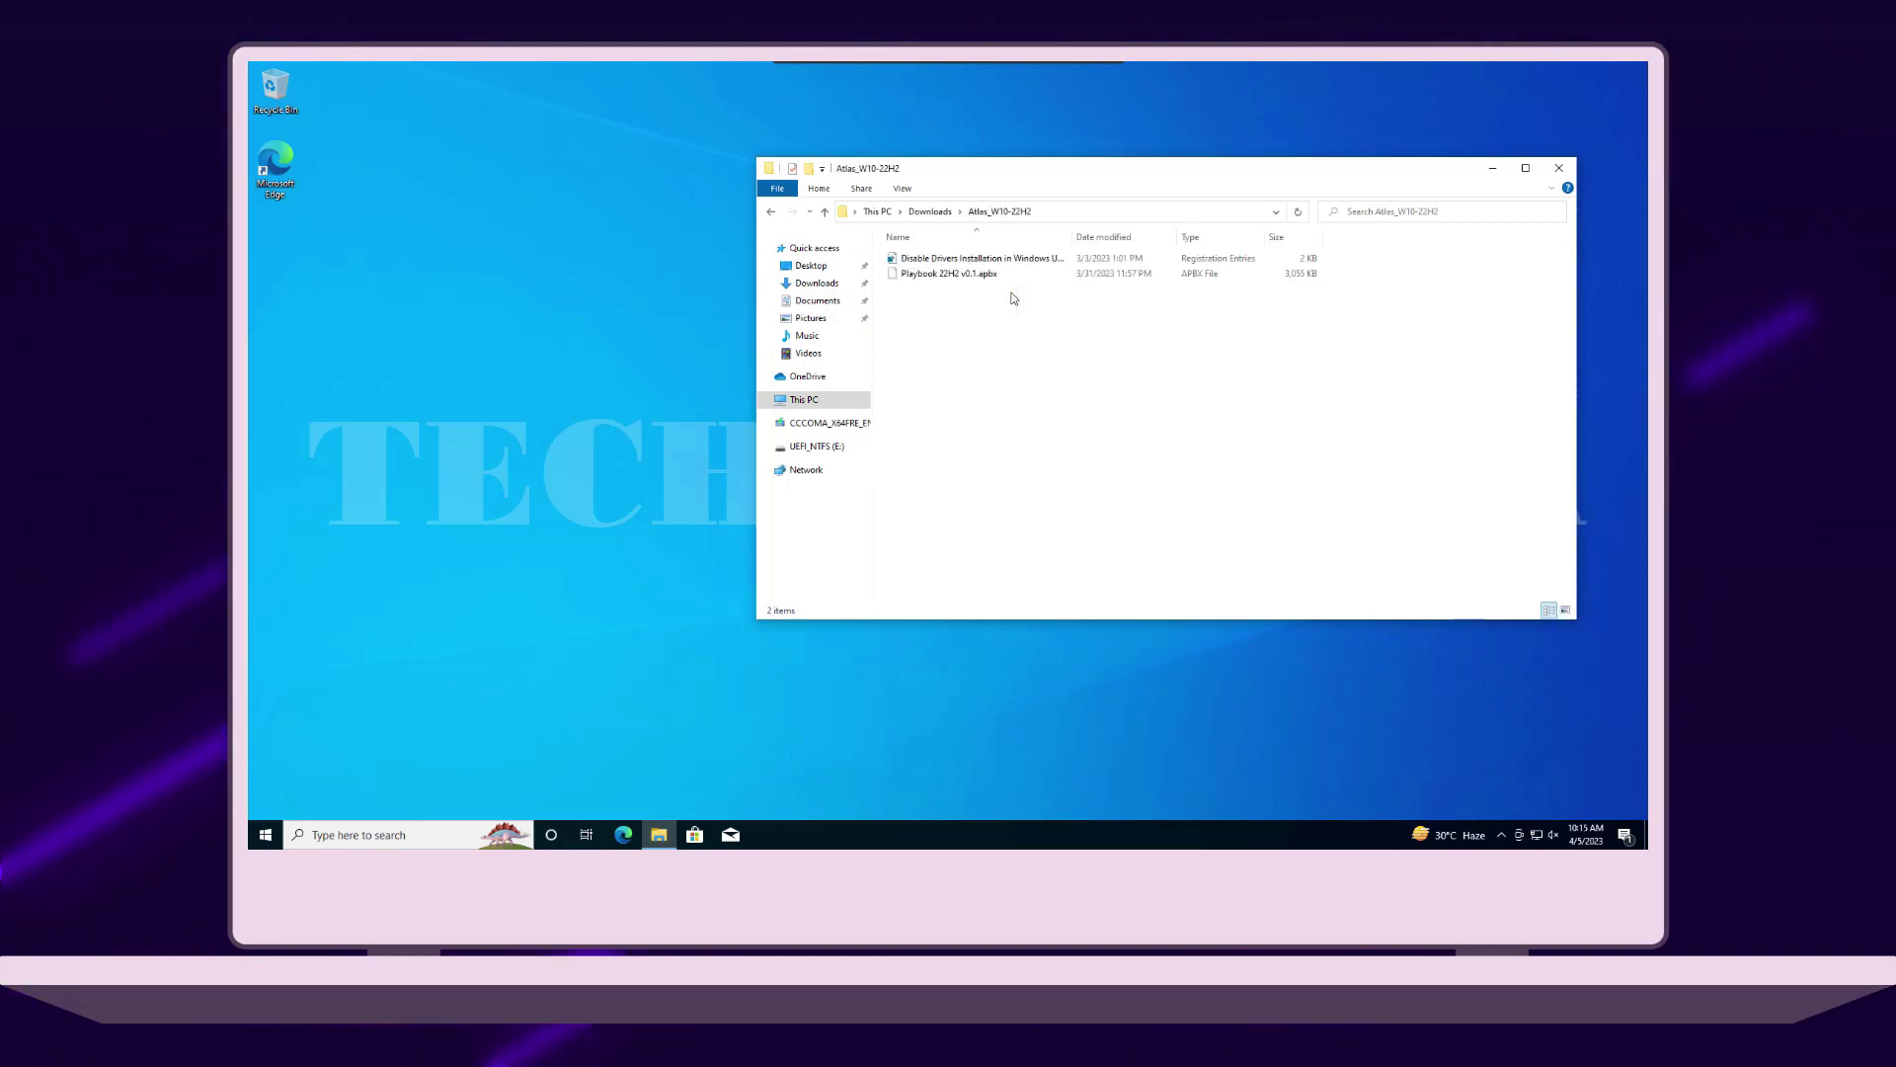
click(955, 260)
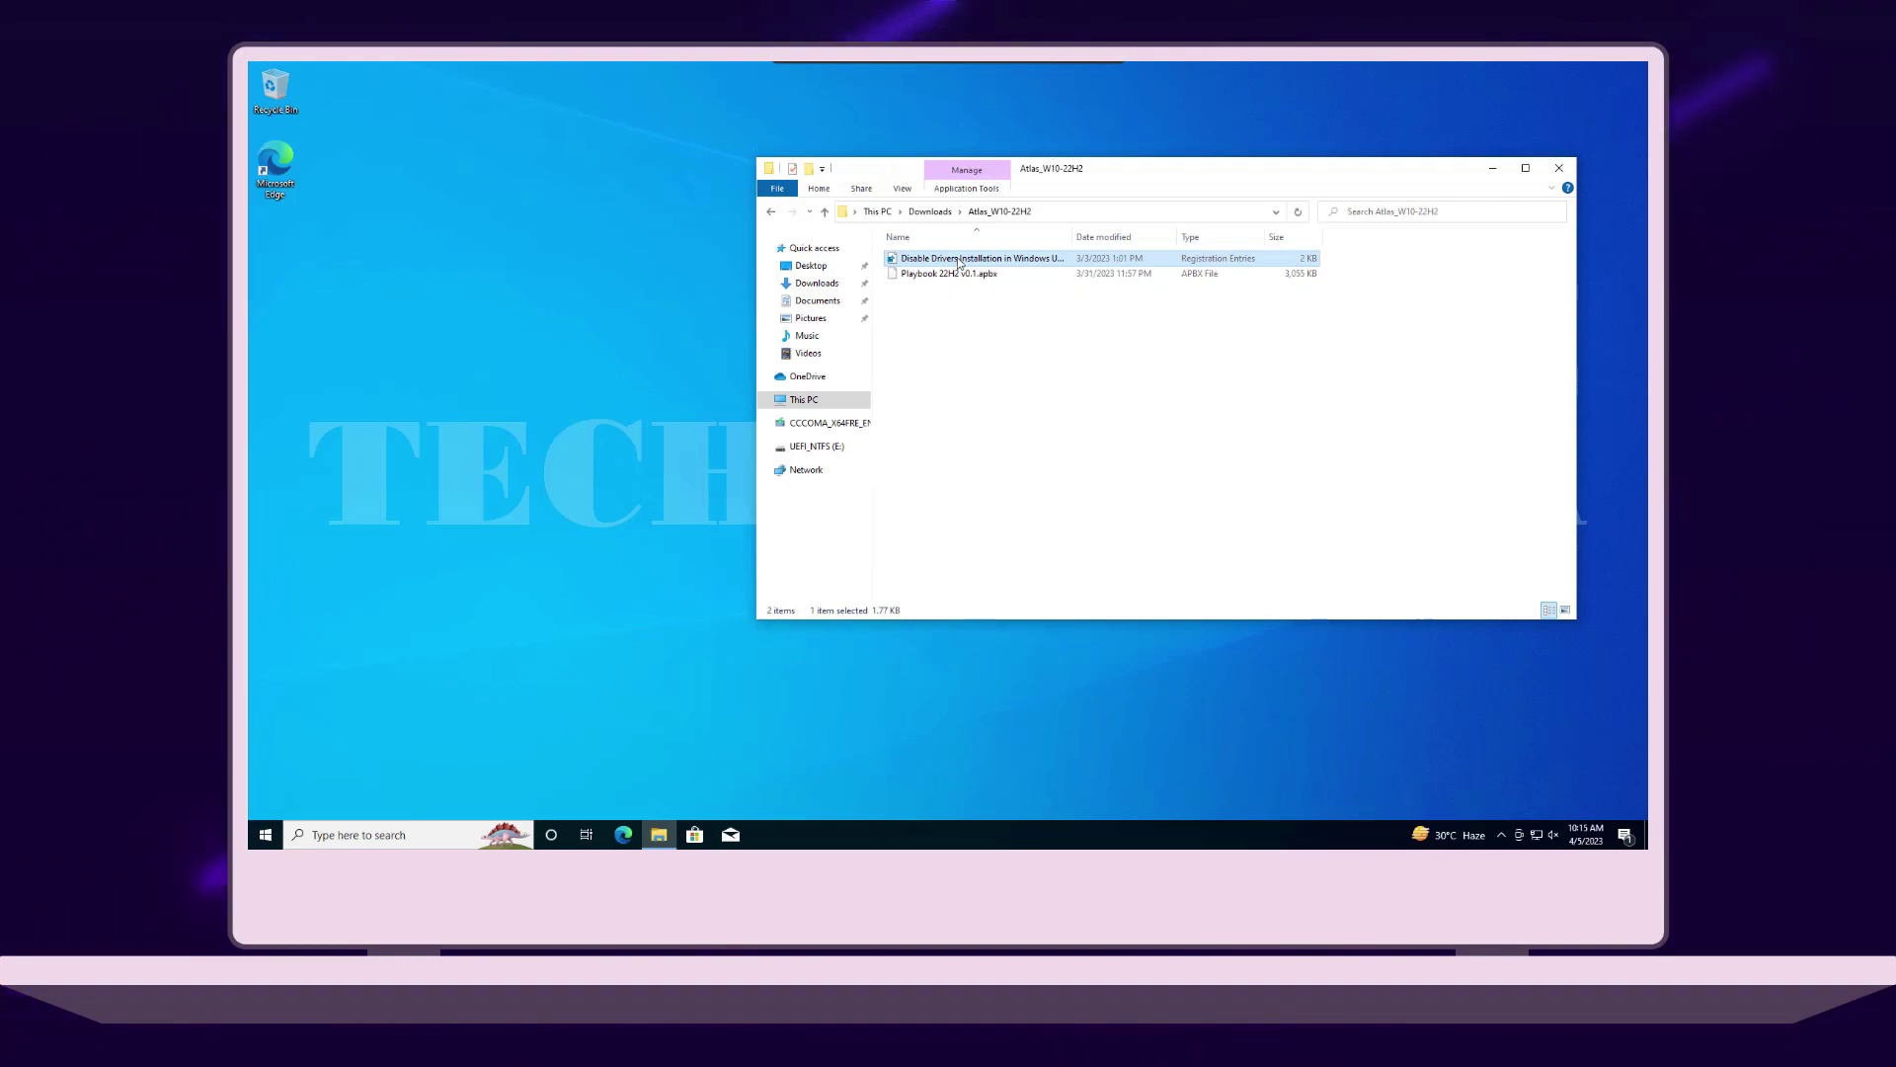
click(801, 400)
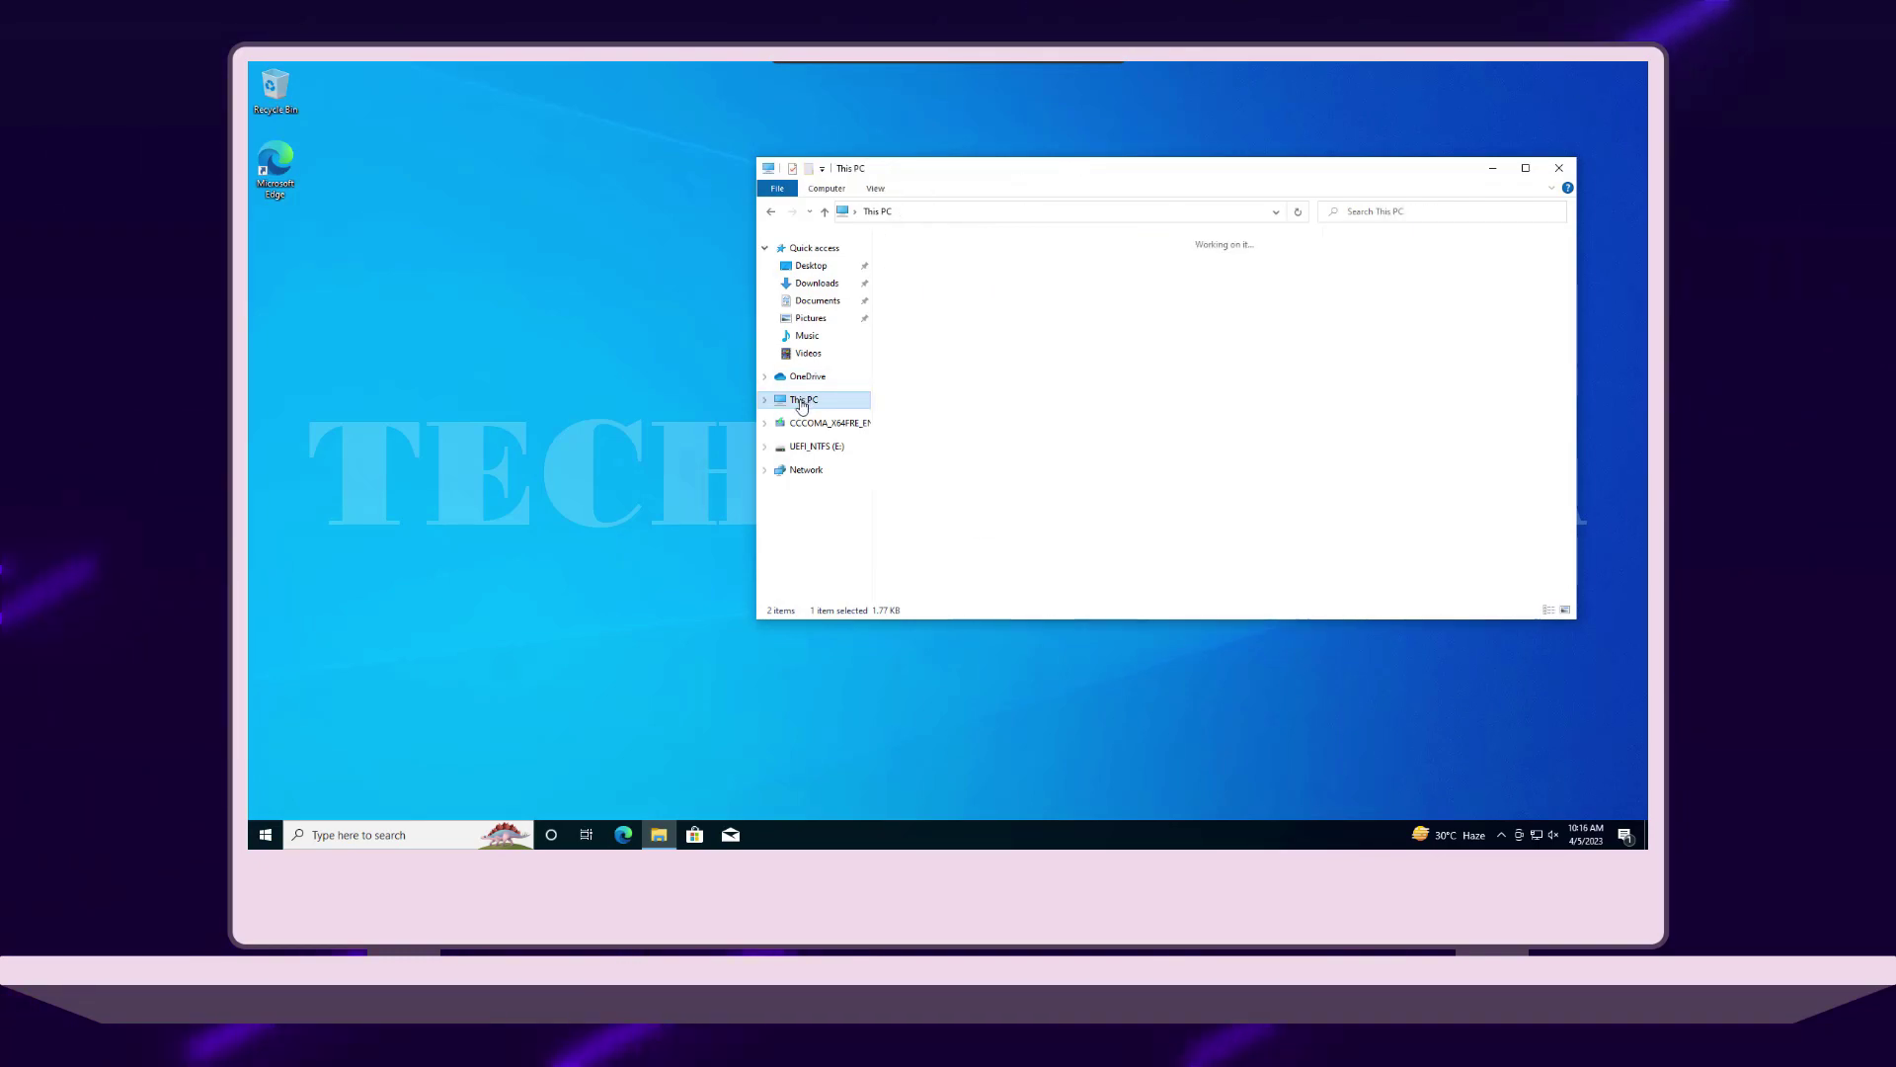
double_click(963, 420)
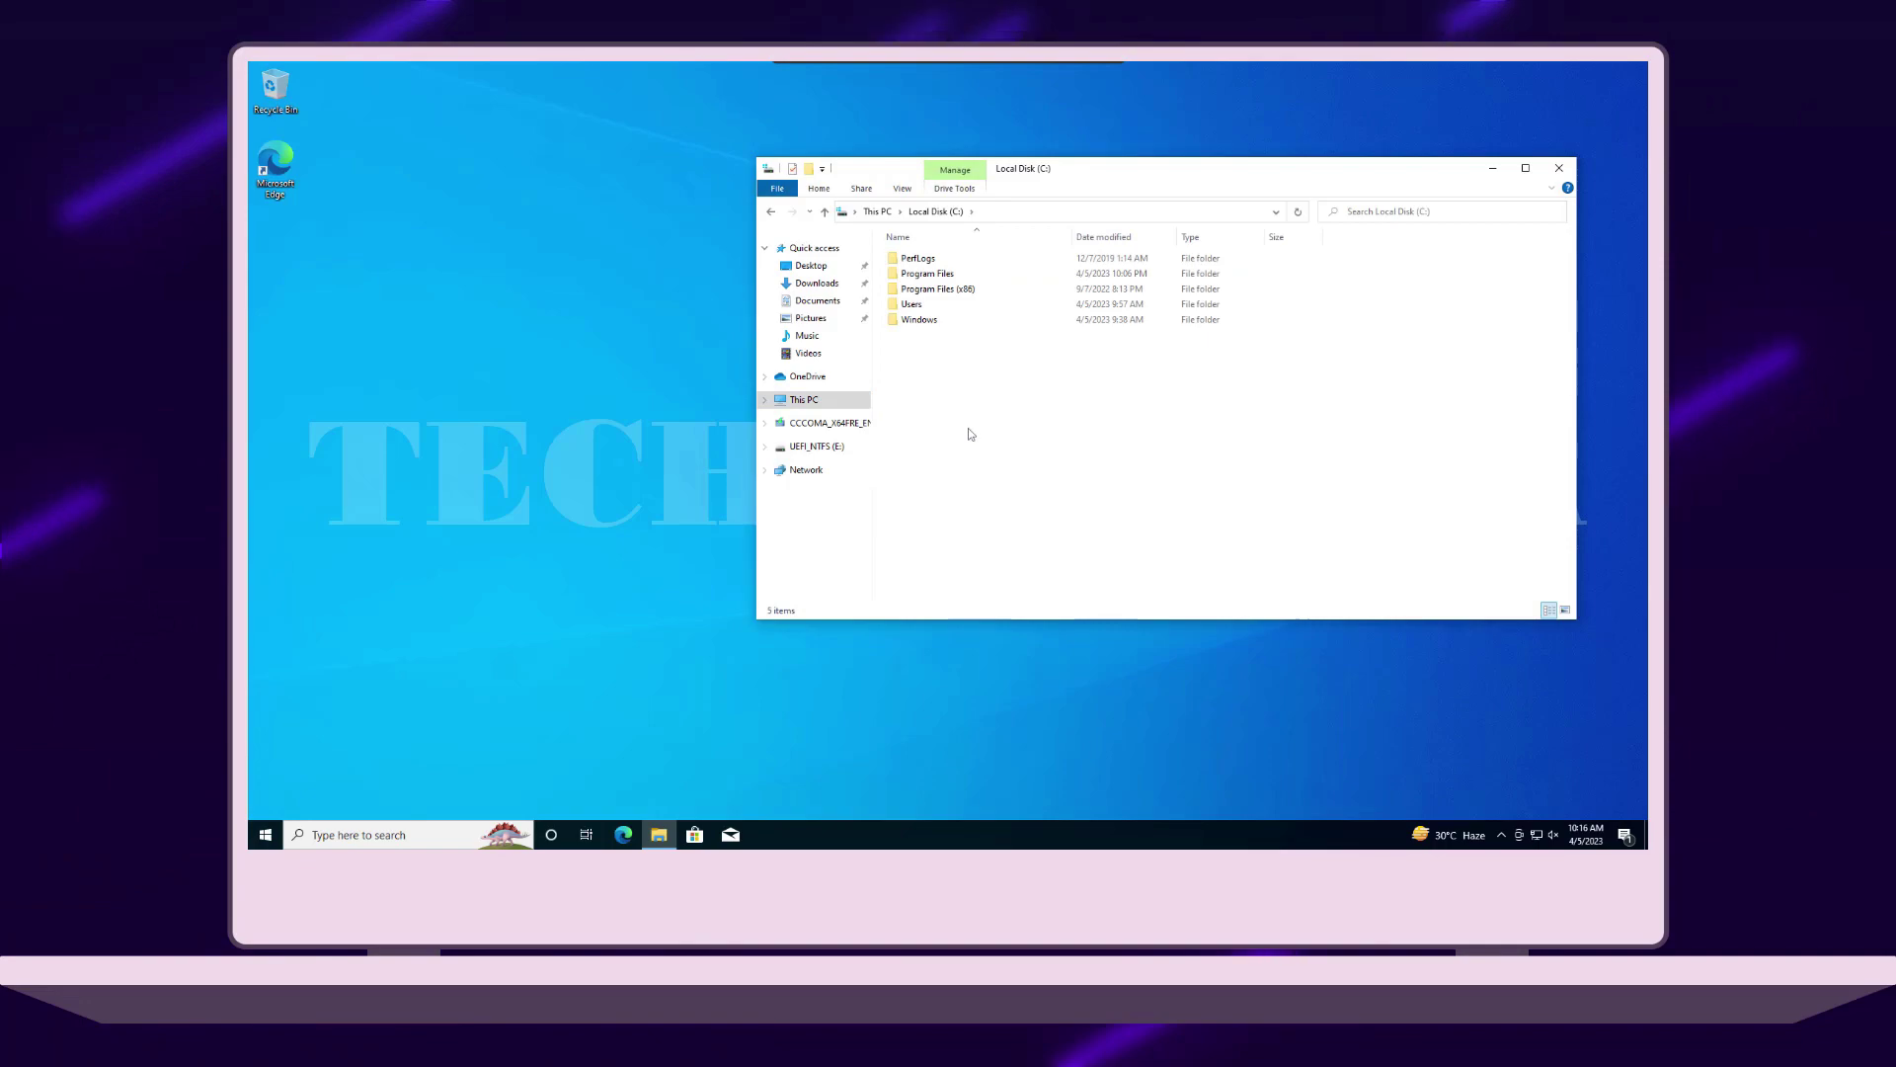
right_click(935, 385)
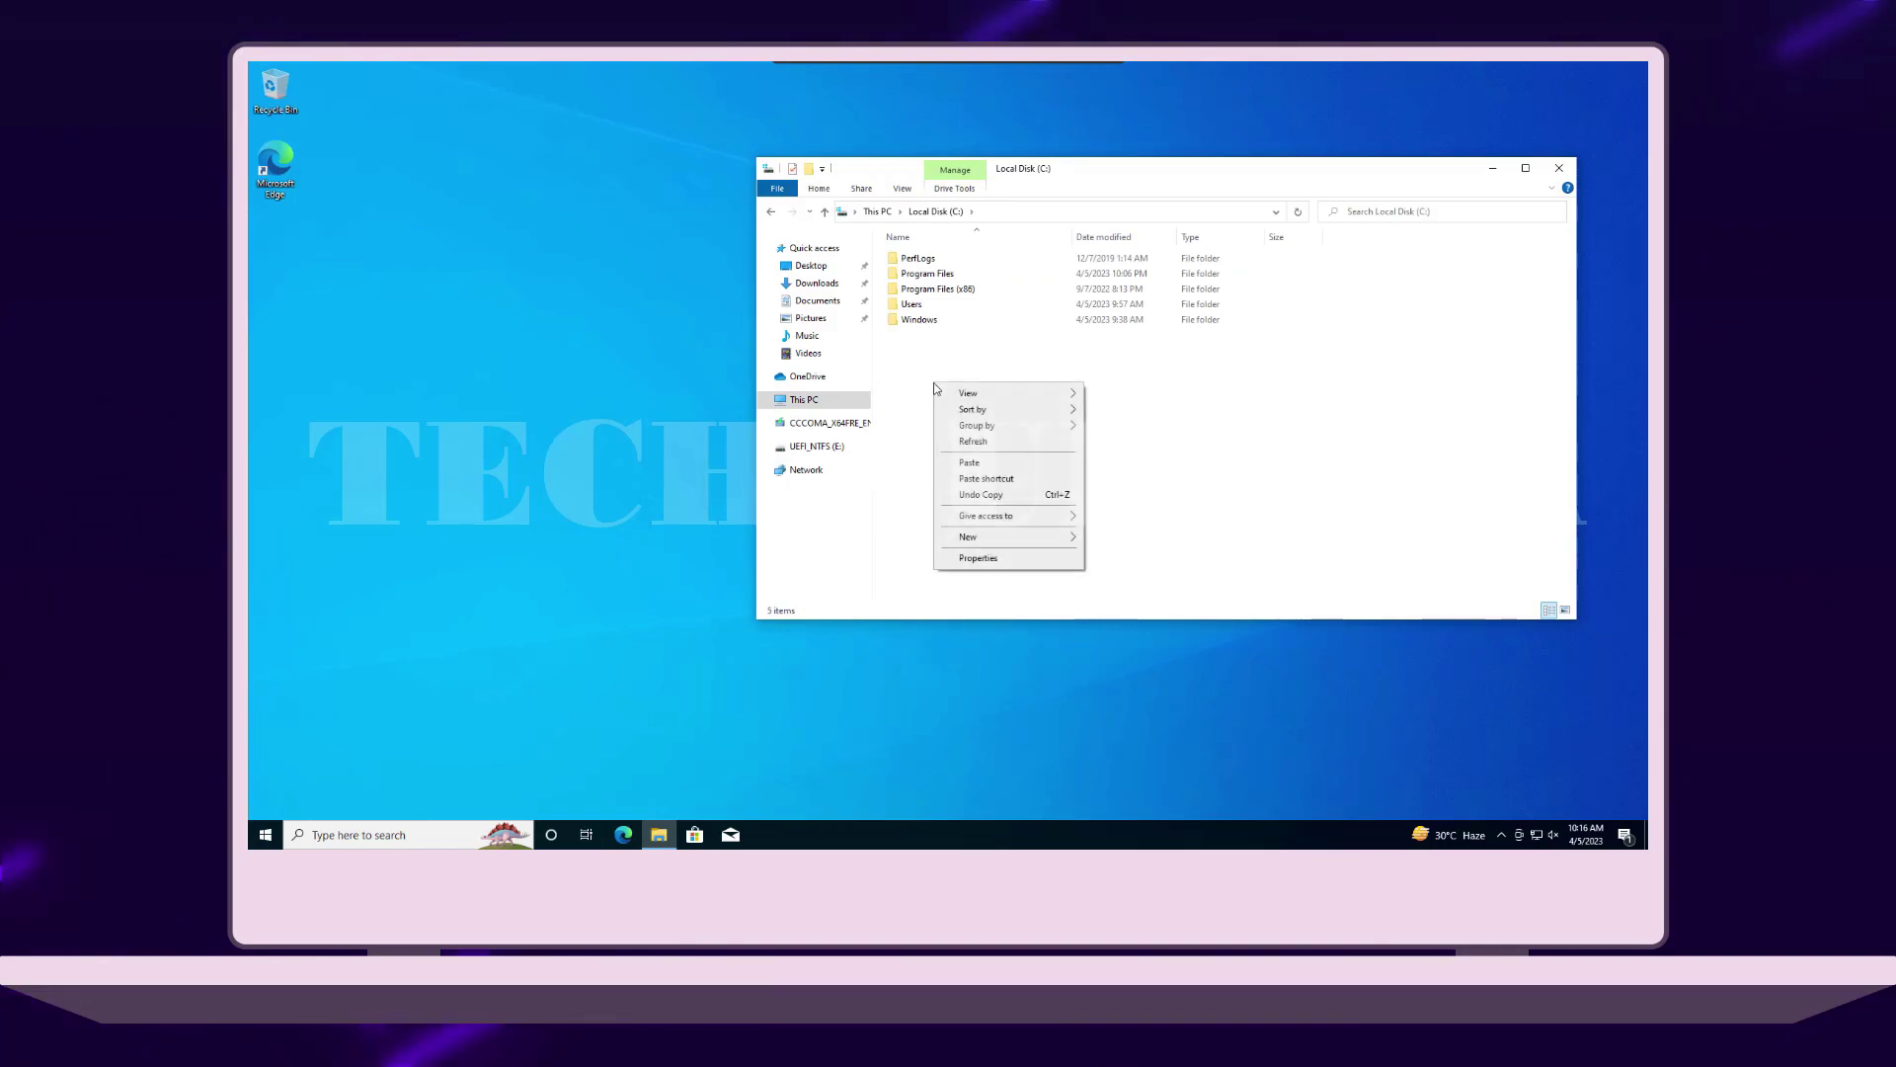
click(975, 443)
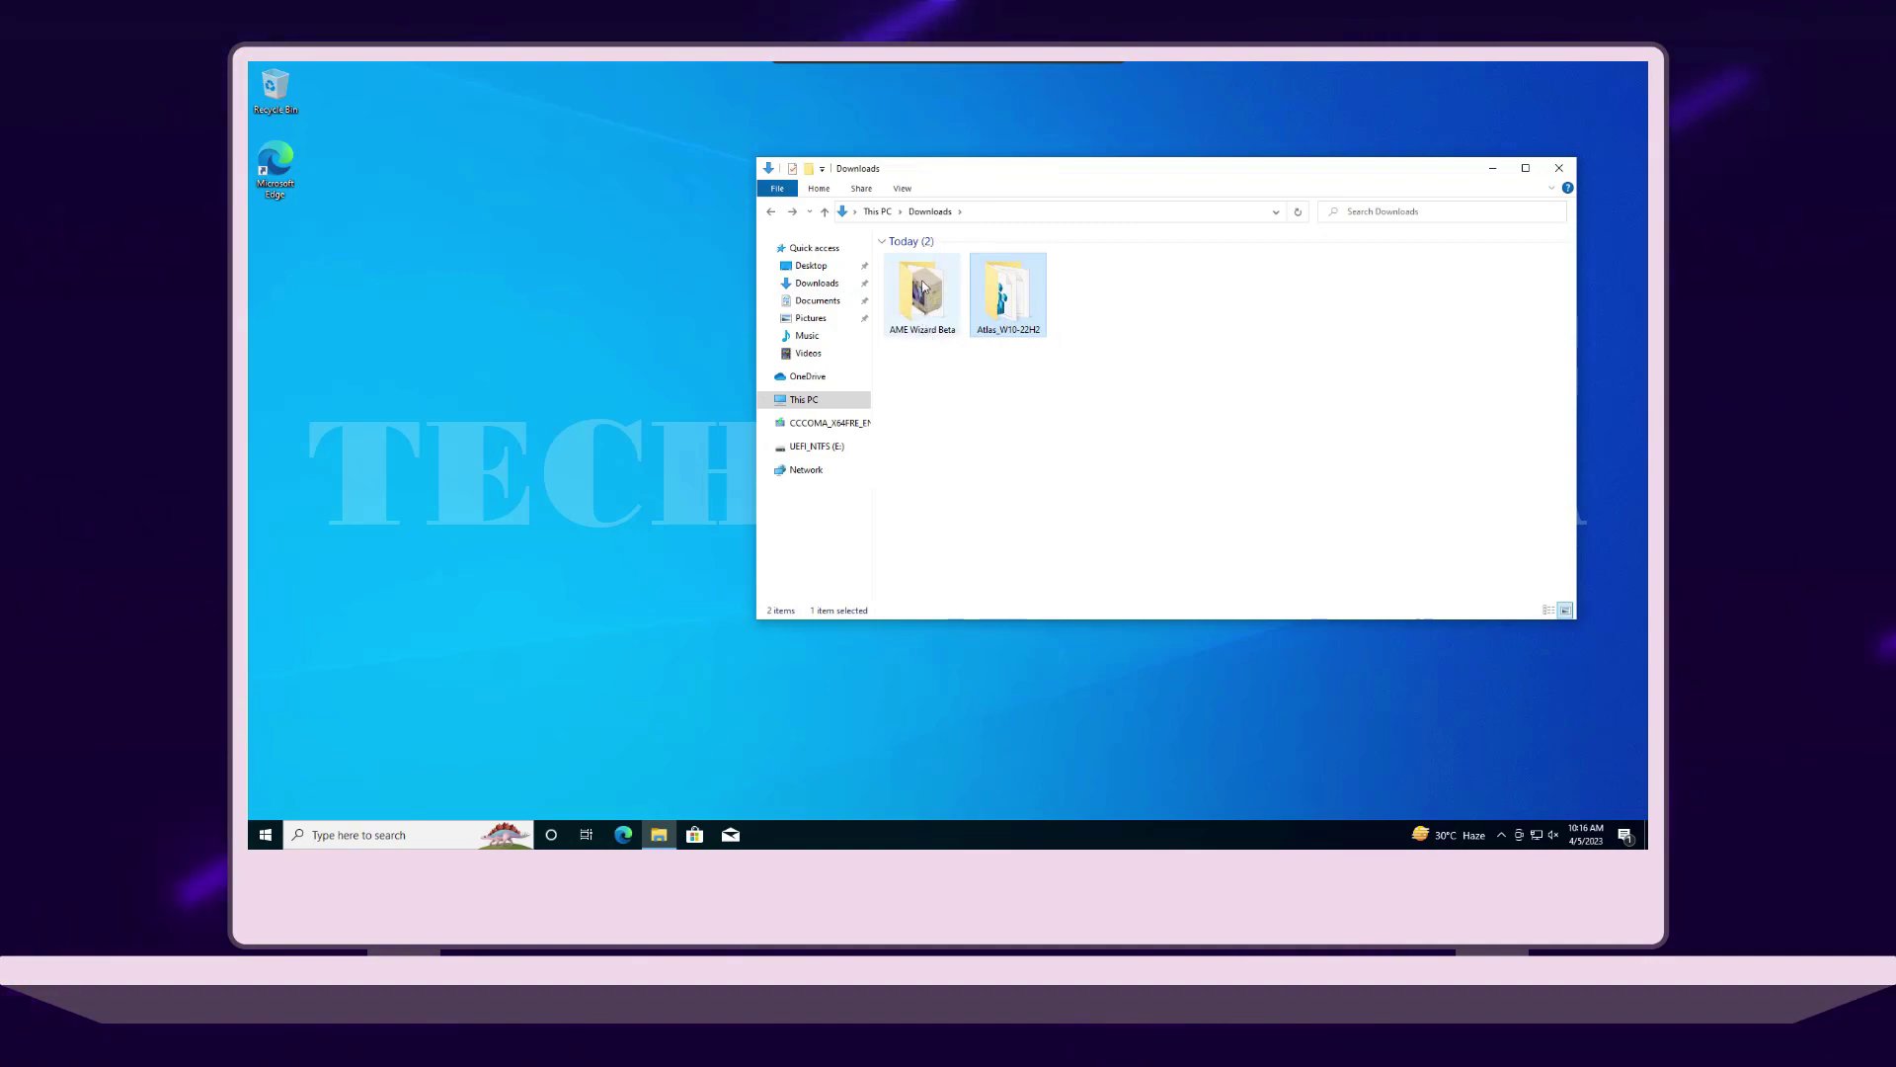
Step: Launch the AME Wizard Beta application from its folder in Downloads
double_click(927, 293)
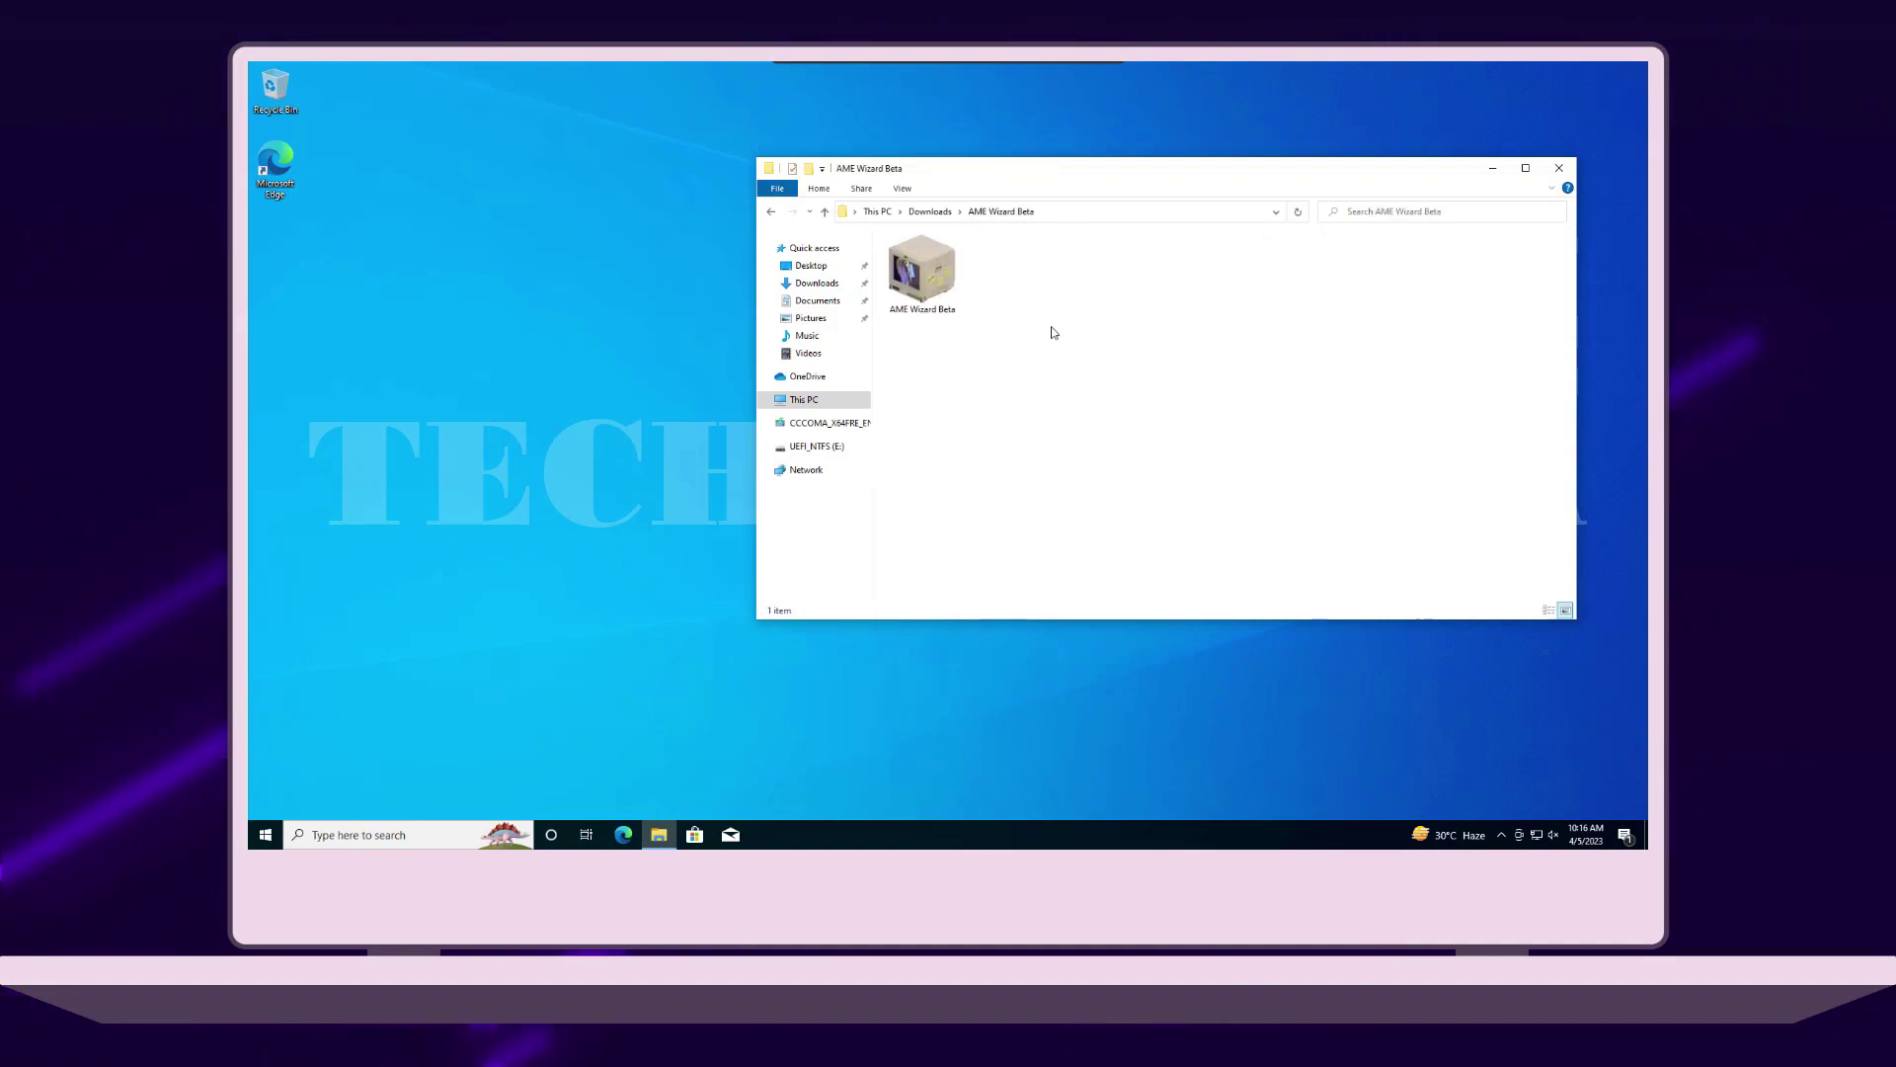
click(922, 265)
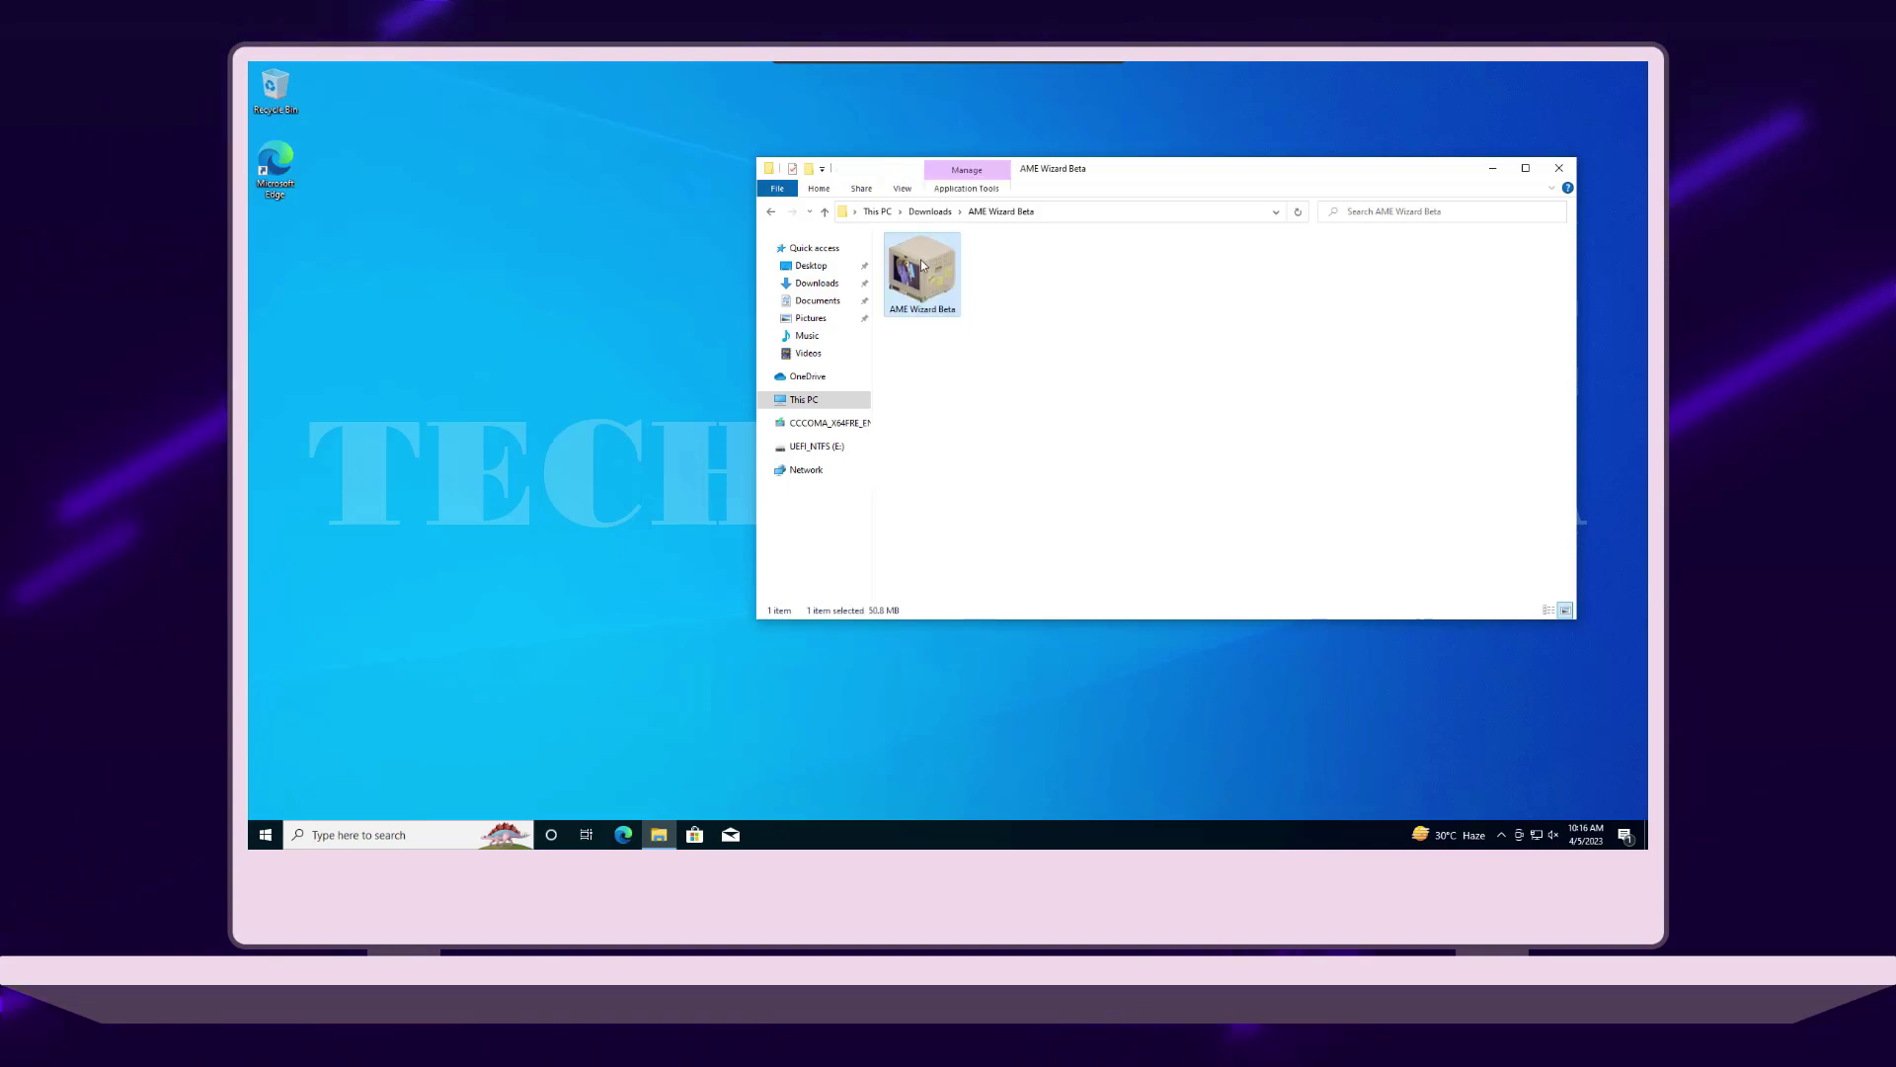
double_click(923, 265)
click(891, 556)
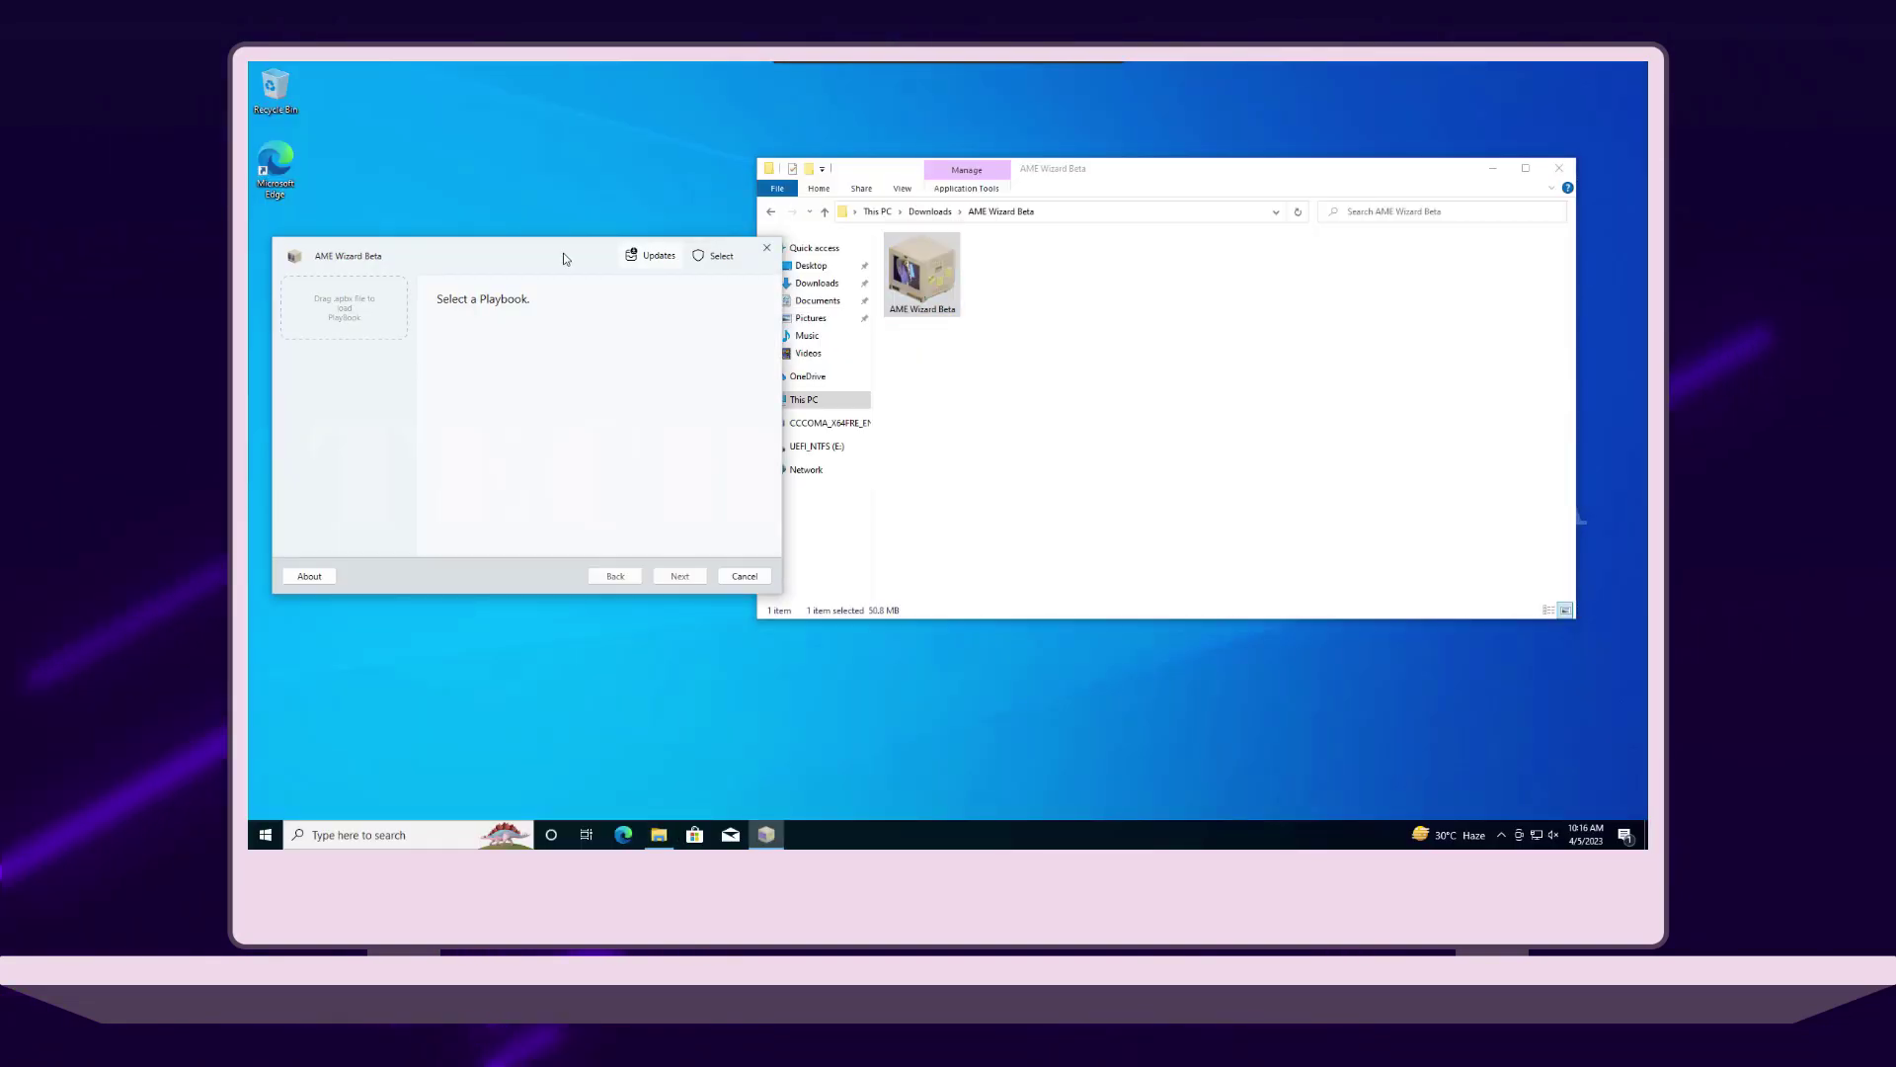
Step: Load the Playbook 22H2 v0.1.apbx file from the Atlas_W10-22H2 folder into AME Wizard
click(772, 212)
drag(1054, 178, 1127, 180)
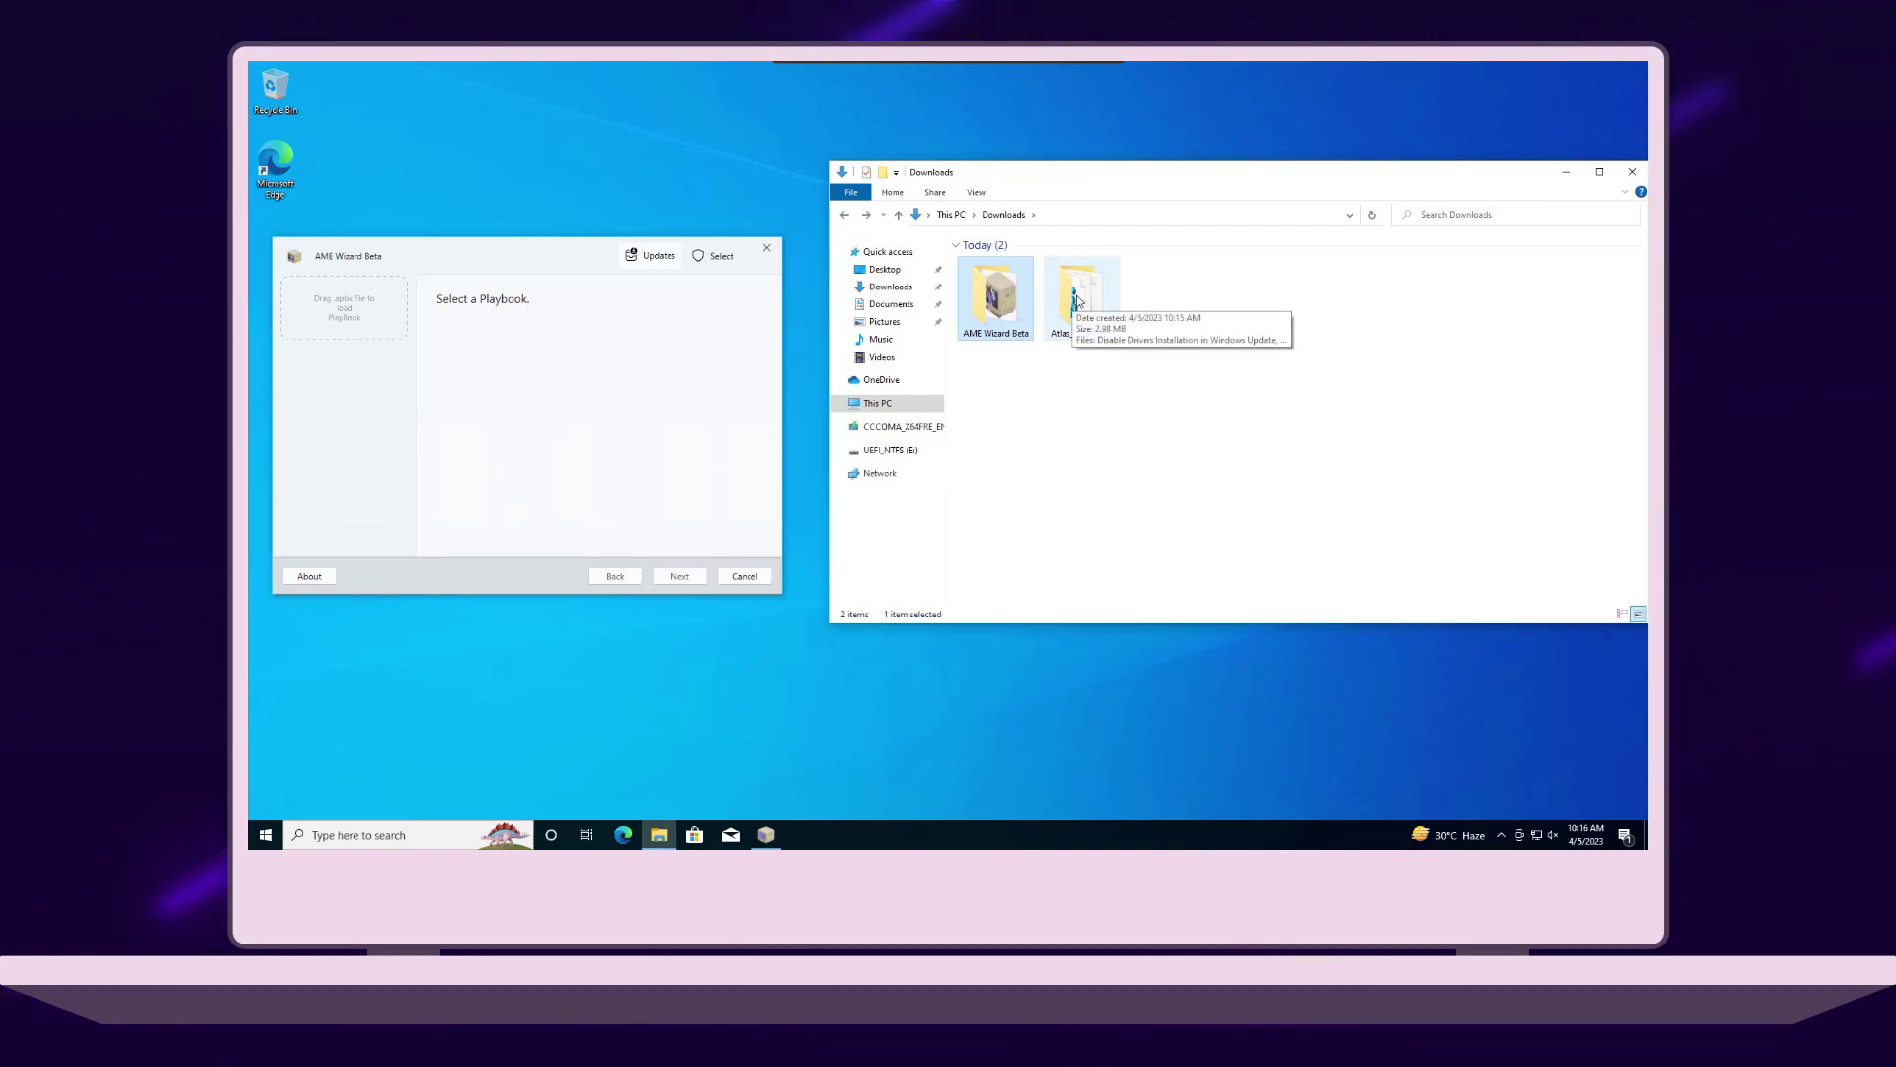
double_click(1076, 294)
drag(1022, 282, 318, 308)
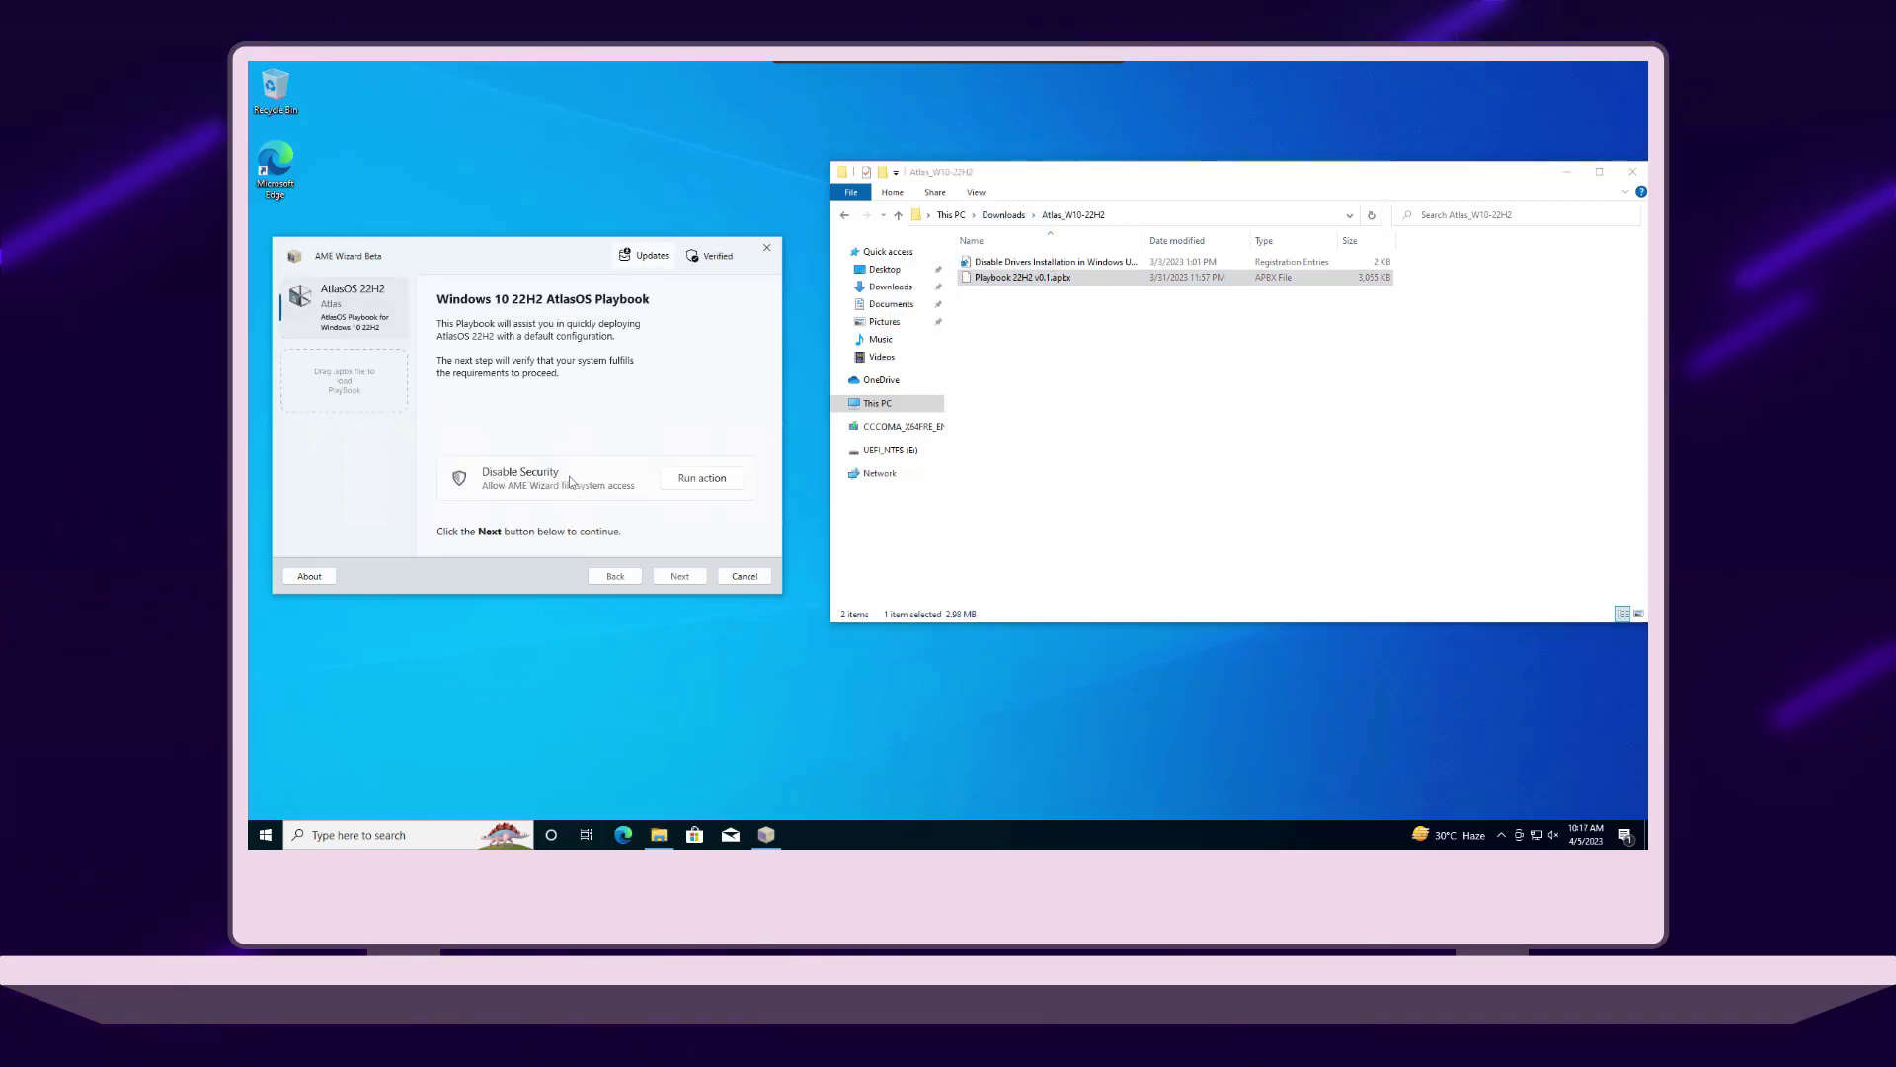
Step: Disable Windows Security for the AtlasOS 22H2 playbook and run its Prepare System action
click(698, 479)
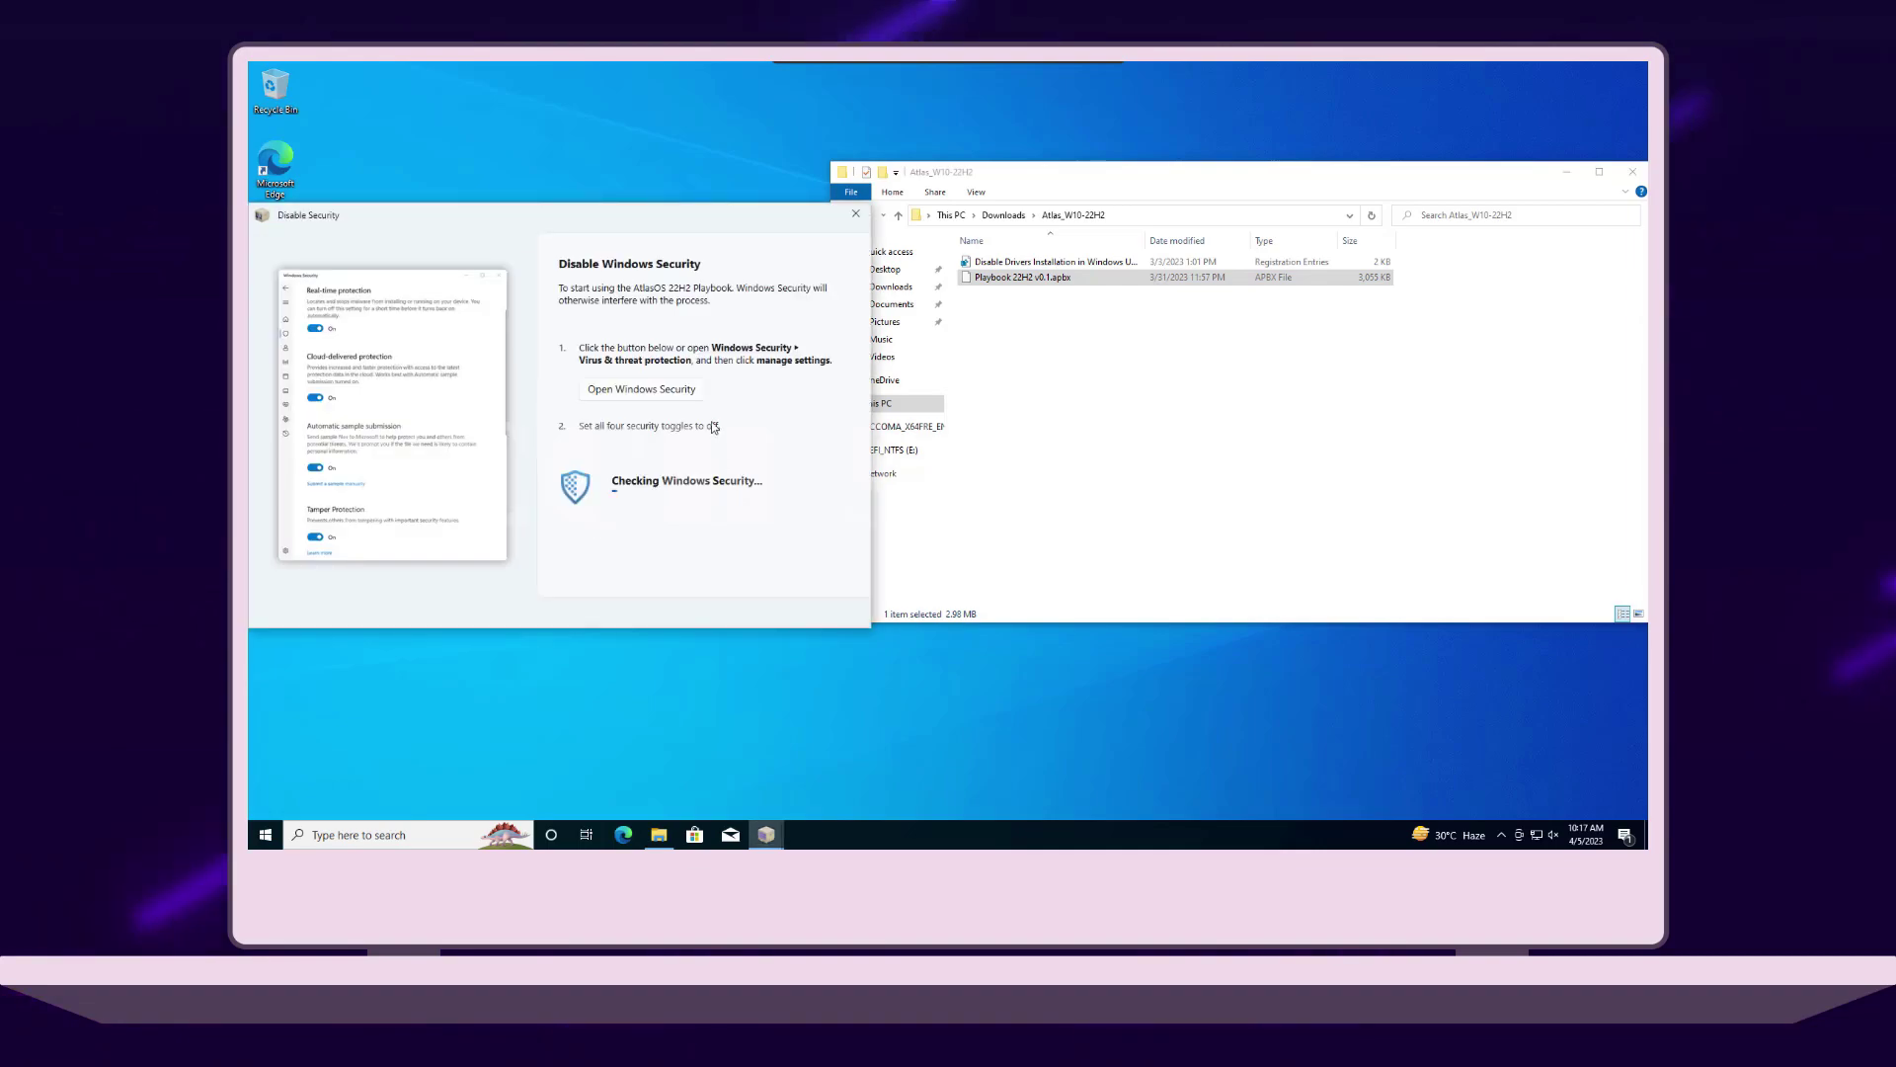
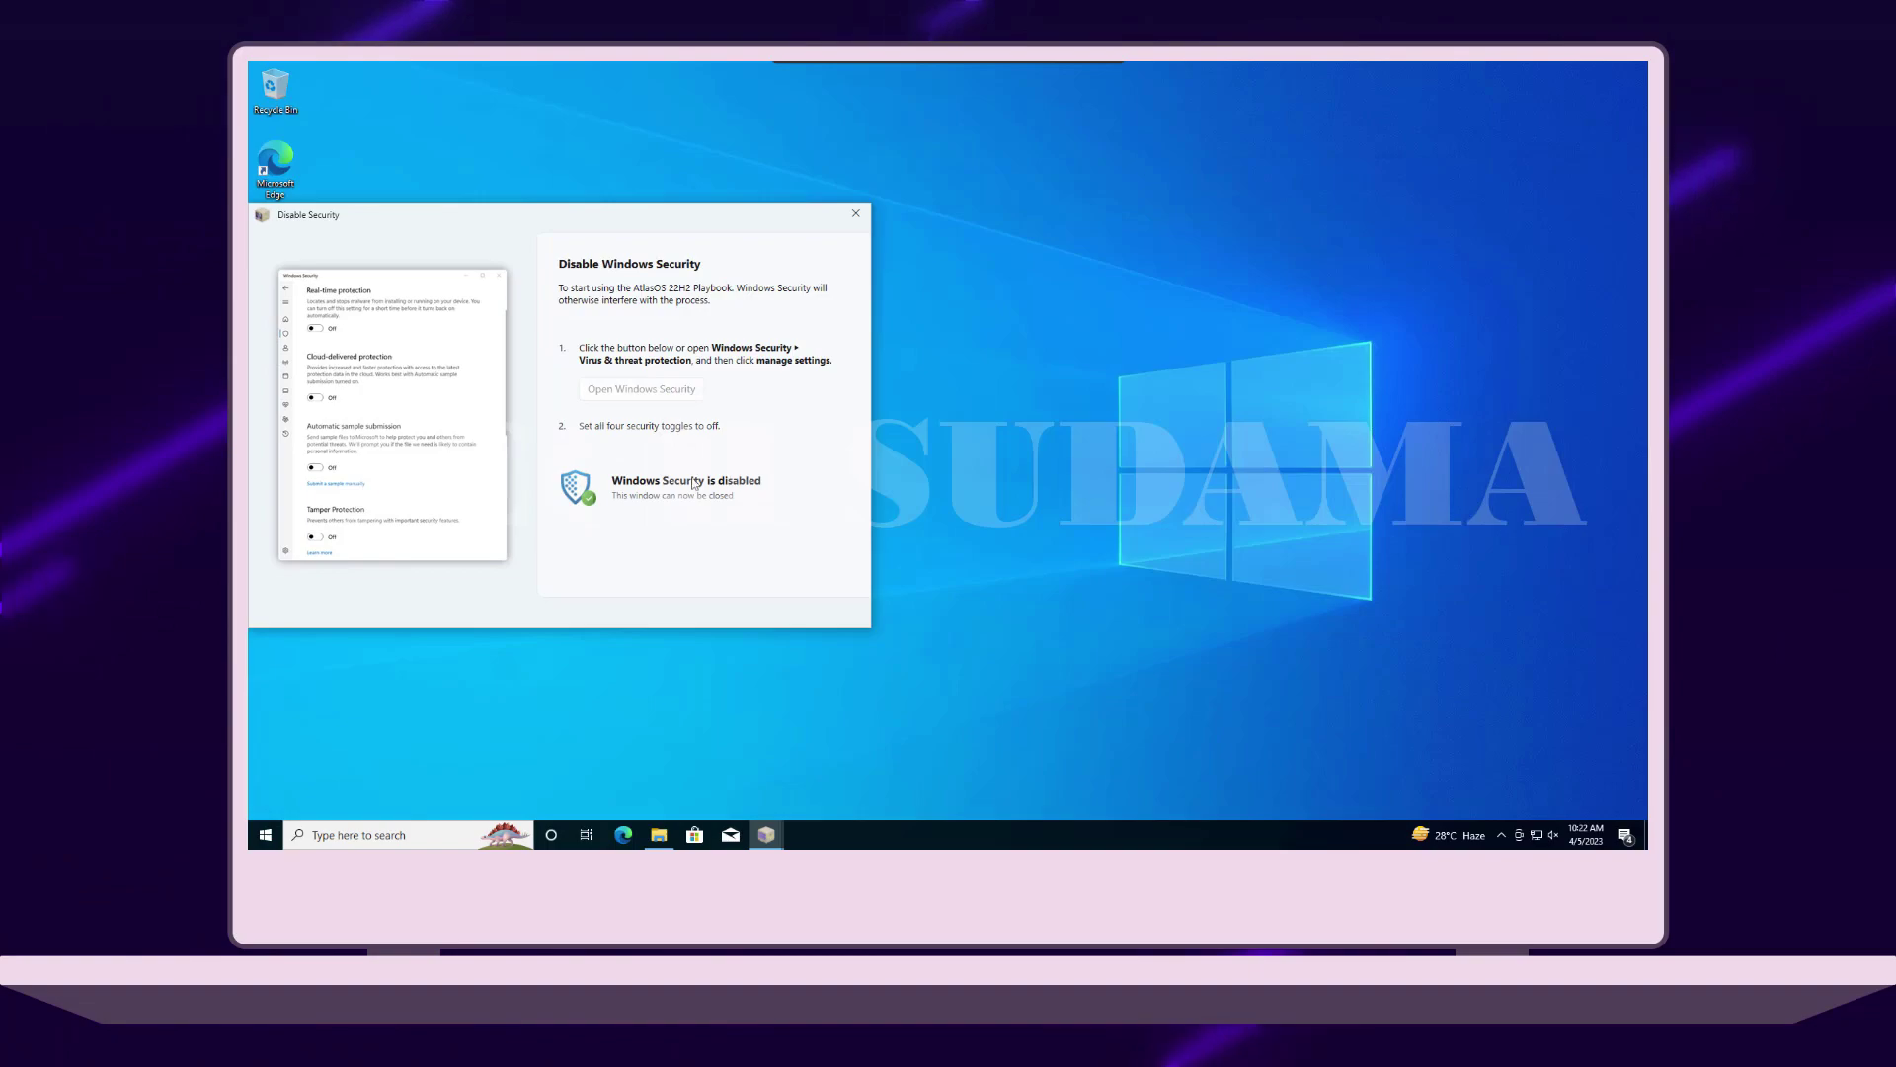
click(856, 215)
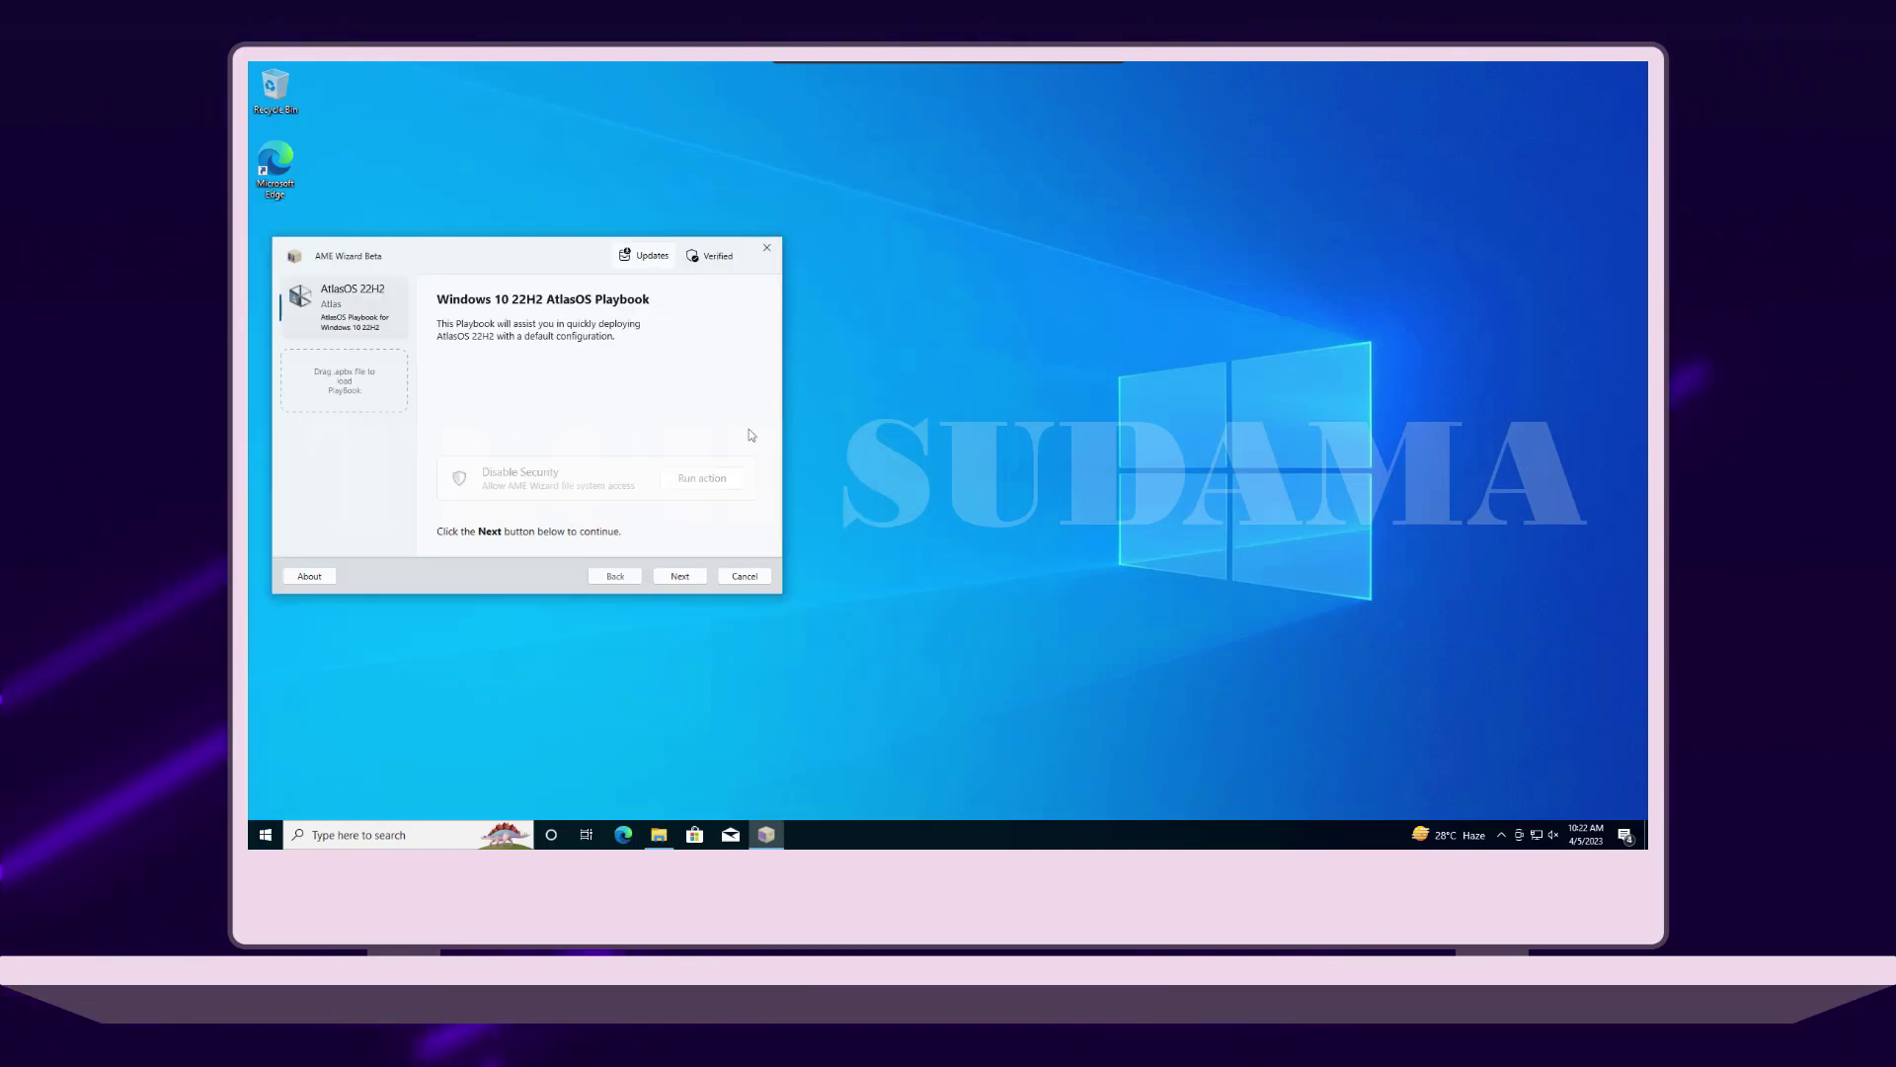
click(677, 577)
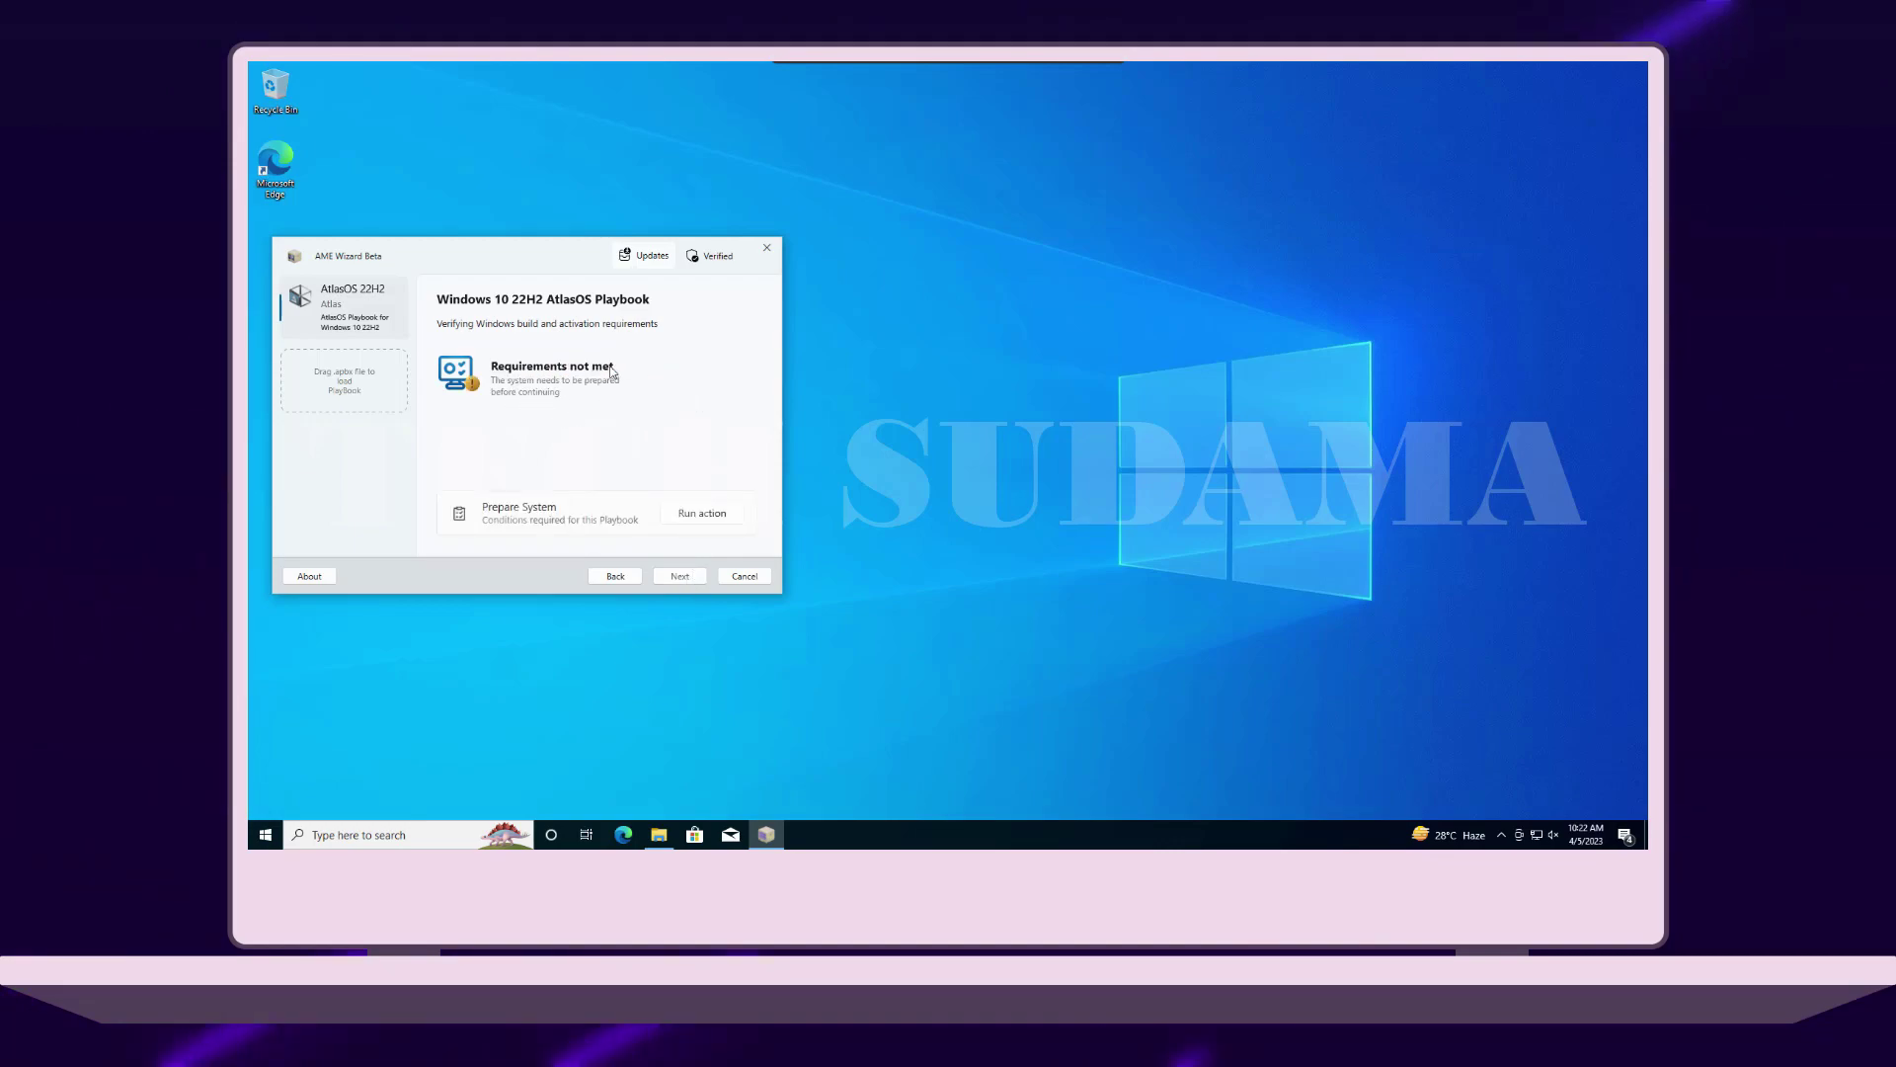
click(710, 520)
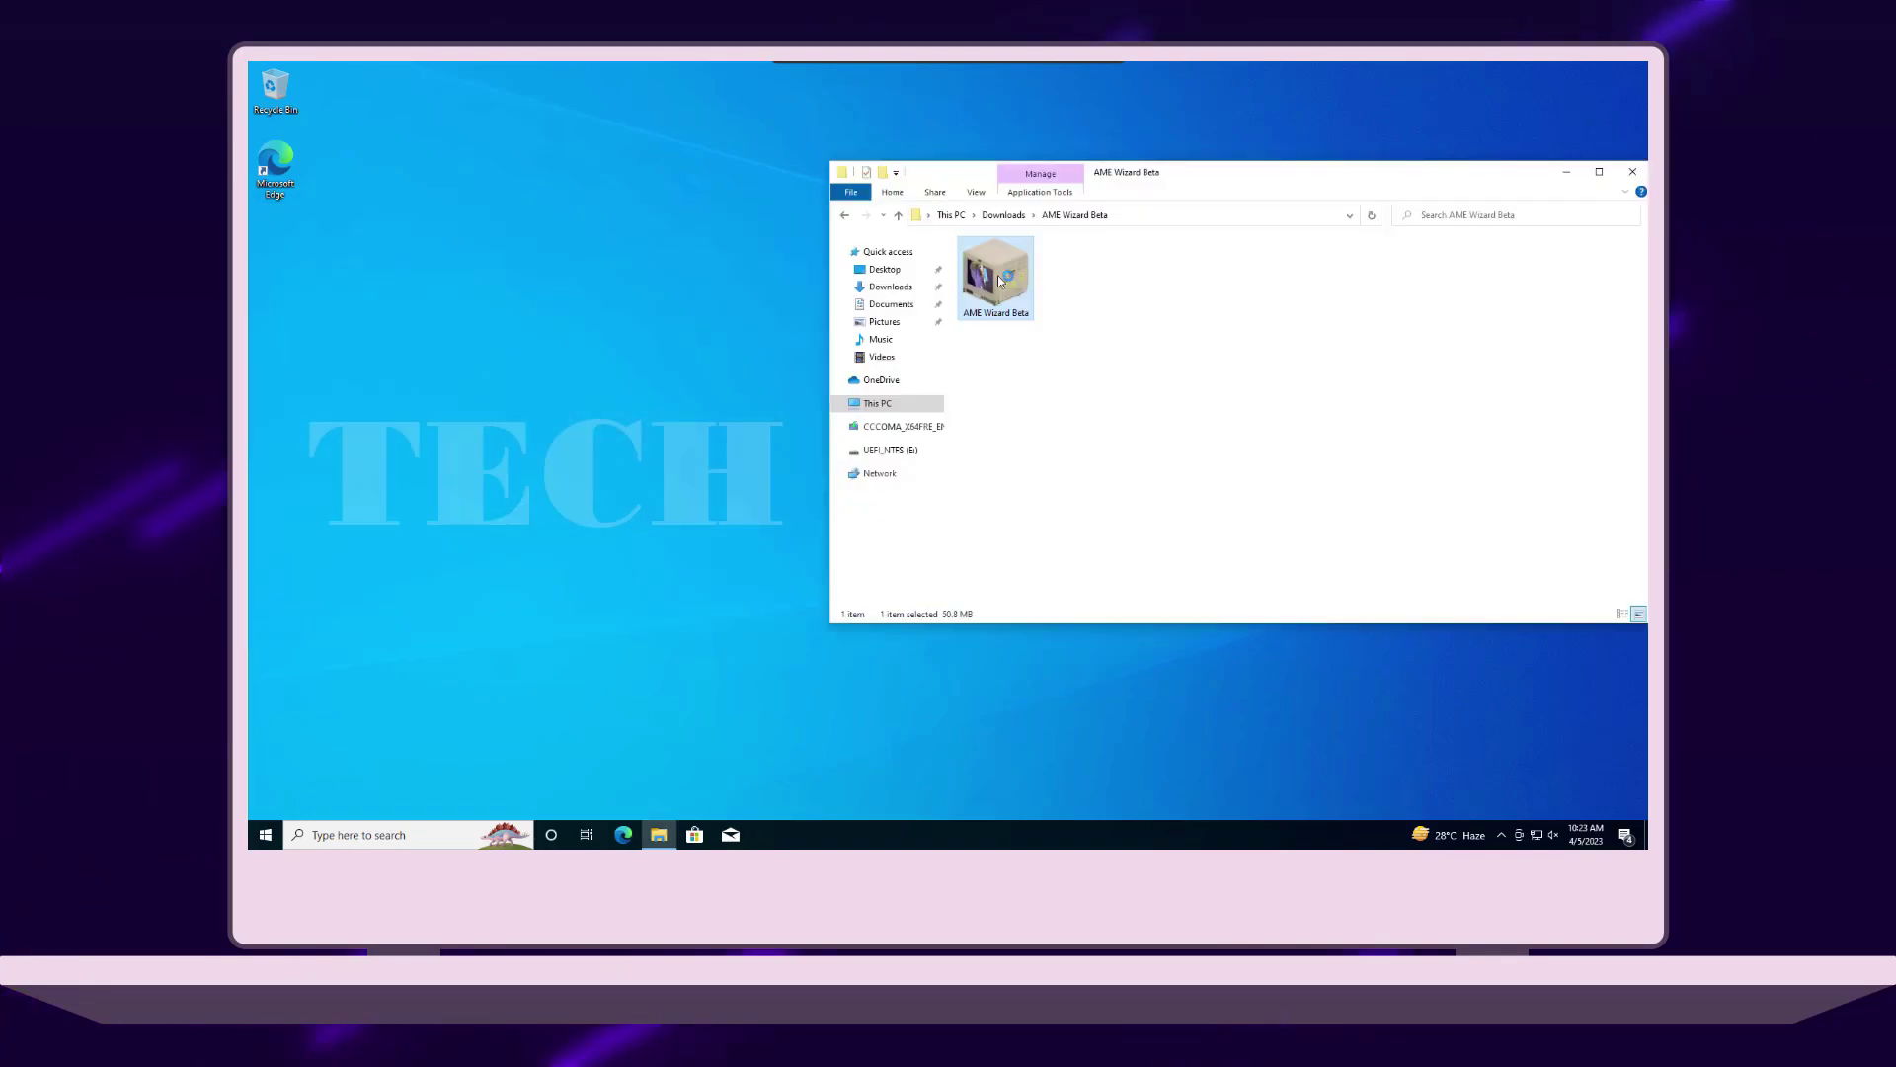
Step: Relaunch AME Wizard Beta and advance the AtlasOS playbook through the requirements check to the license agreements
double_click(998, 275)
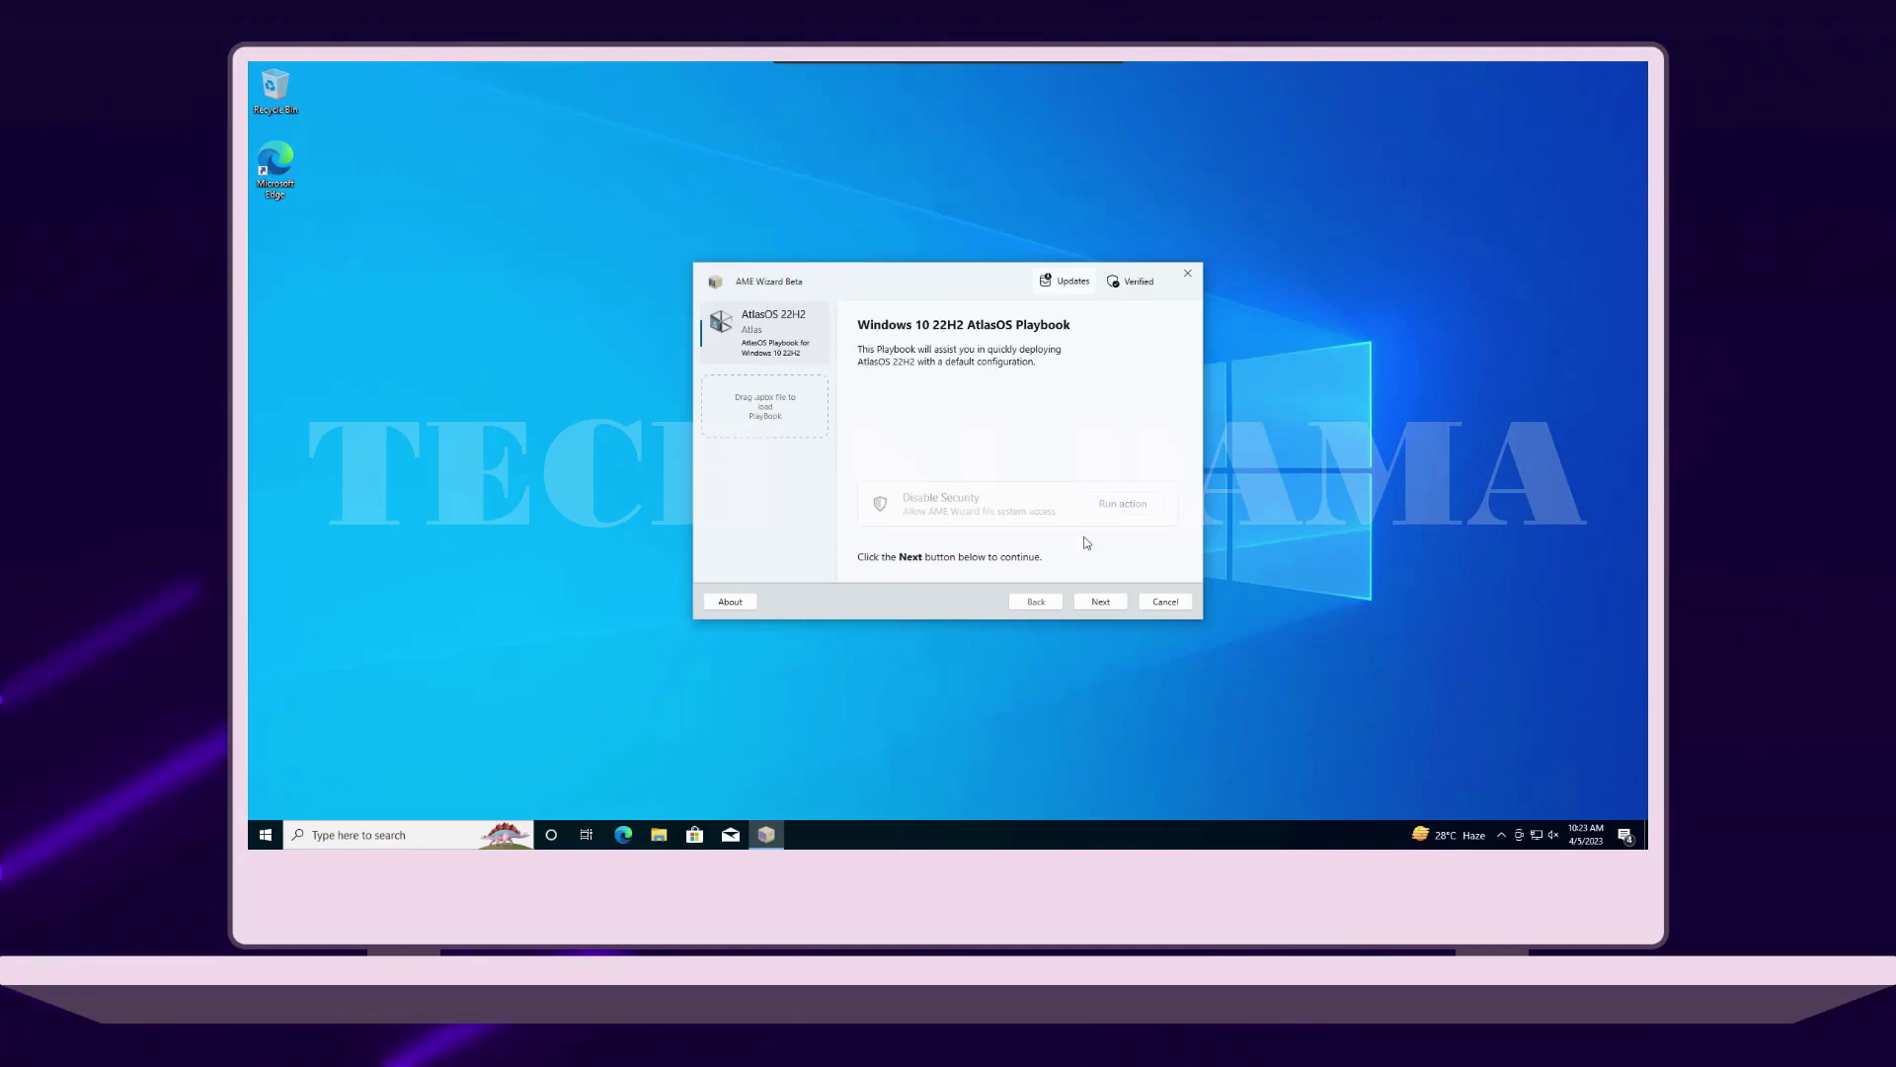
click(1101, 601)
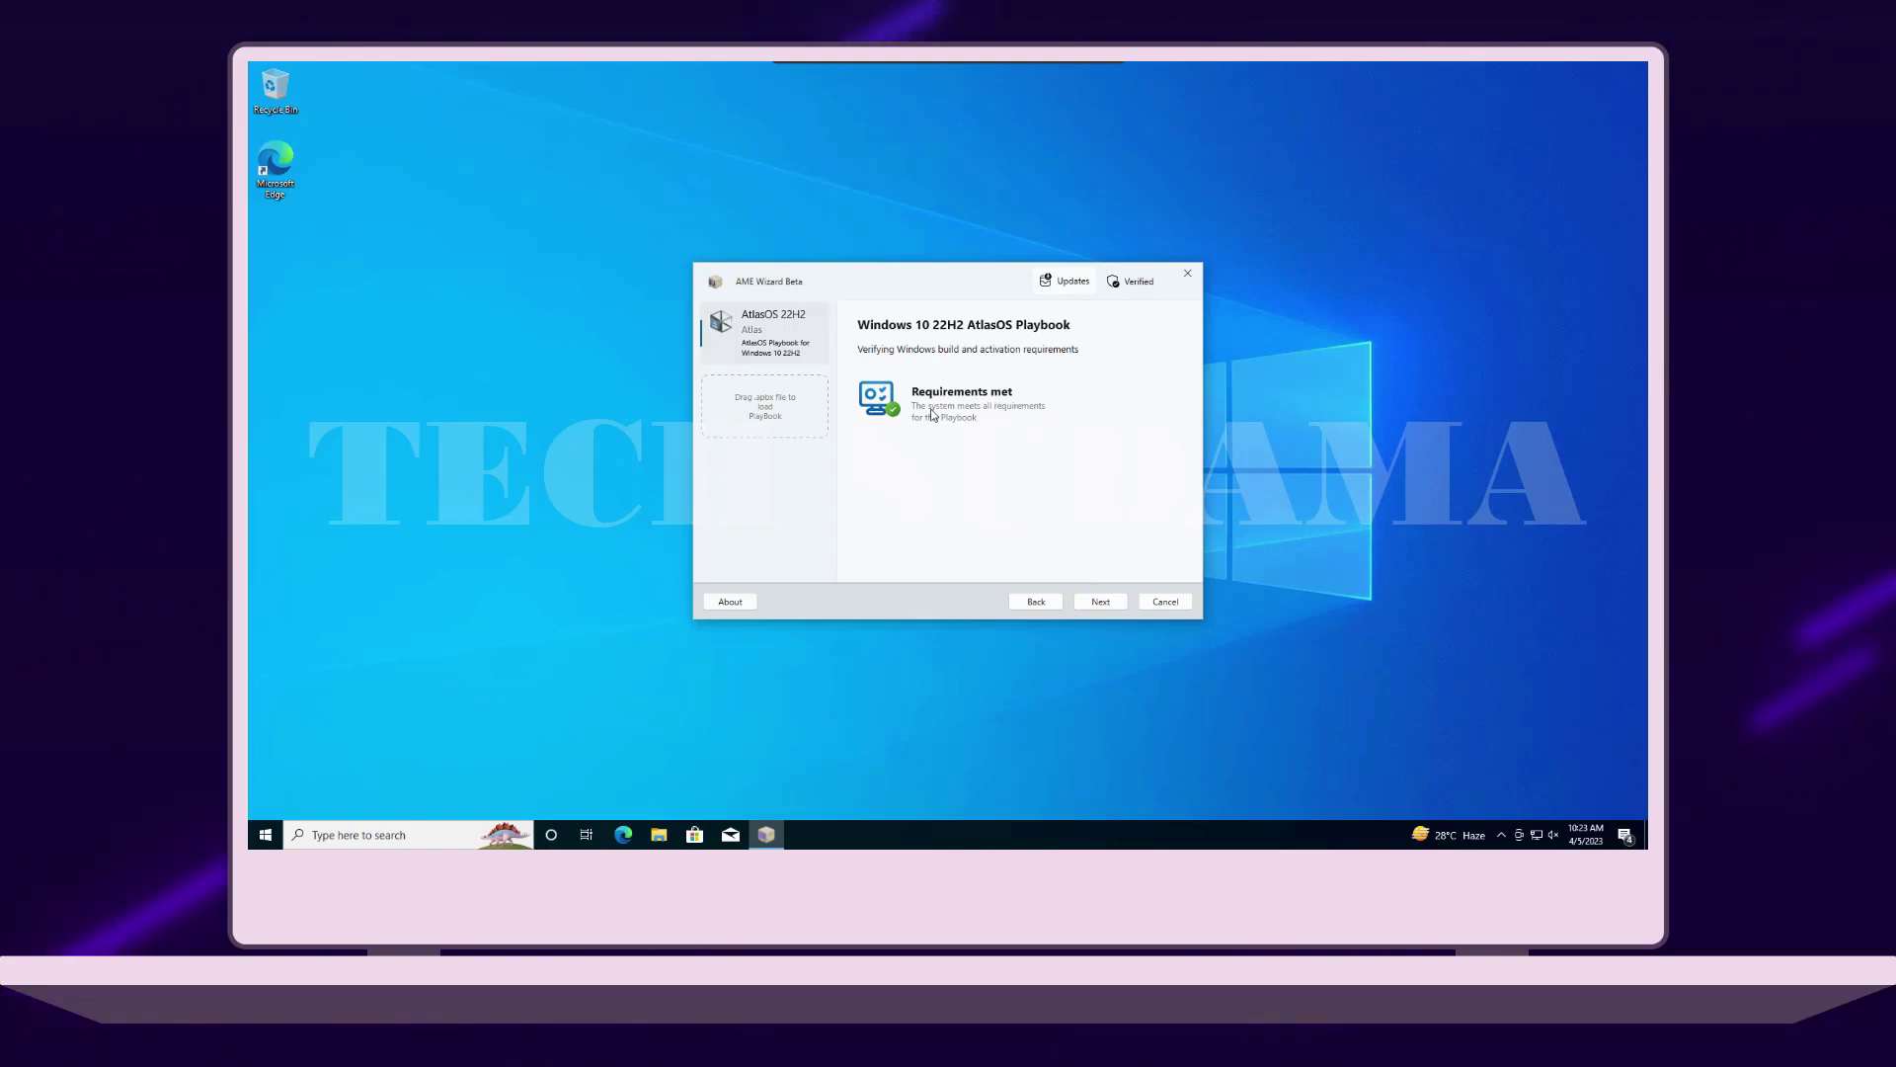
click(1106, 601)
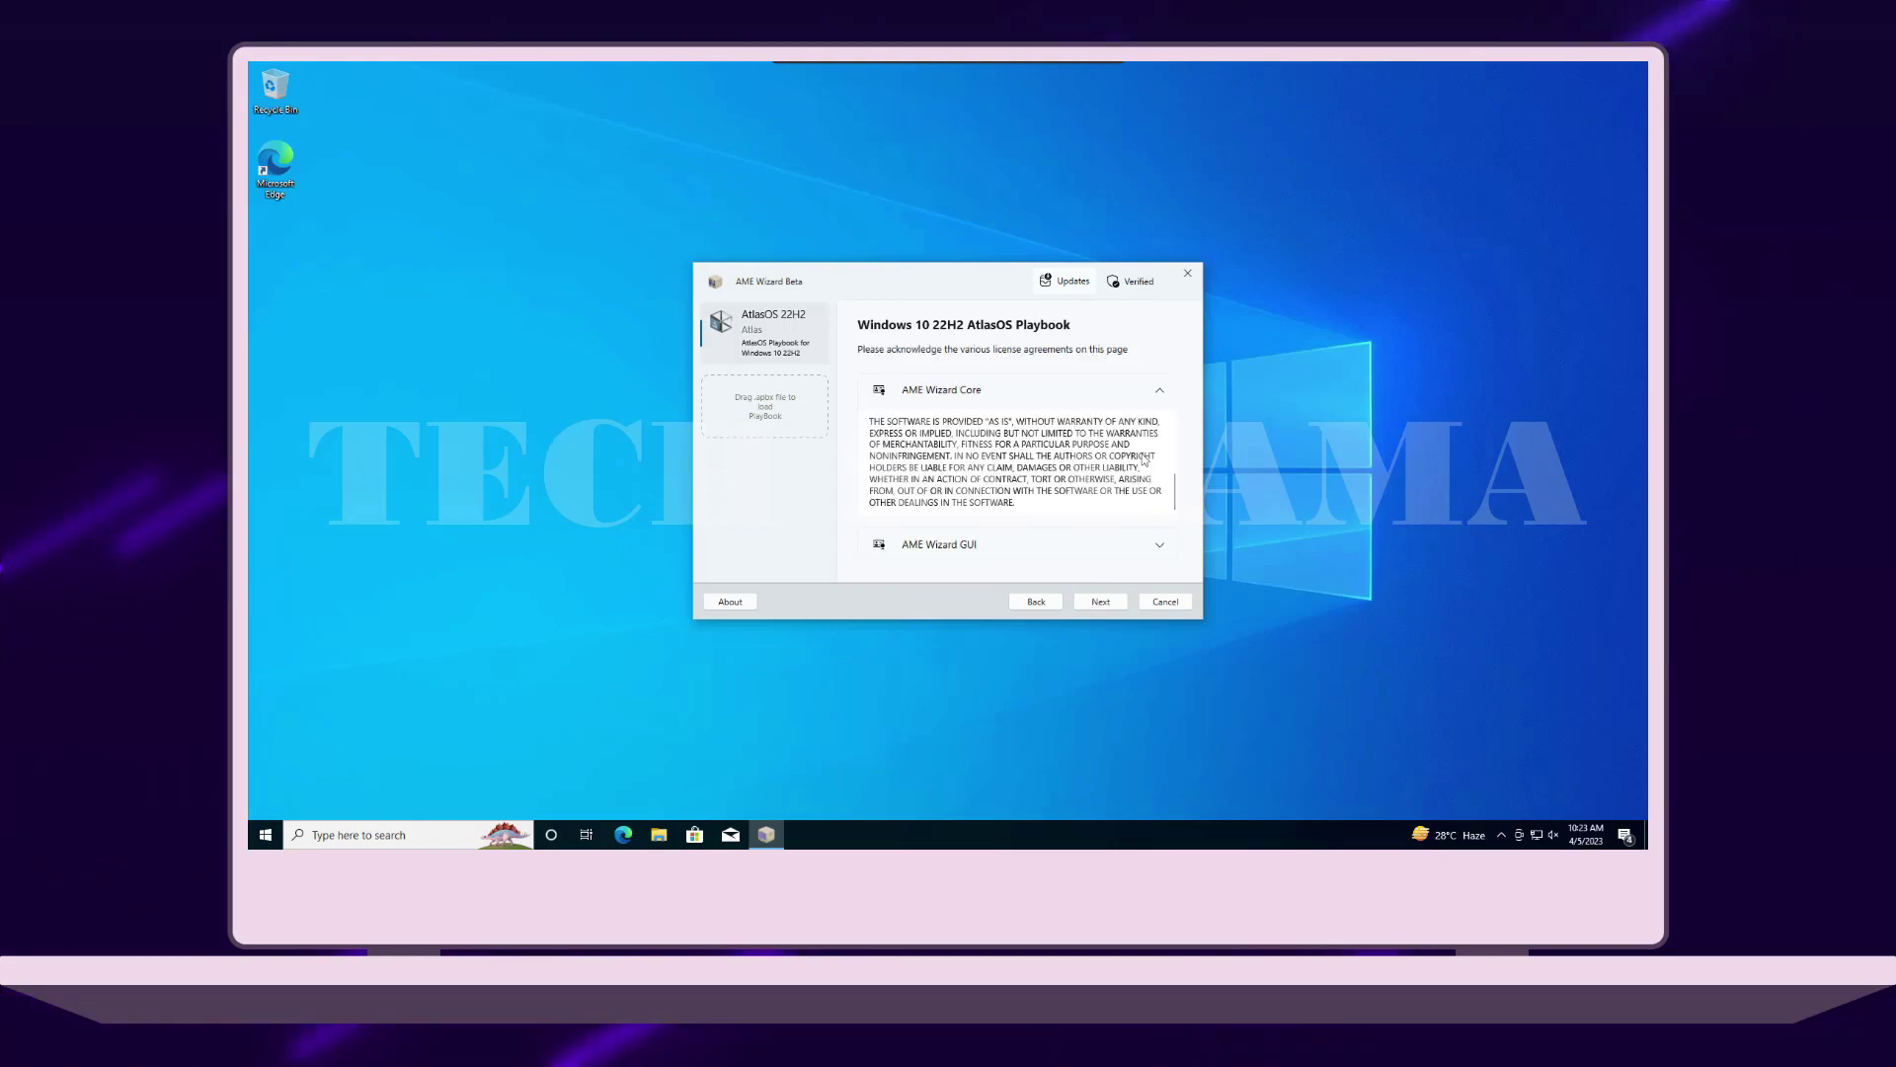
Step: Read through the AME Wizard GUI license to its end and agree to the license agreements
click(1157, 541)
scroll(1094, 519, down, 5)
scroll(1093, 519, down, 3)
click(1105, 602)
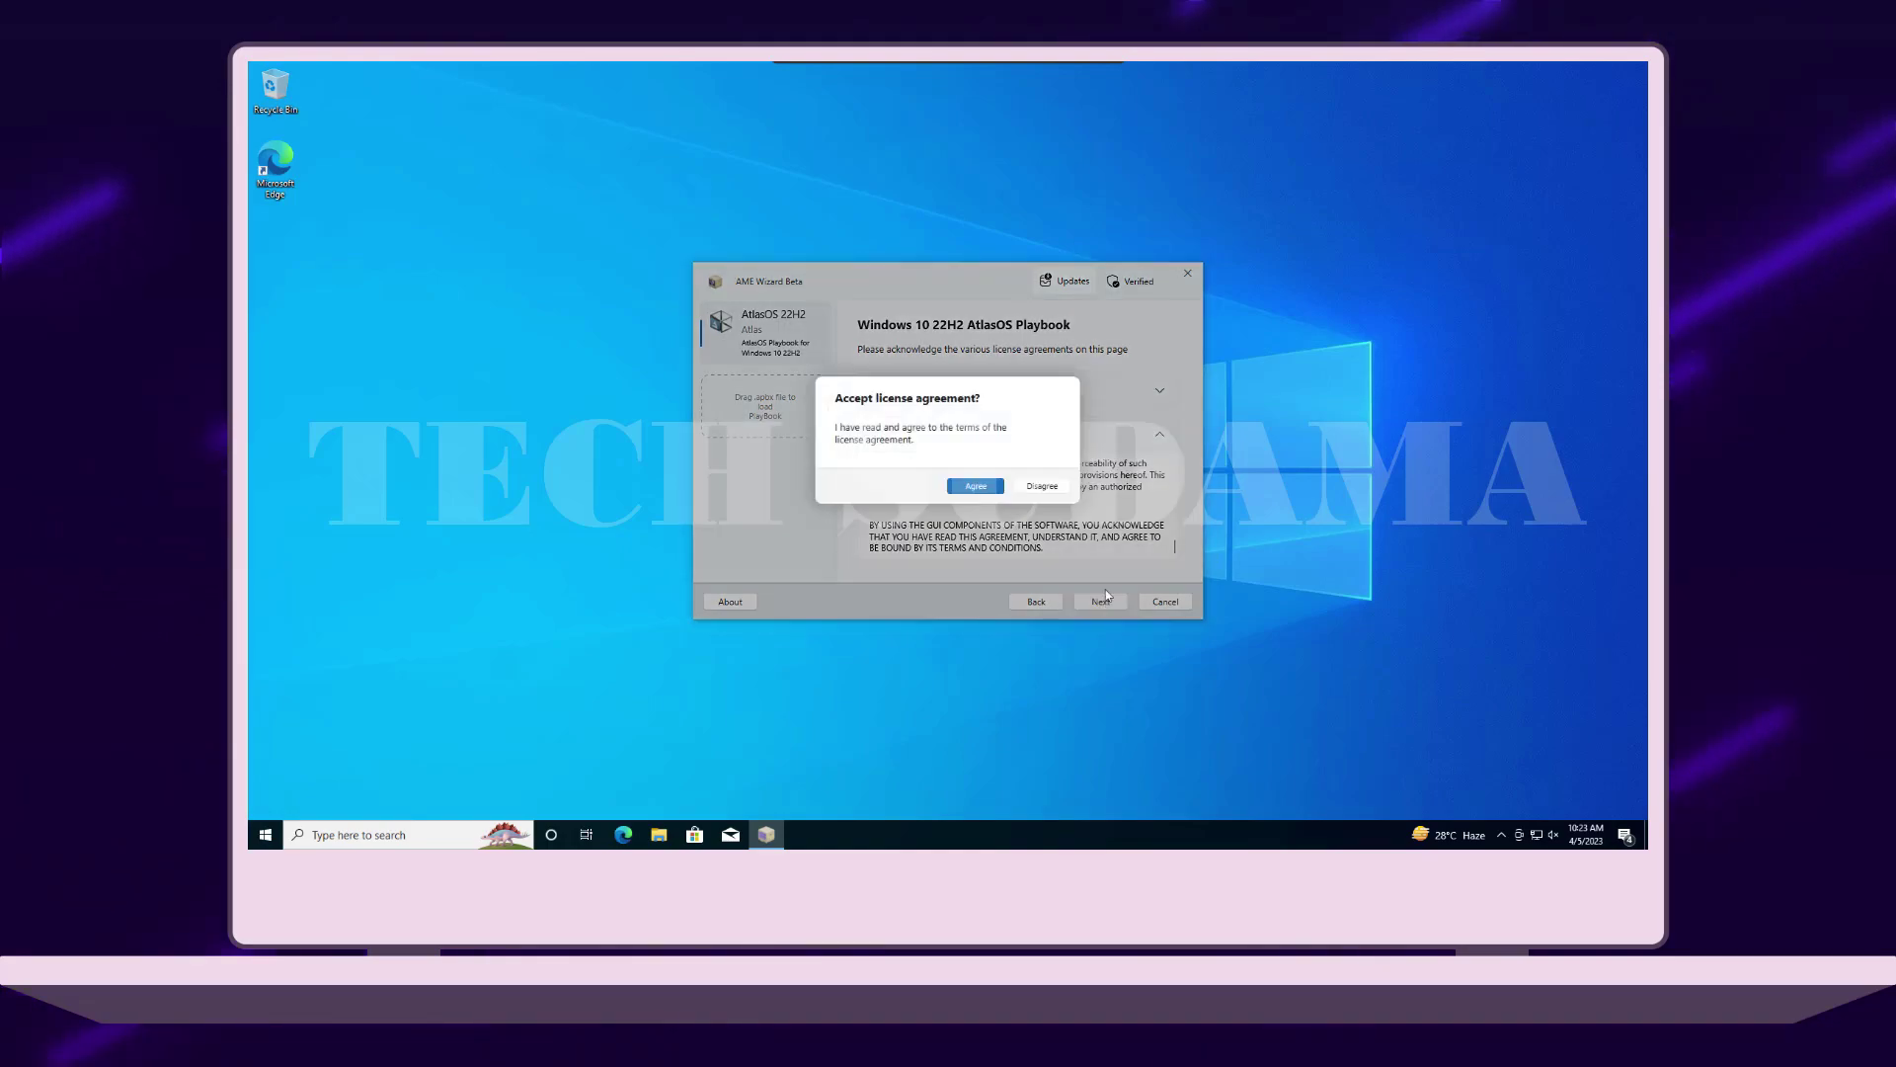
click(978, 487)
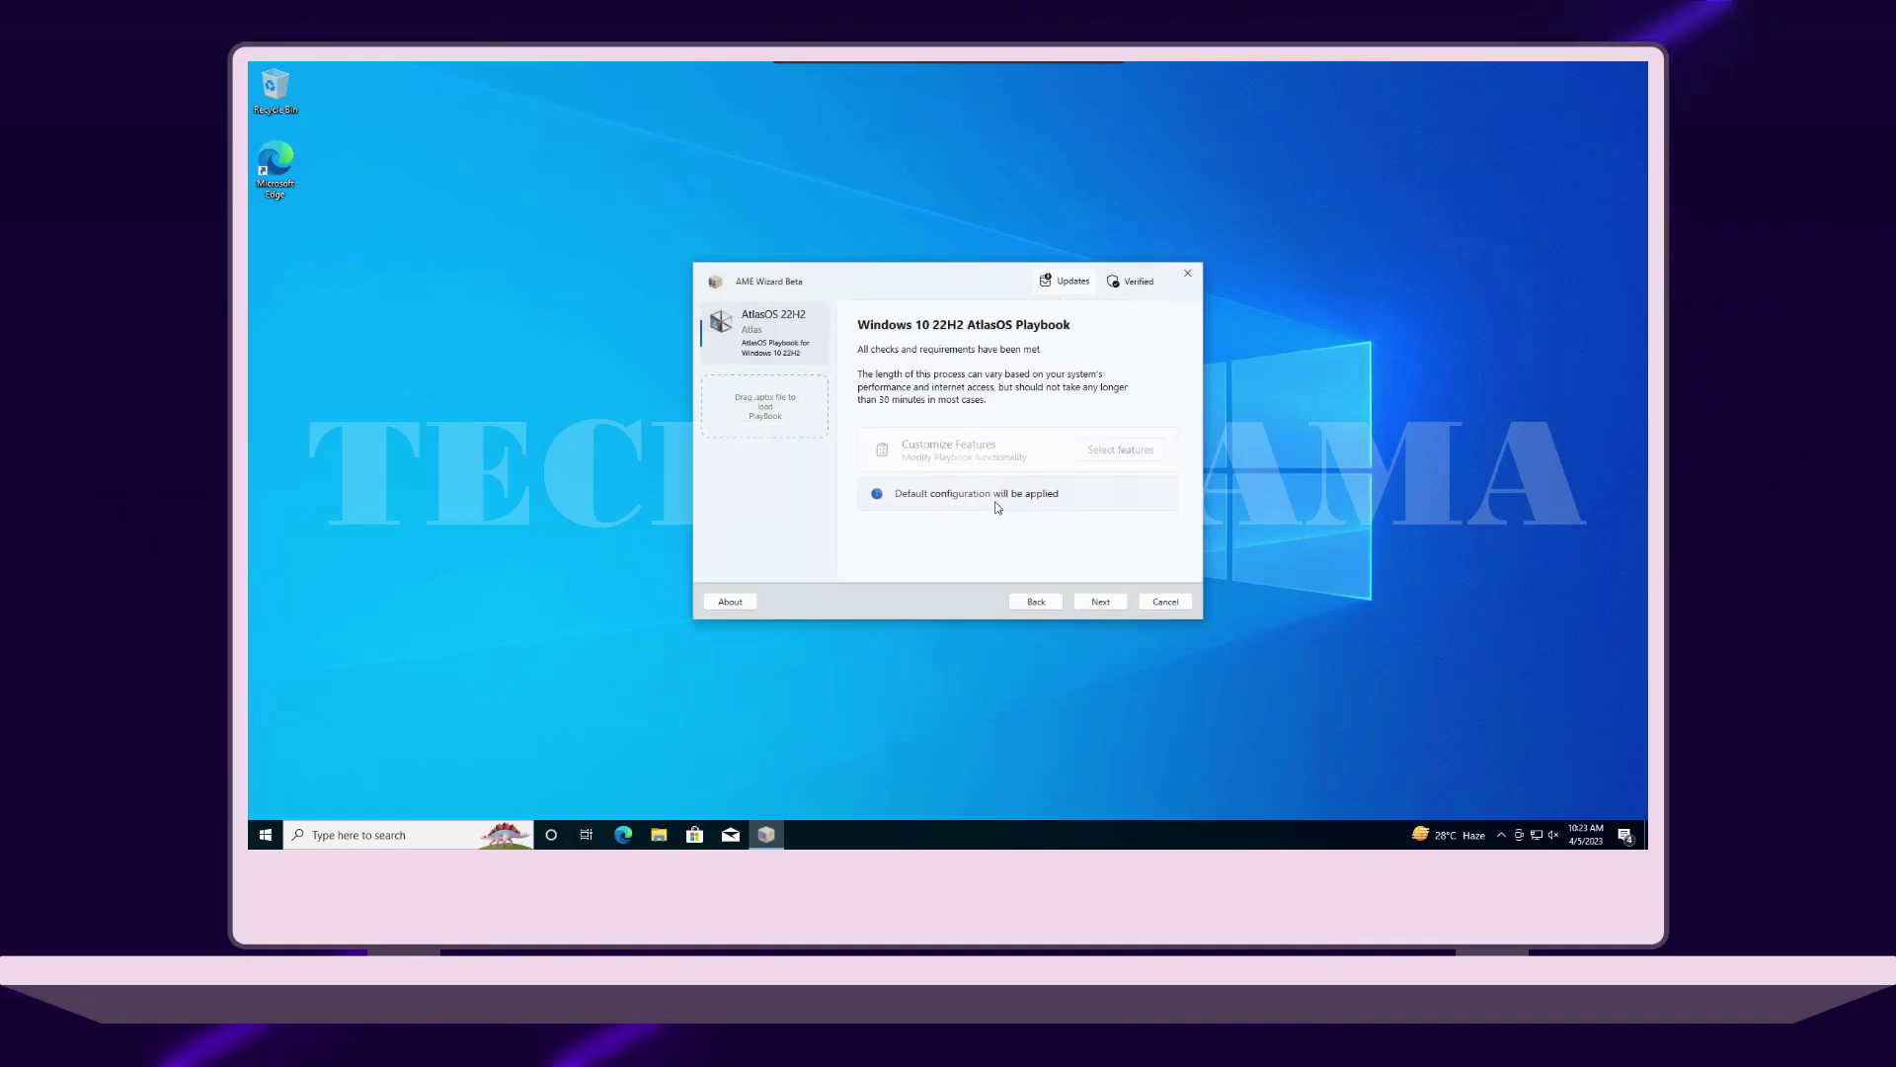
Step: Apply the AtlasOS 22H2 playbook with the default configuration and close the Apply Playbook window once it completes
click(1101, 601)
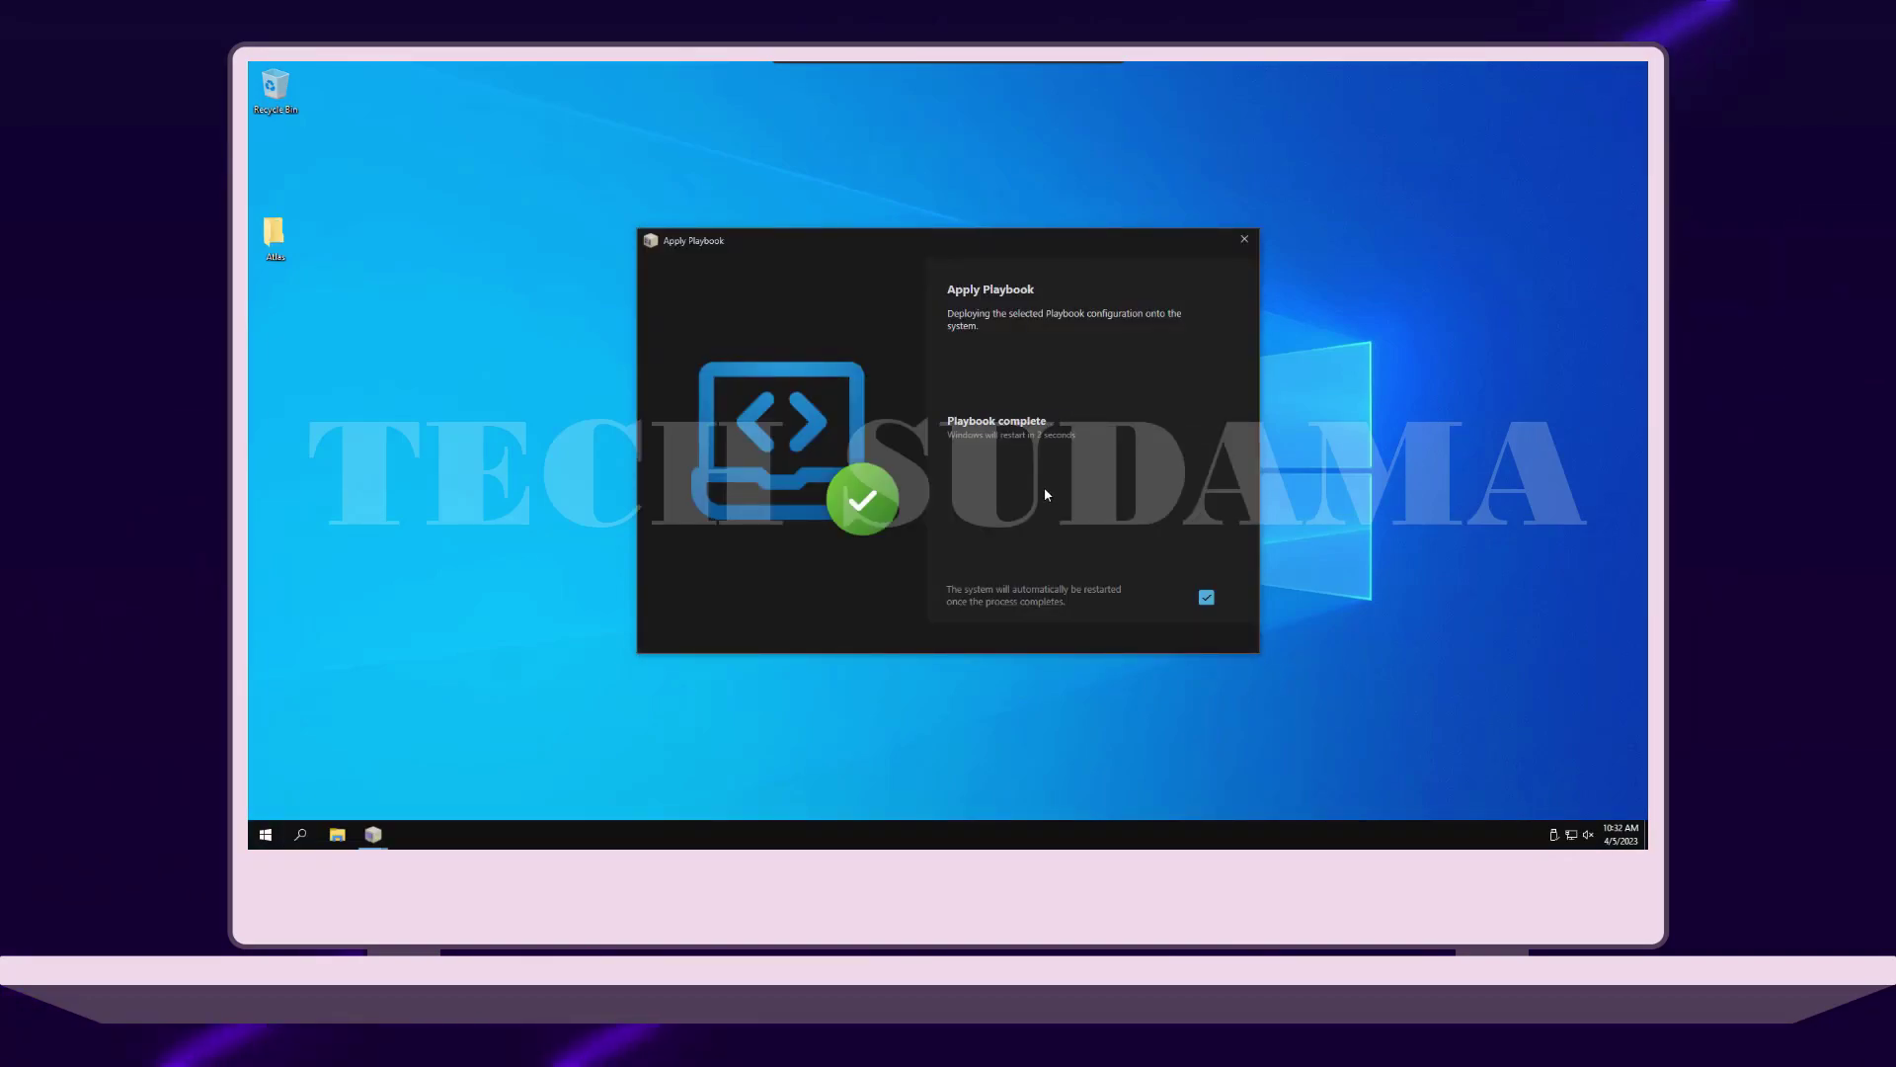
click(1245, 239)
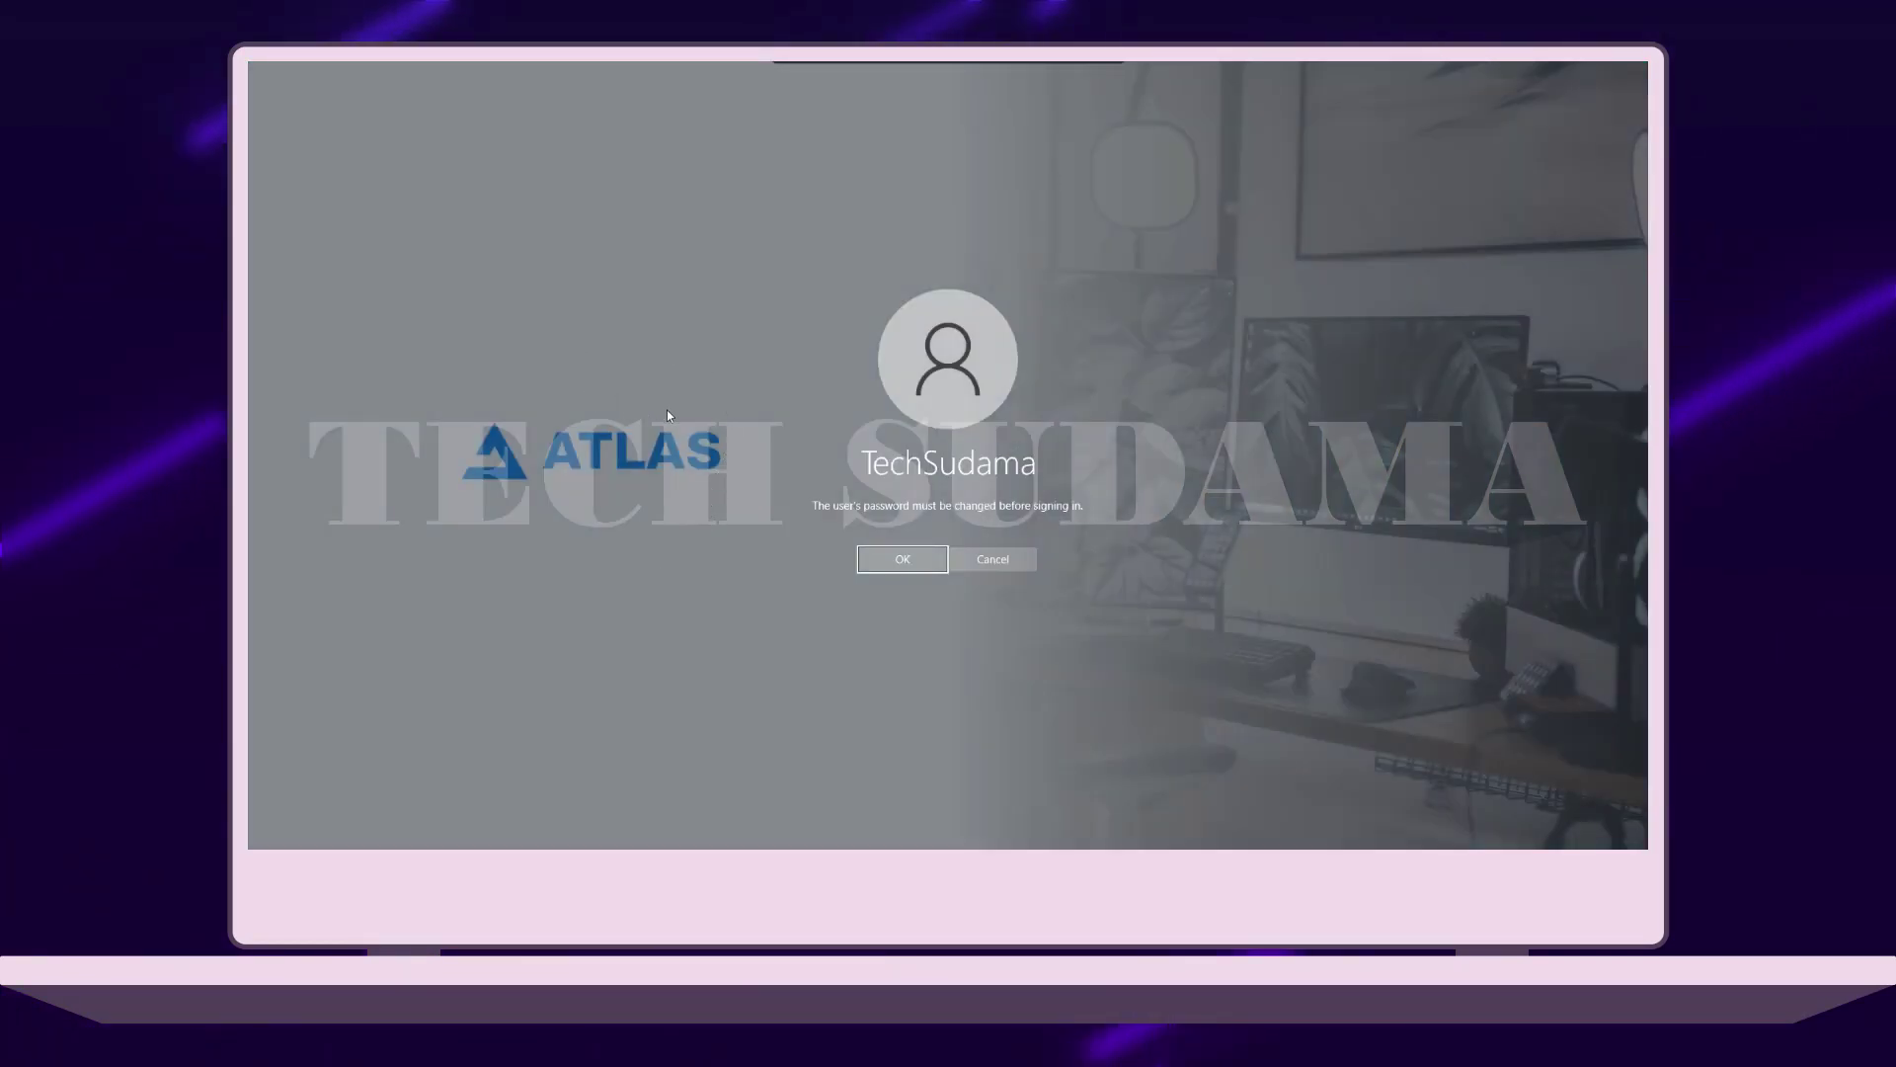
Step: Acknowledge the required password change at sign-in and open the form for setting a new account password
key(Return)
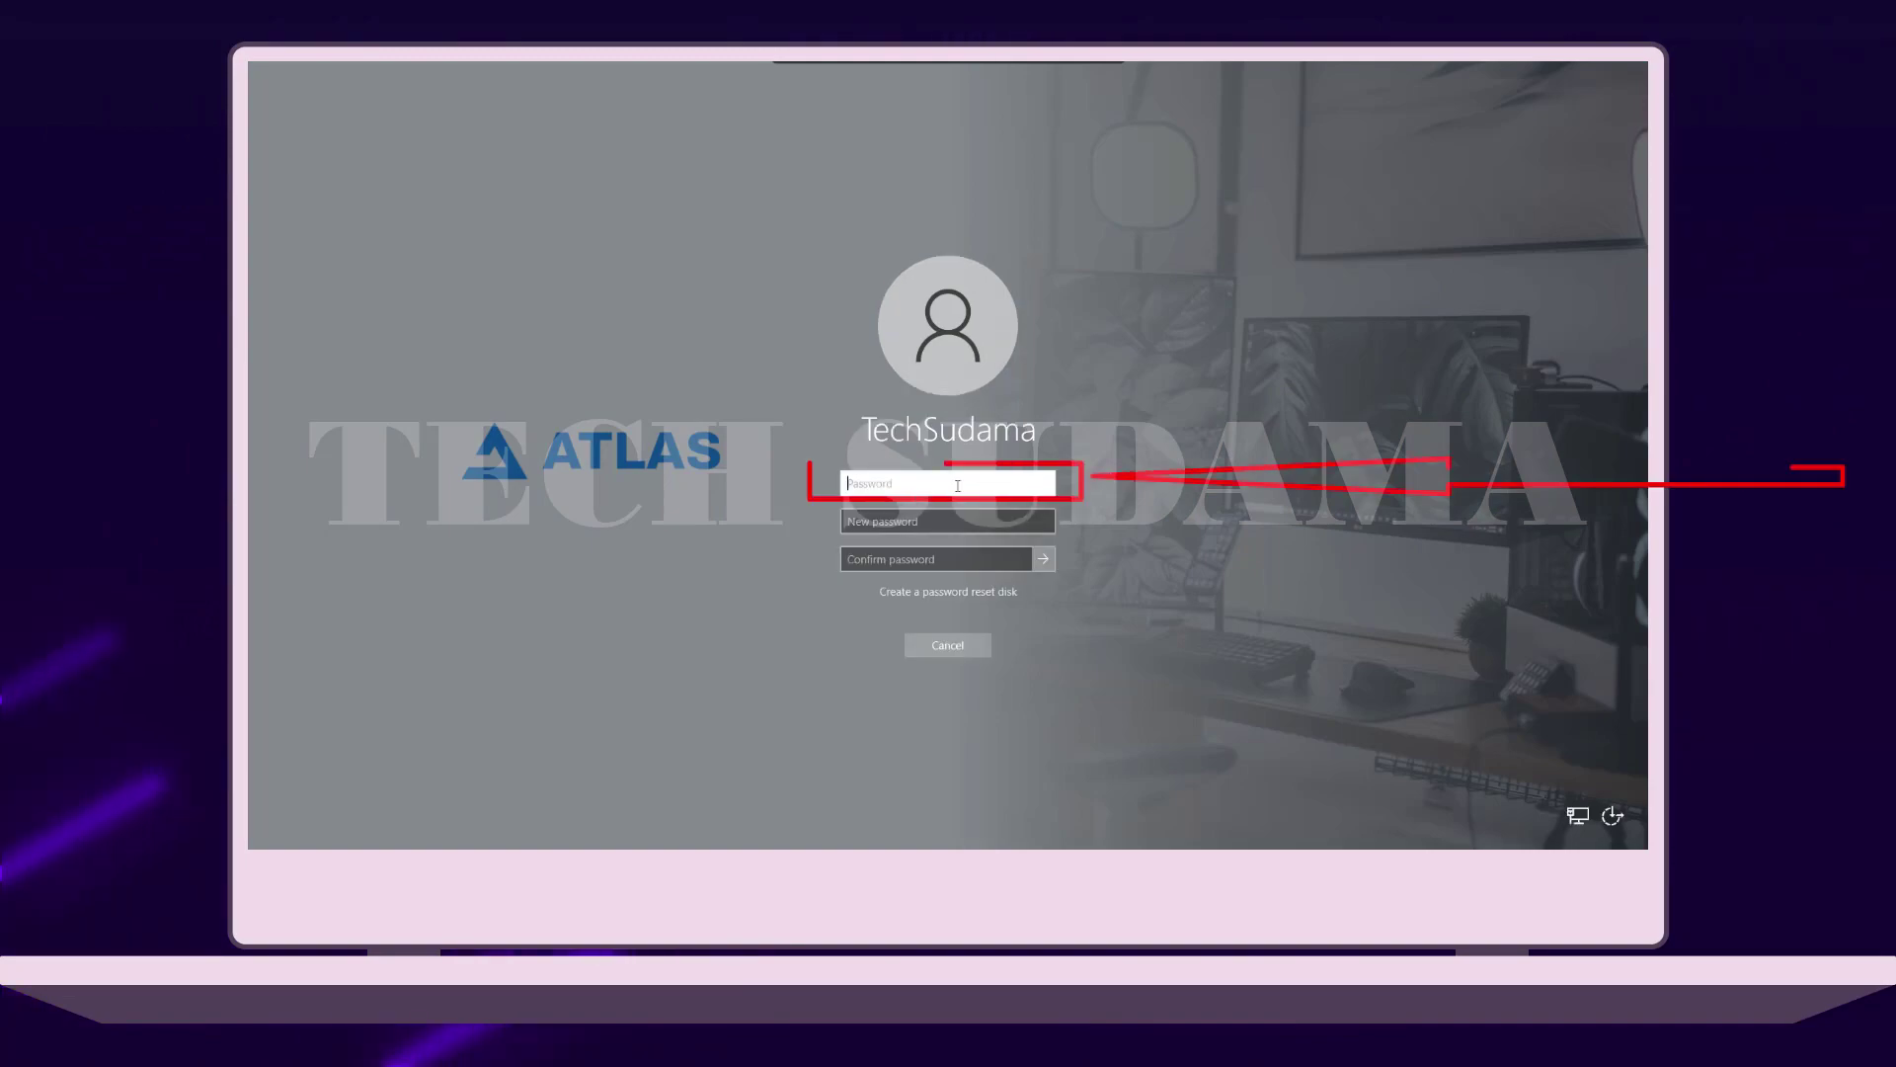